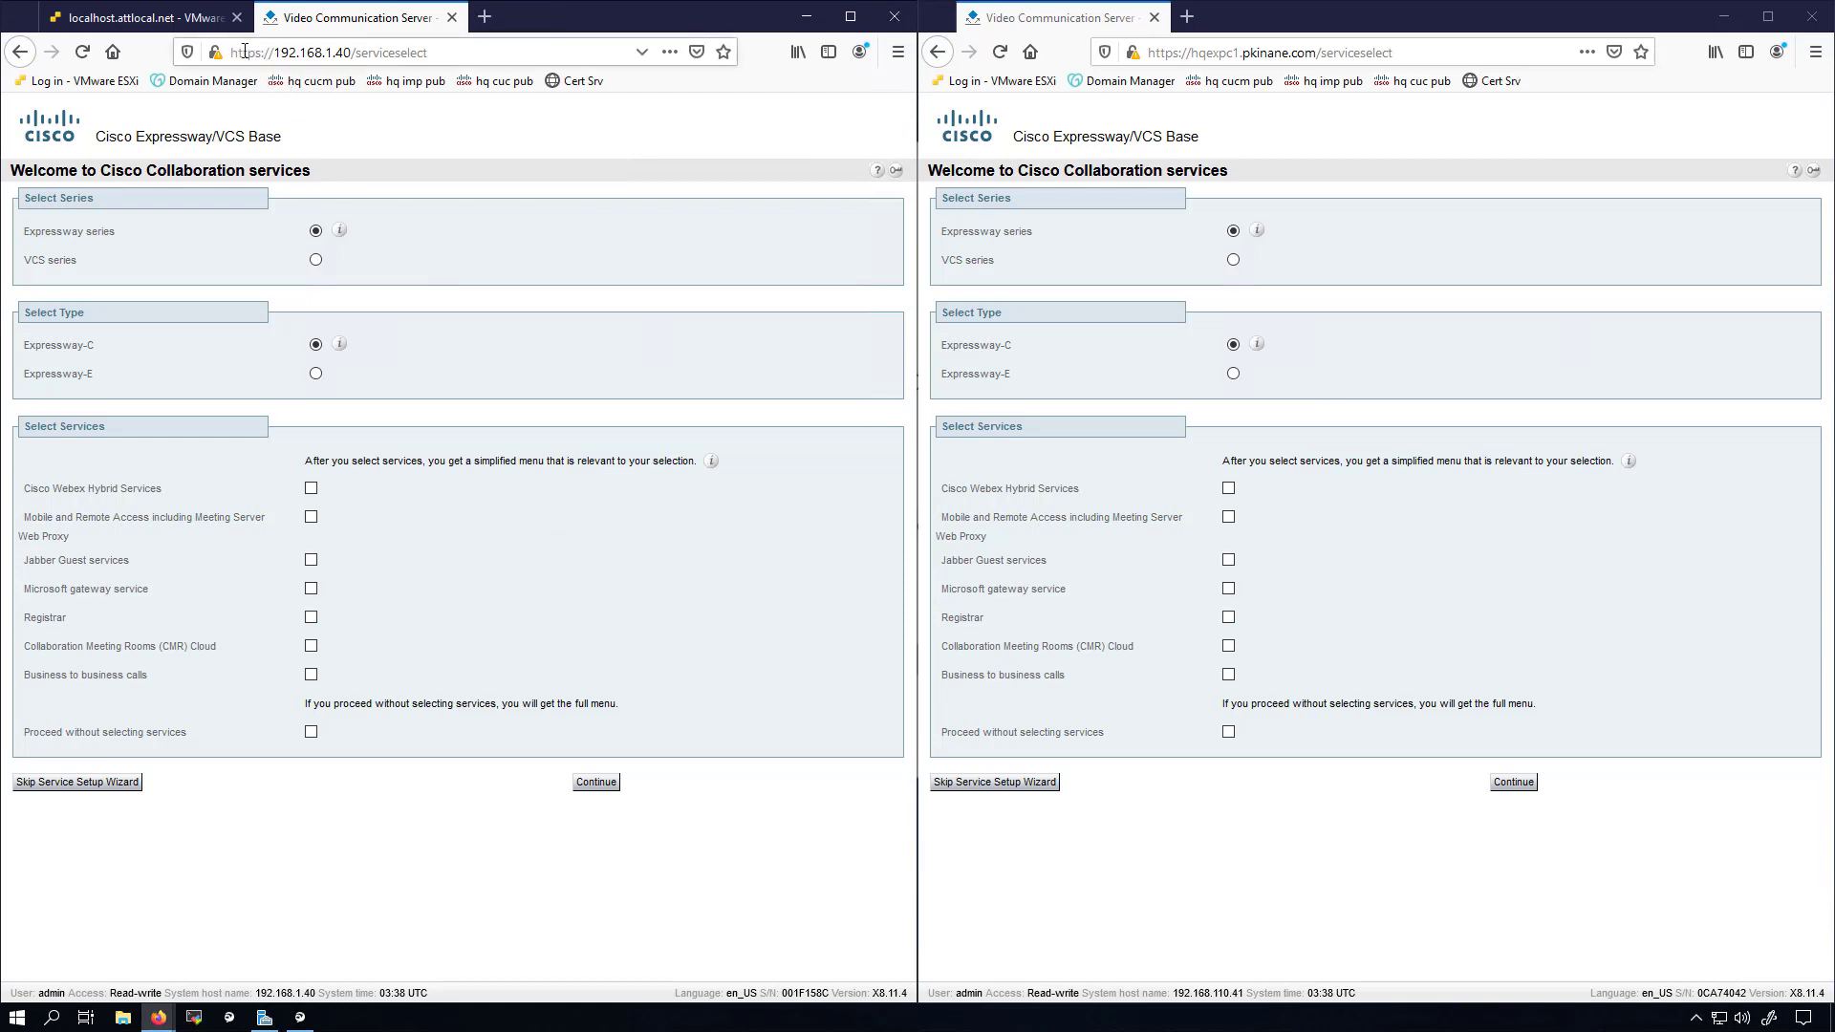
- Point out the https part of the 192.168.1.40 server's address on the setup wizard
drag(231, 53, 261, 52)
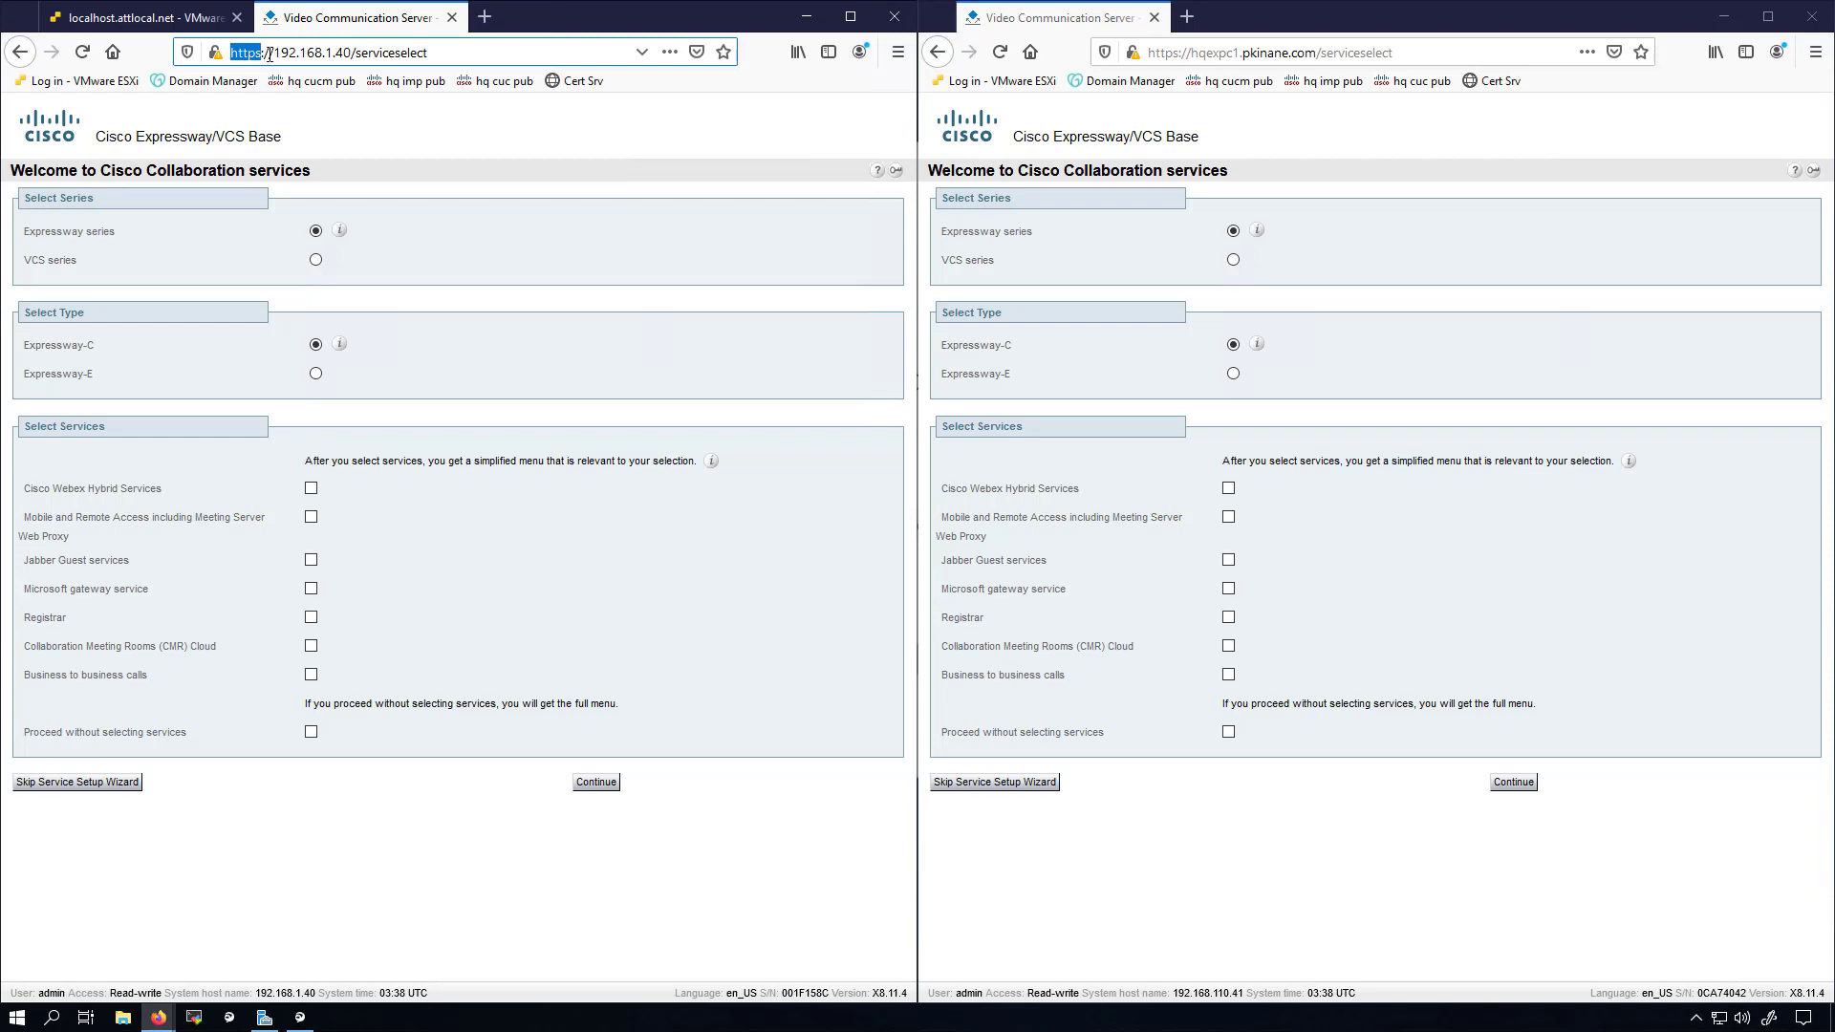
click(405, 130)
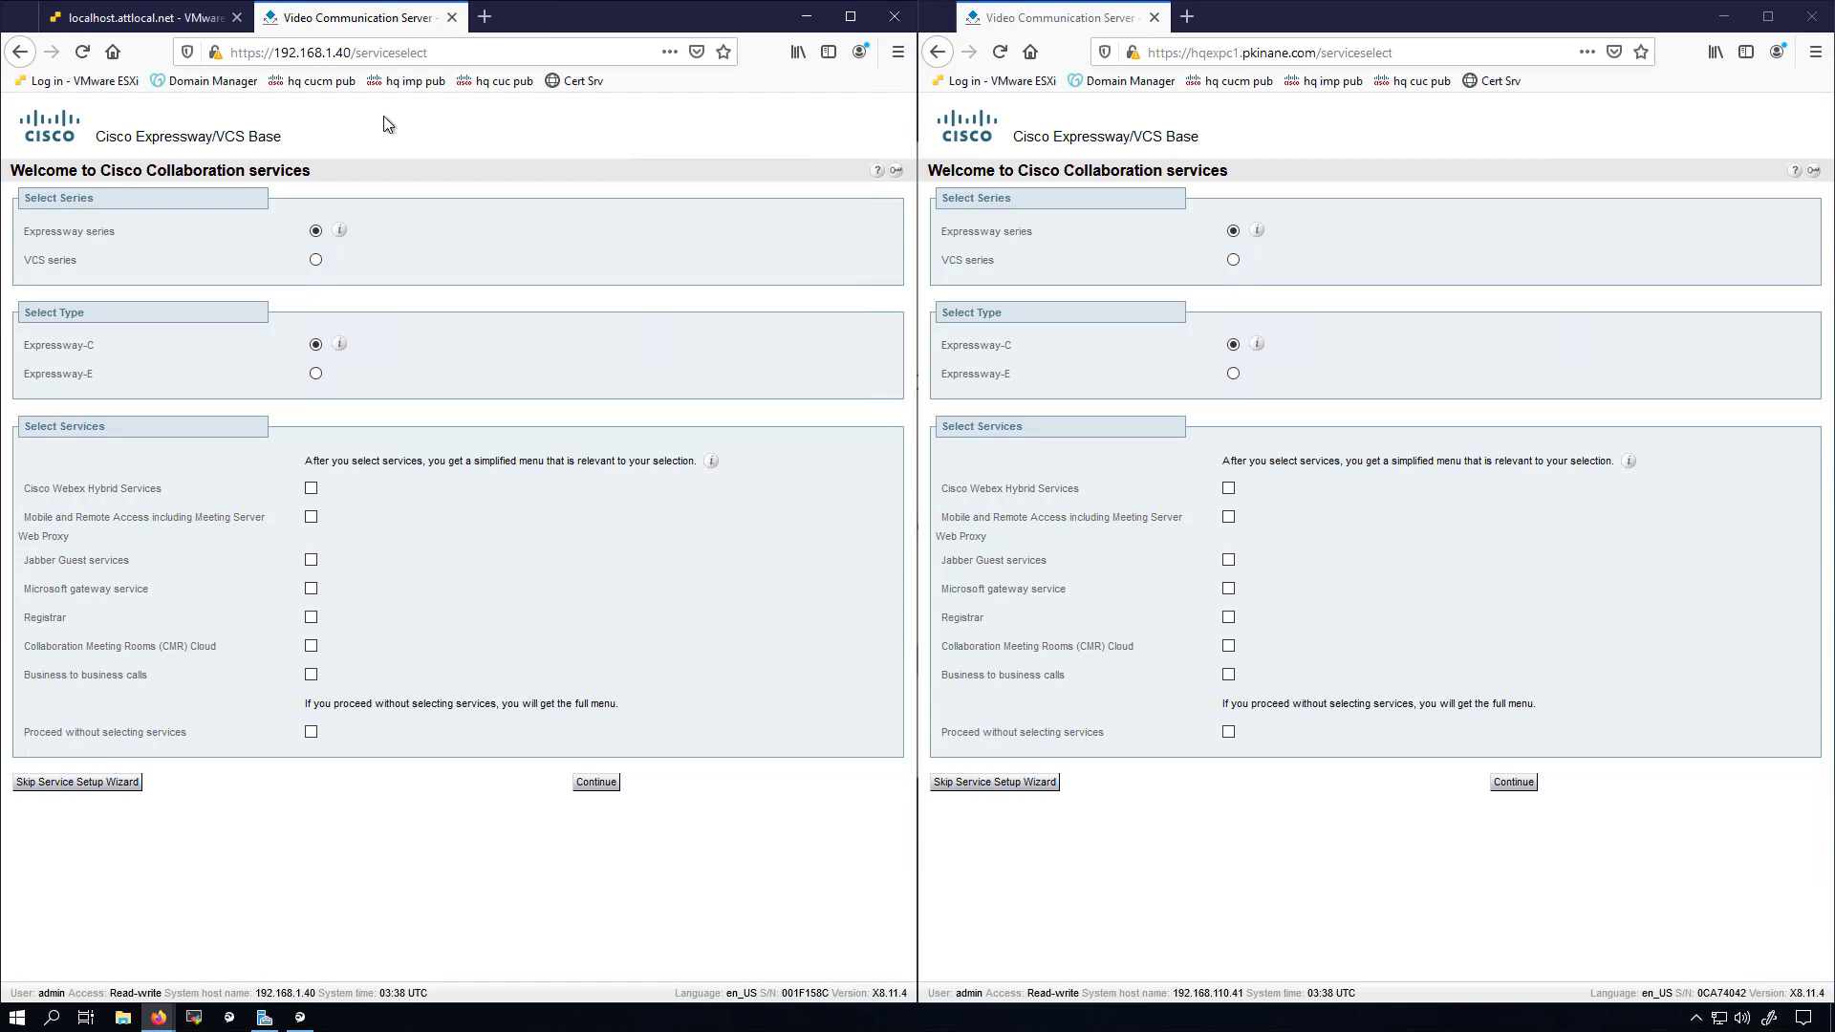
- Make 192.168.1.40 an Expressway-E, select Mobile and Remote Access on both servers, and continue Expressway-E
click(318, 375)
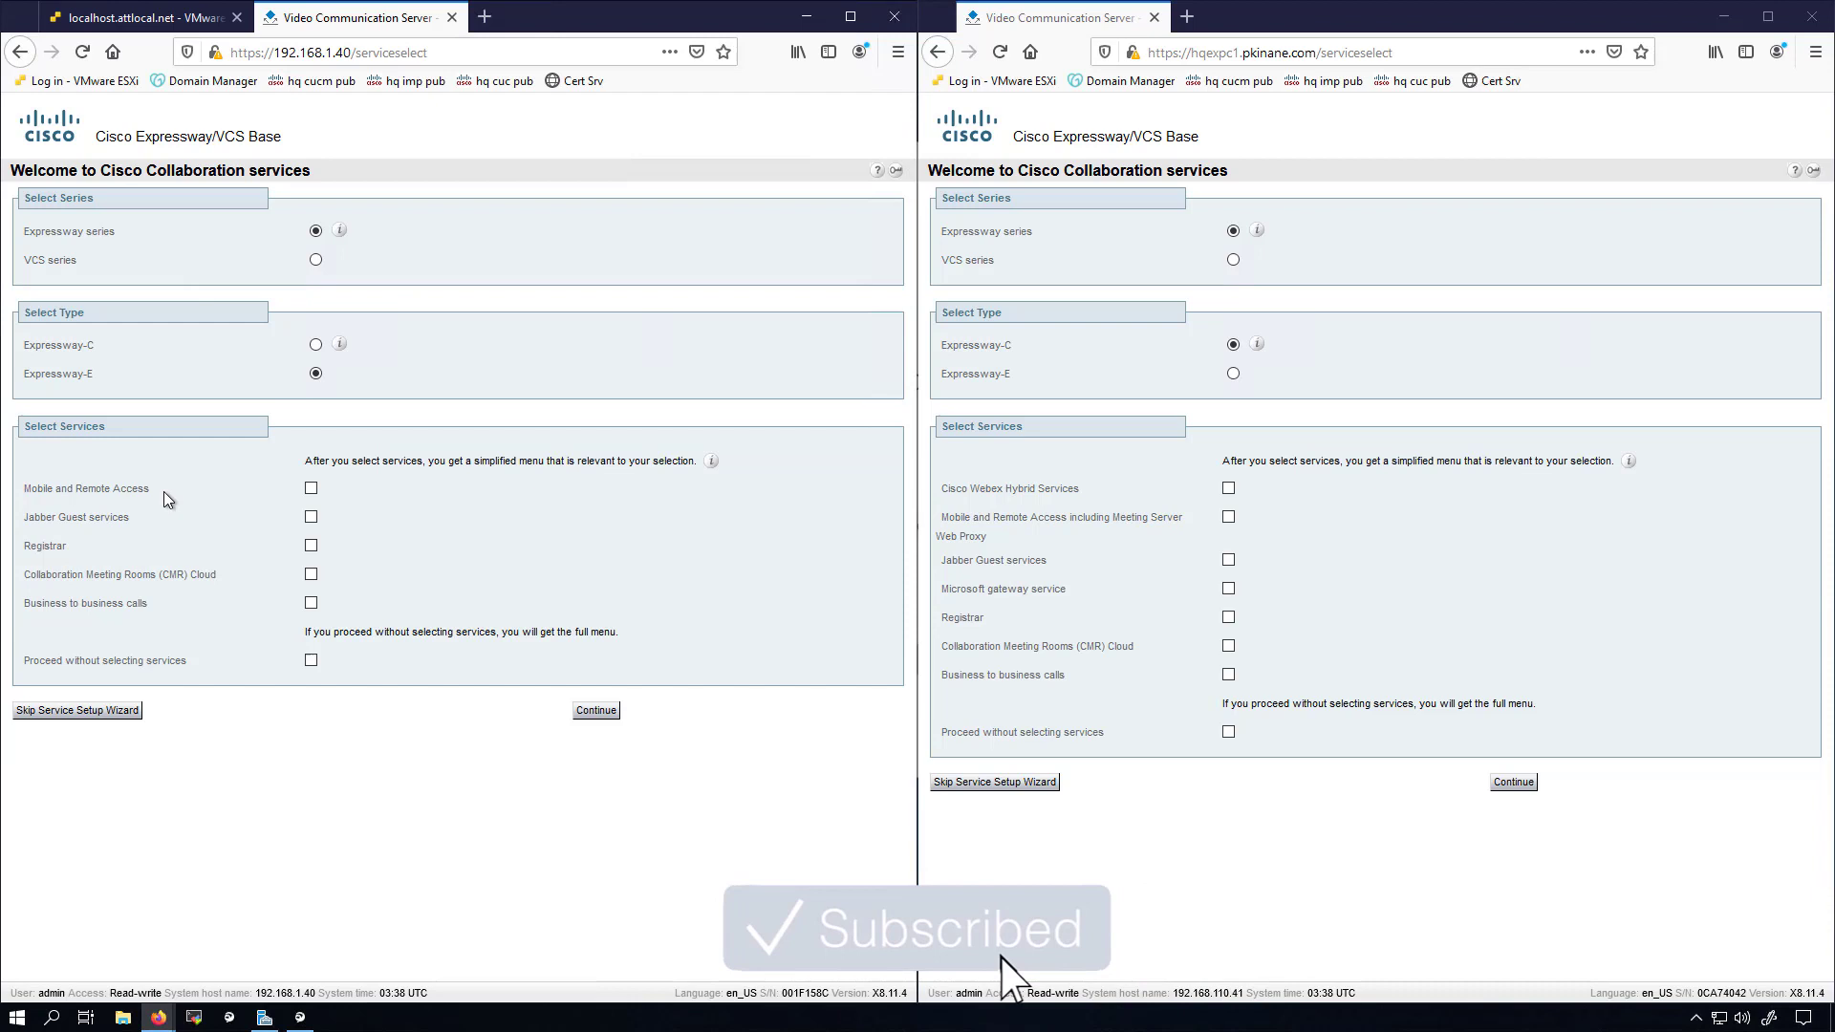
click(311, 488)
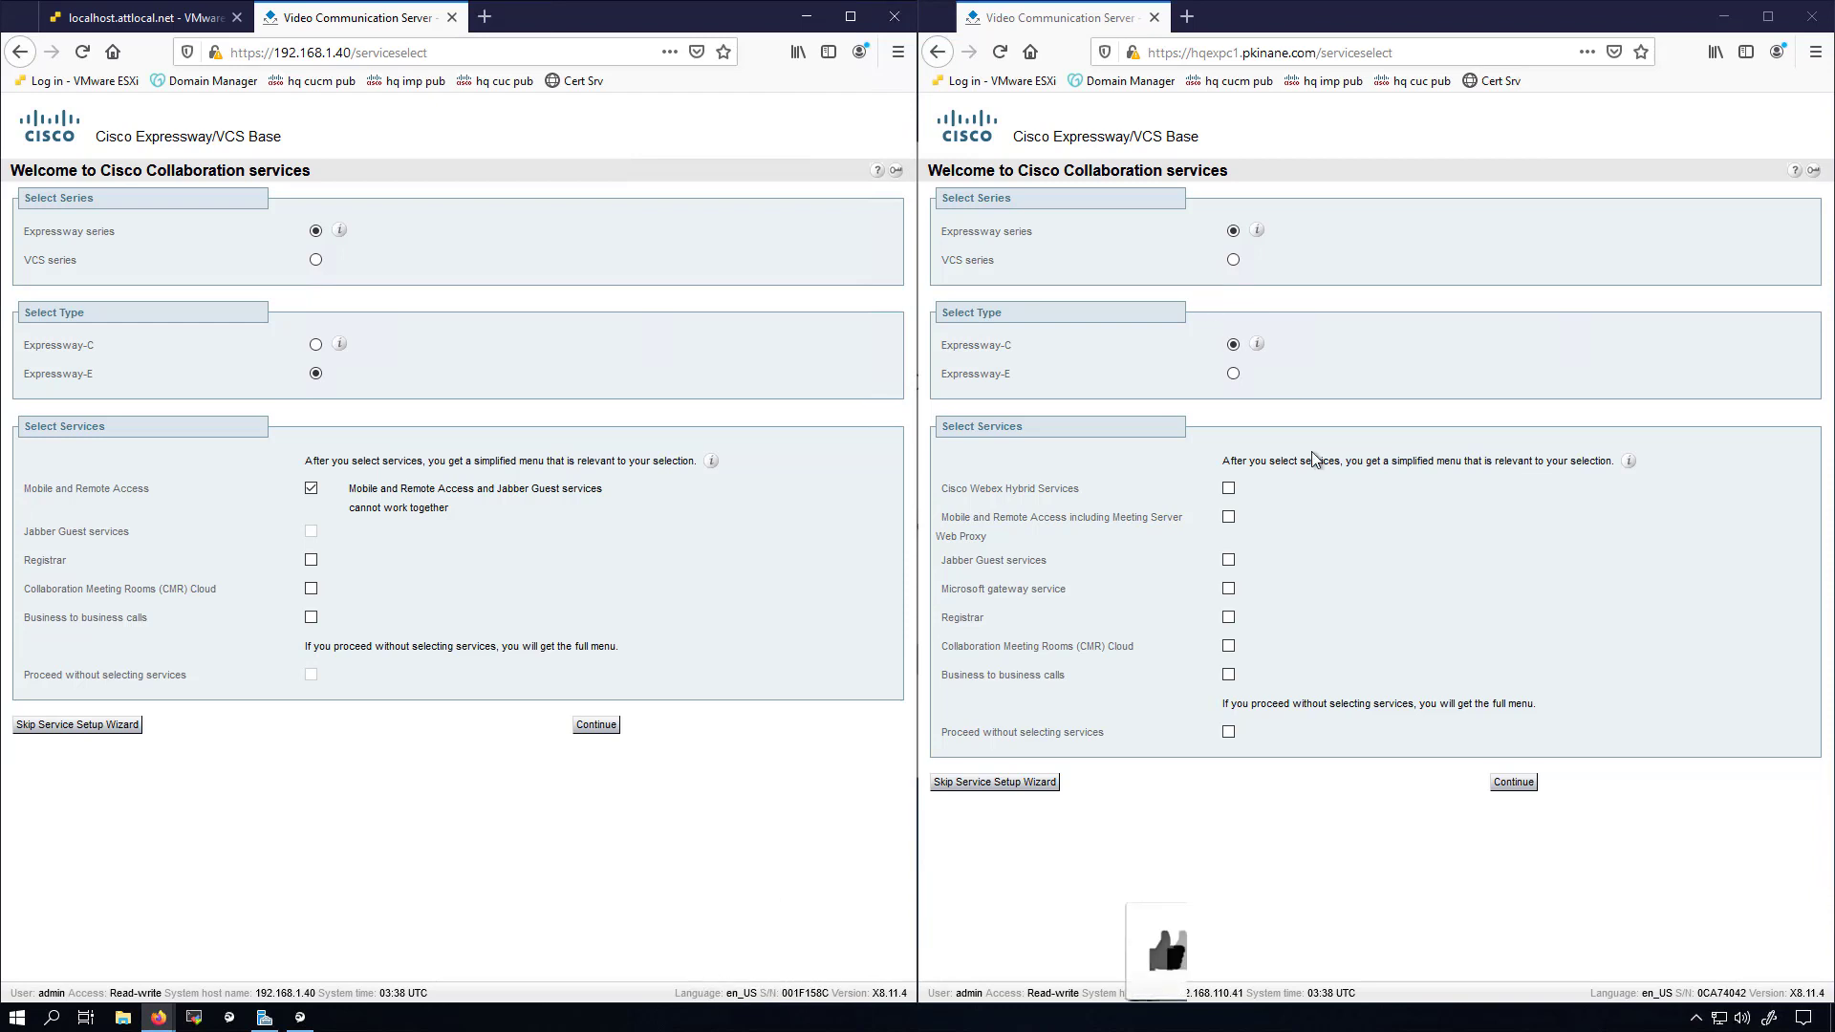
click(1228, 517)
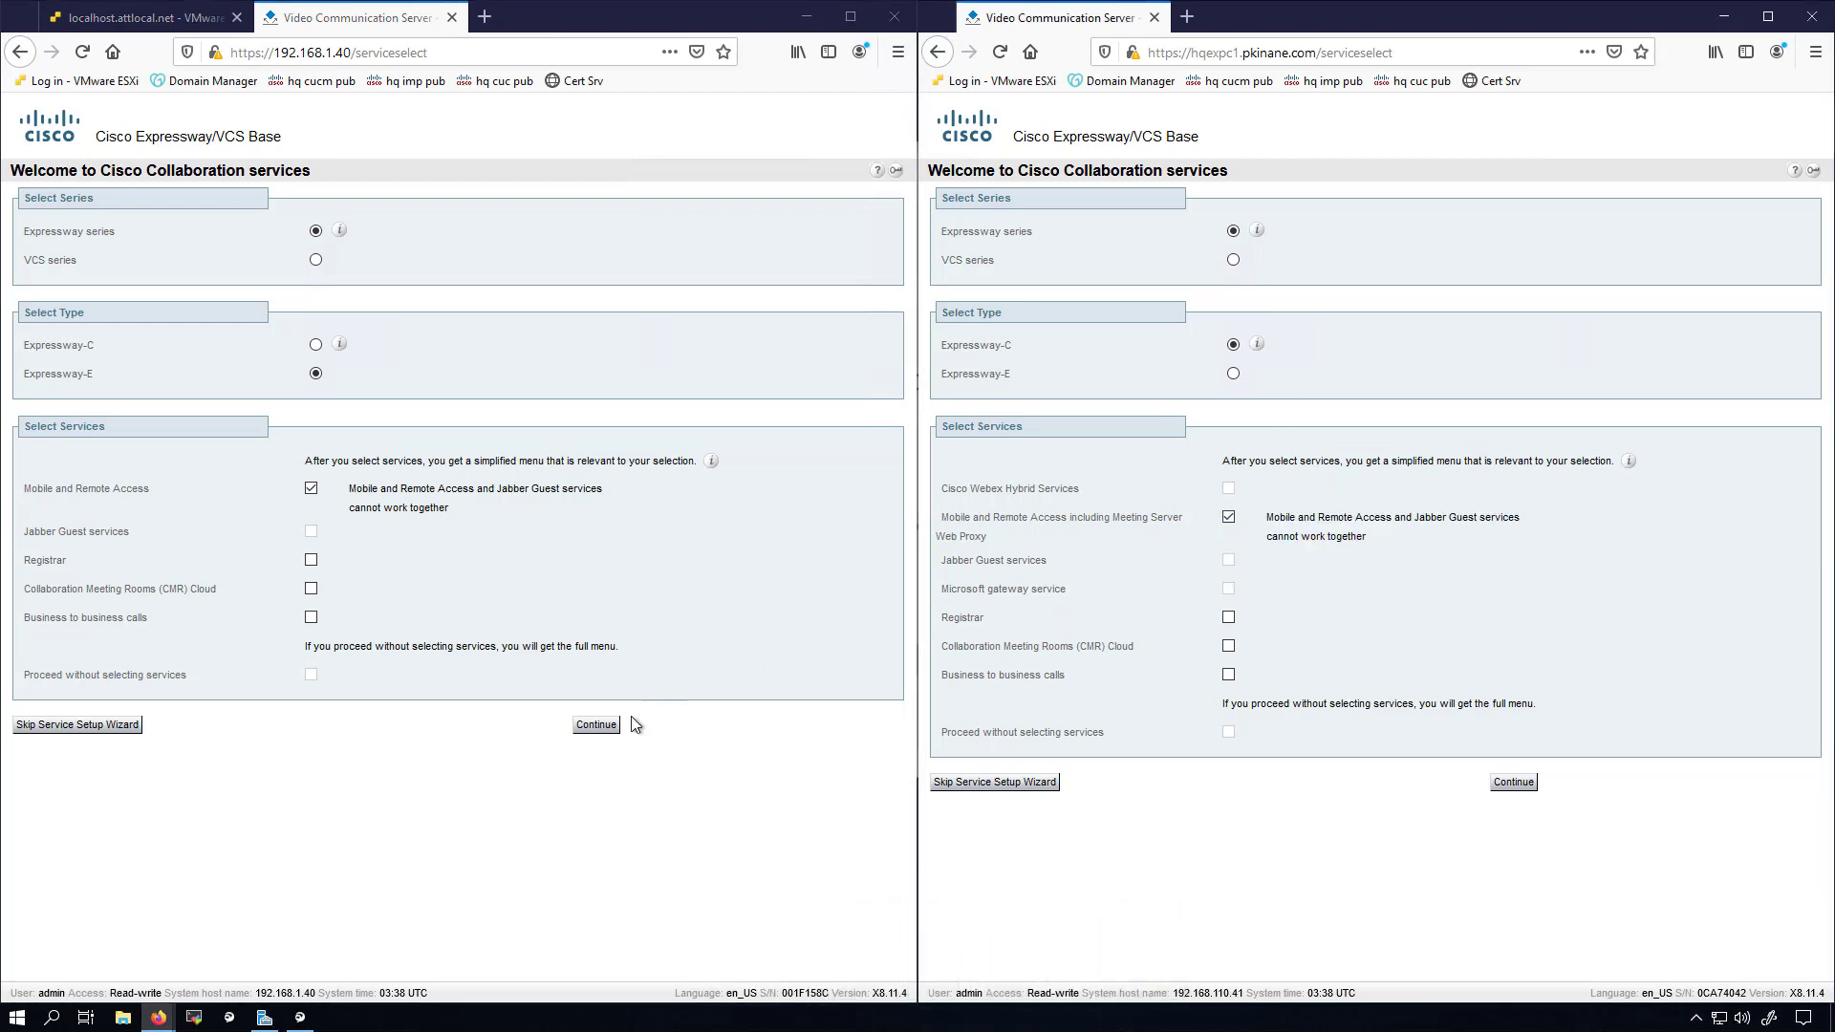
click(596, 725)
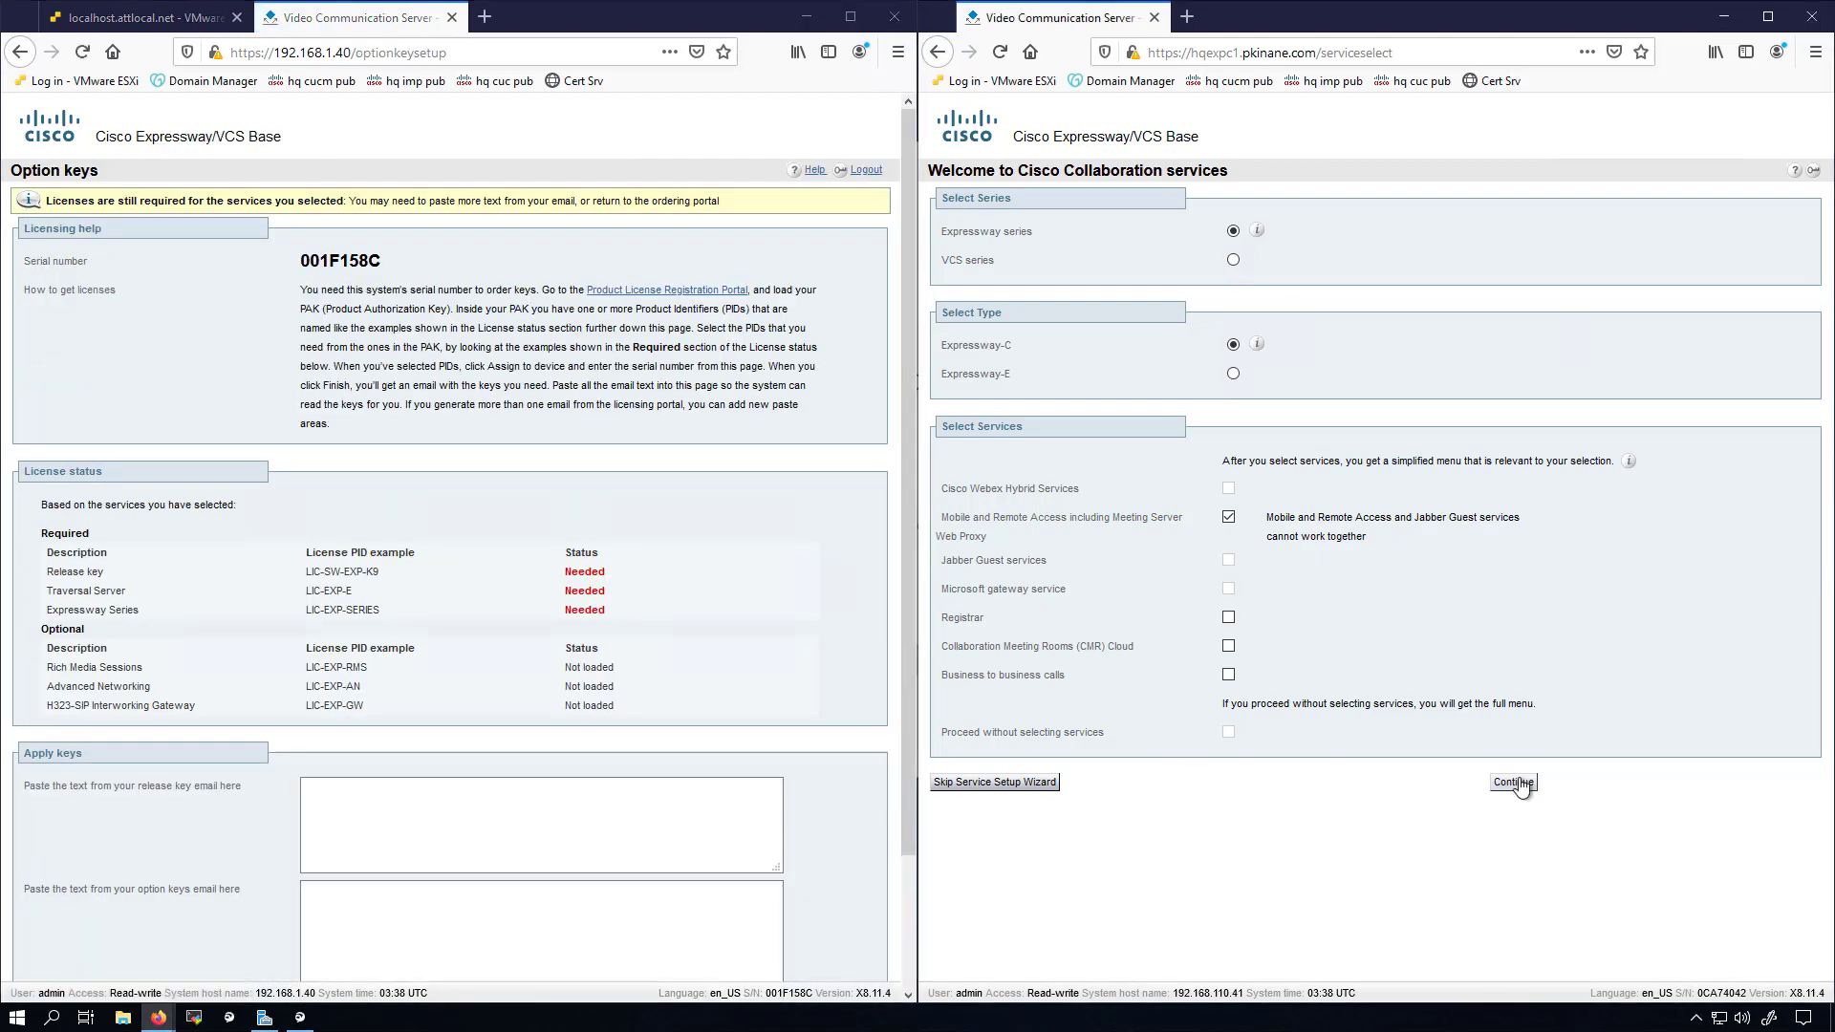
- Advance Expressway-C to its Option keys page and point out the LIC-EXP-E traversal license example
click(1512, 781)
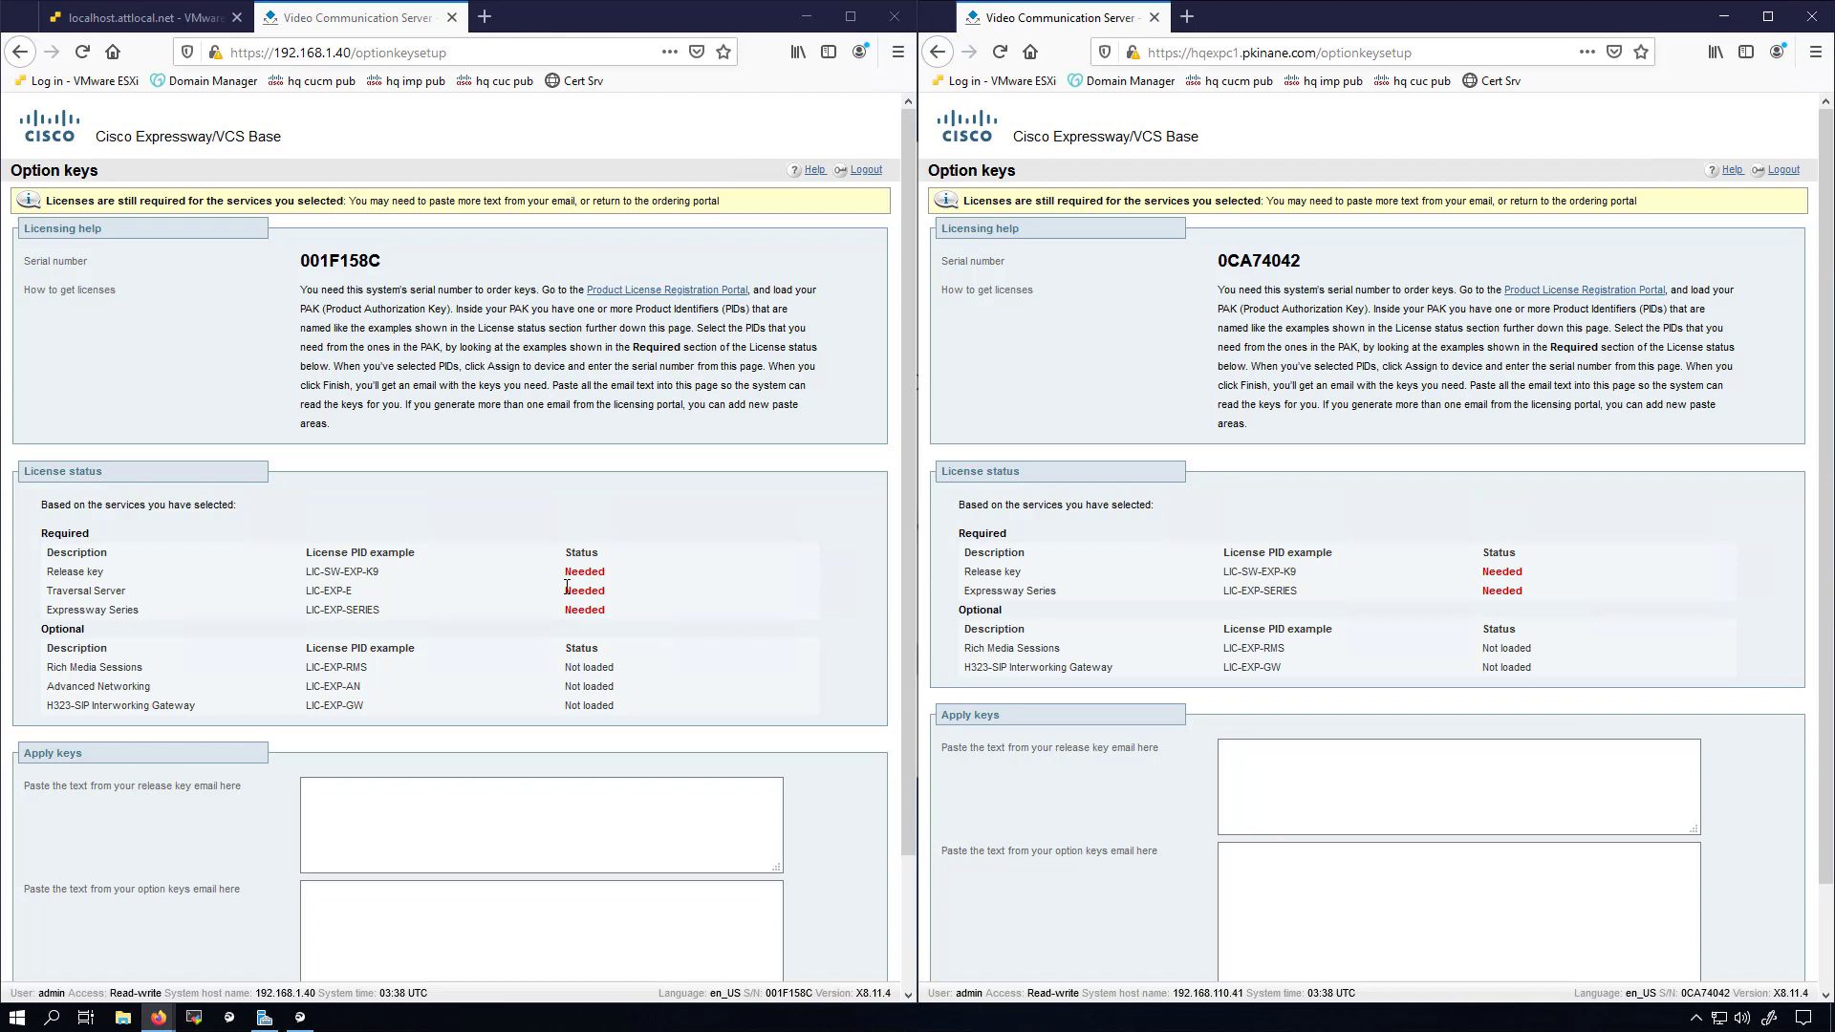
drag(308, 598, 364, 600)
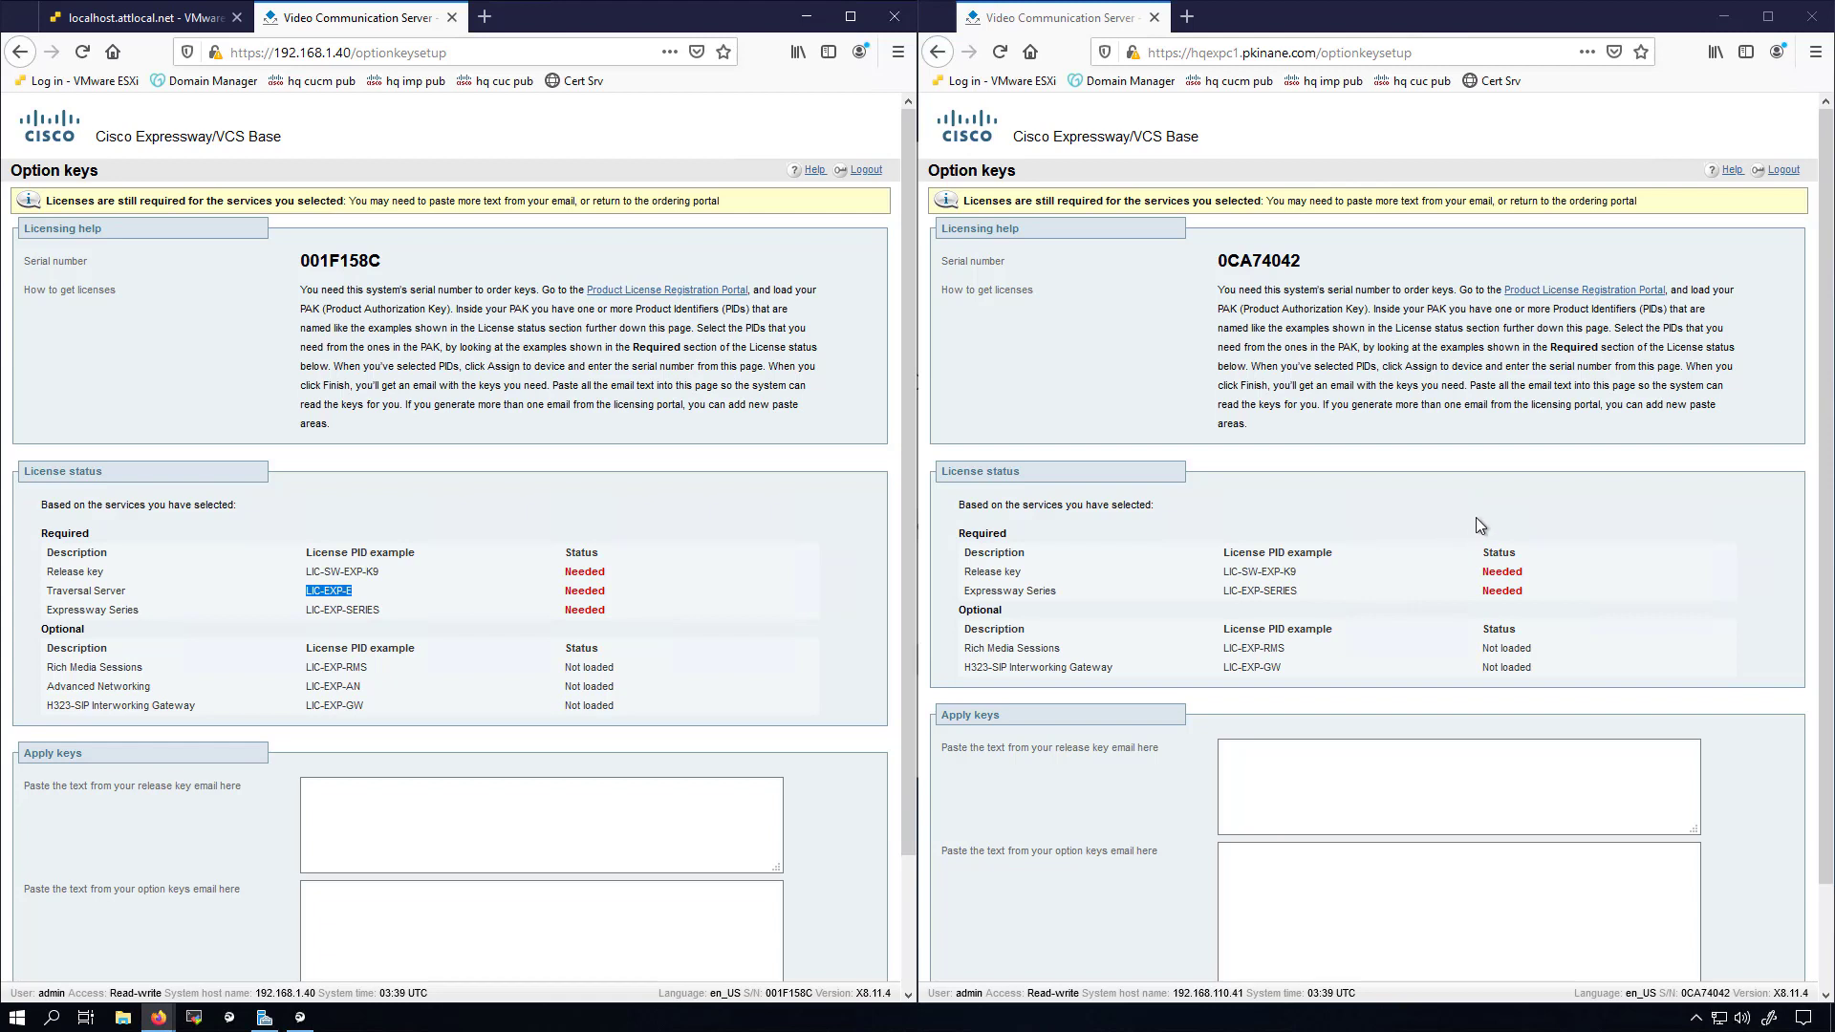
click(751, 580)
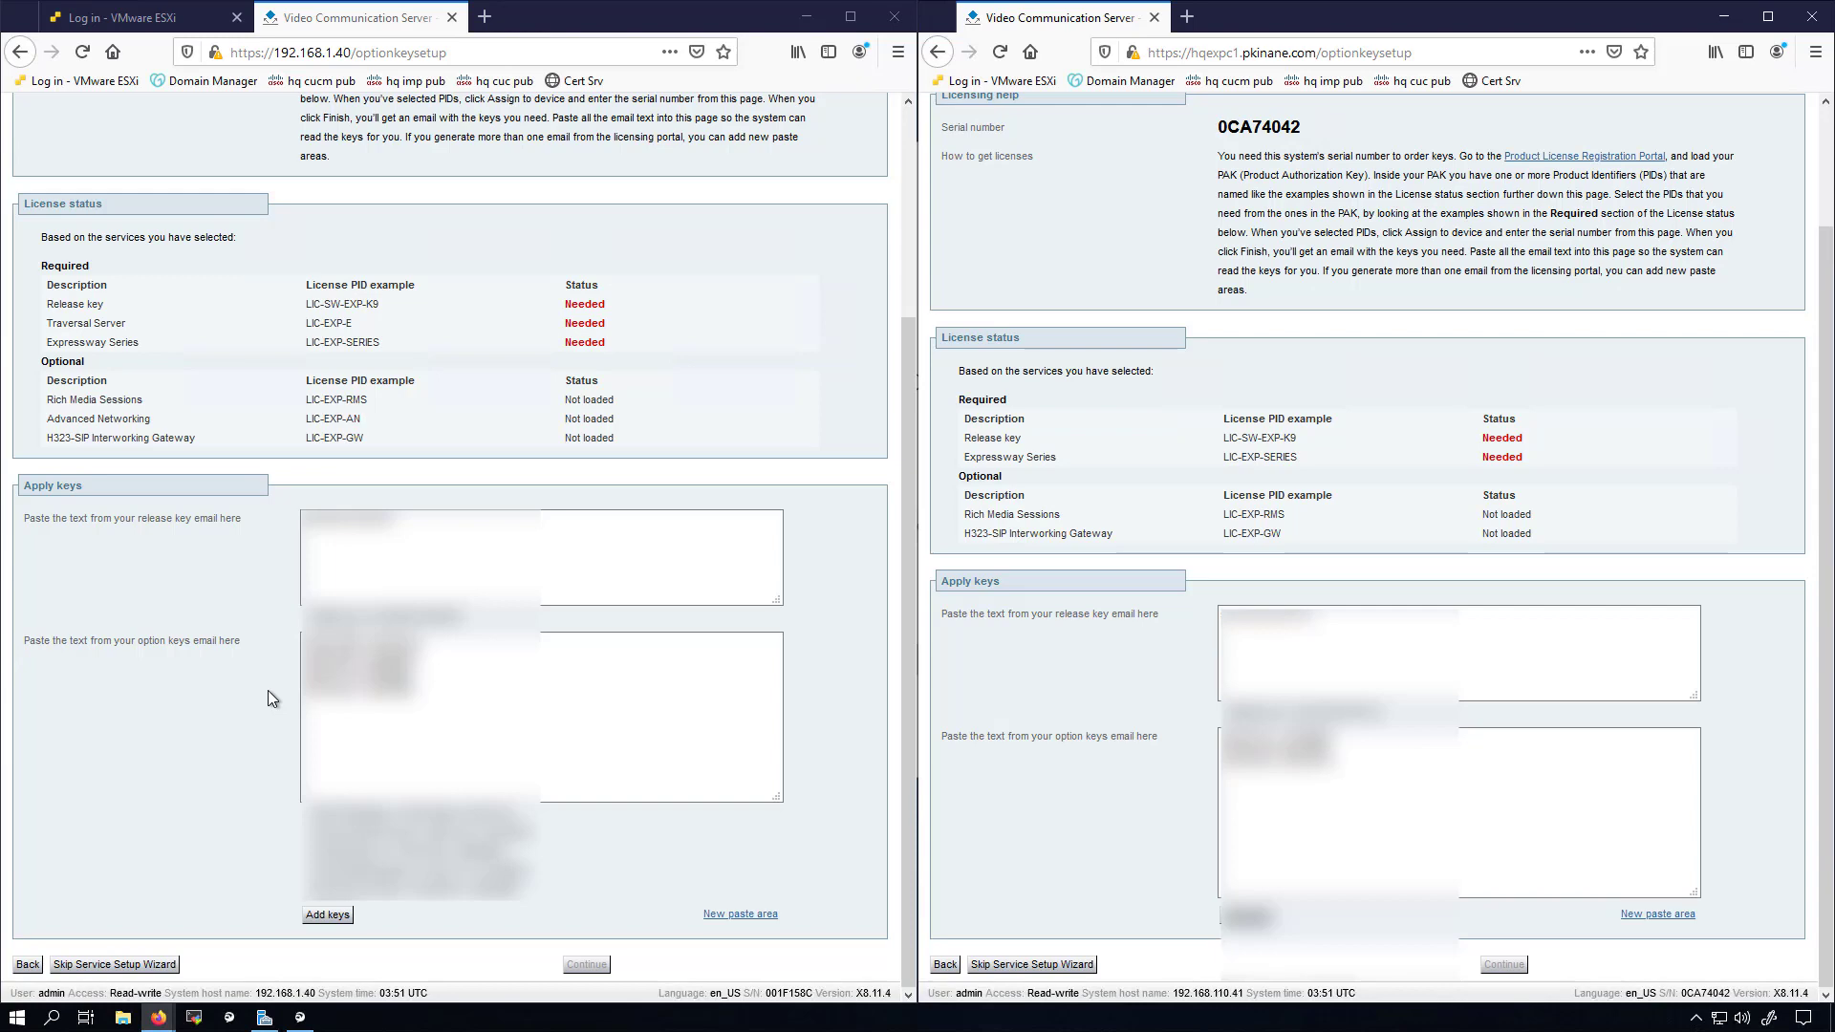
- Apply the pasted release and option keys on both Expressway-E and Expressway-C
click(327, 916)
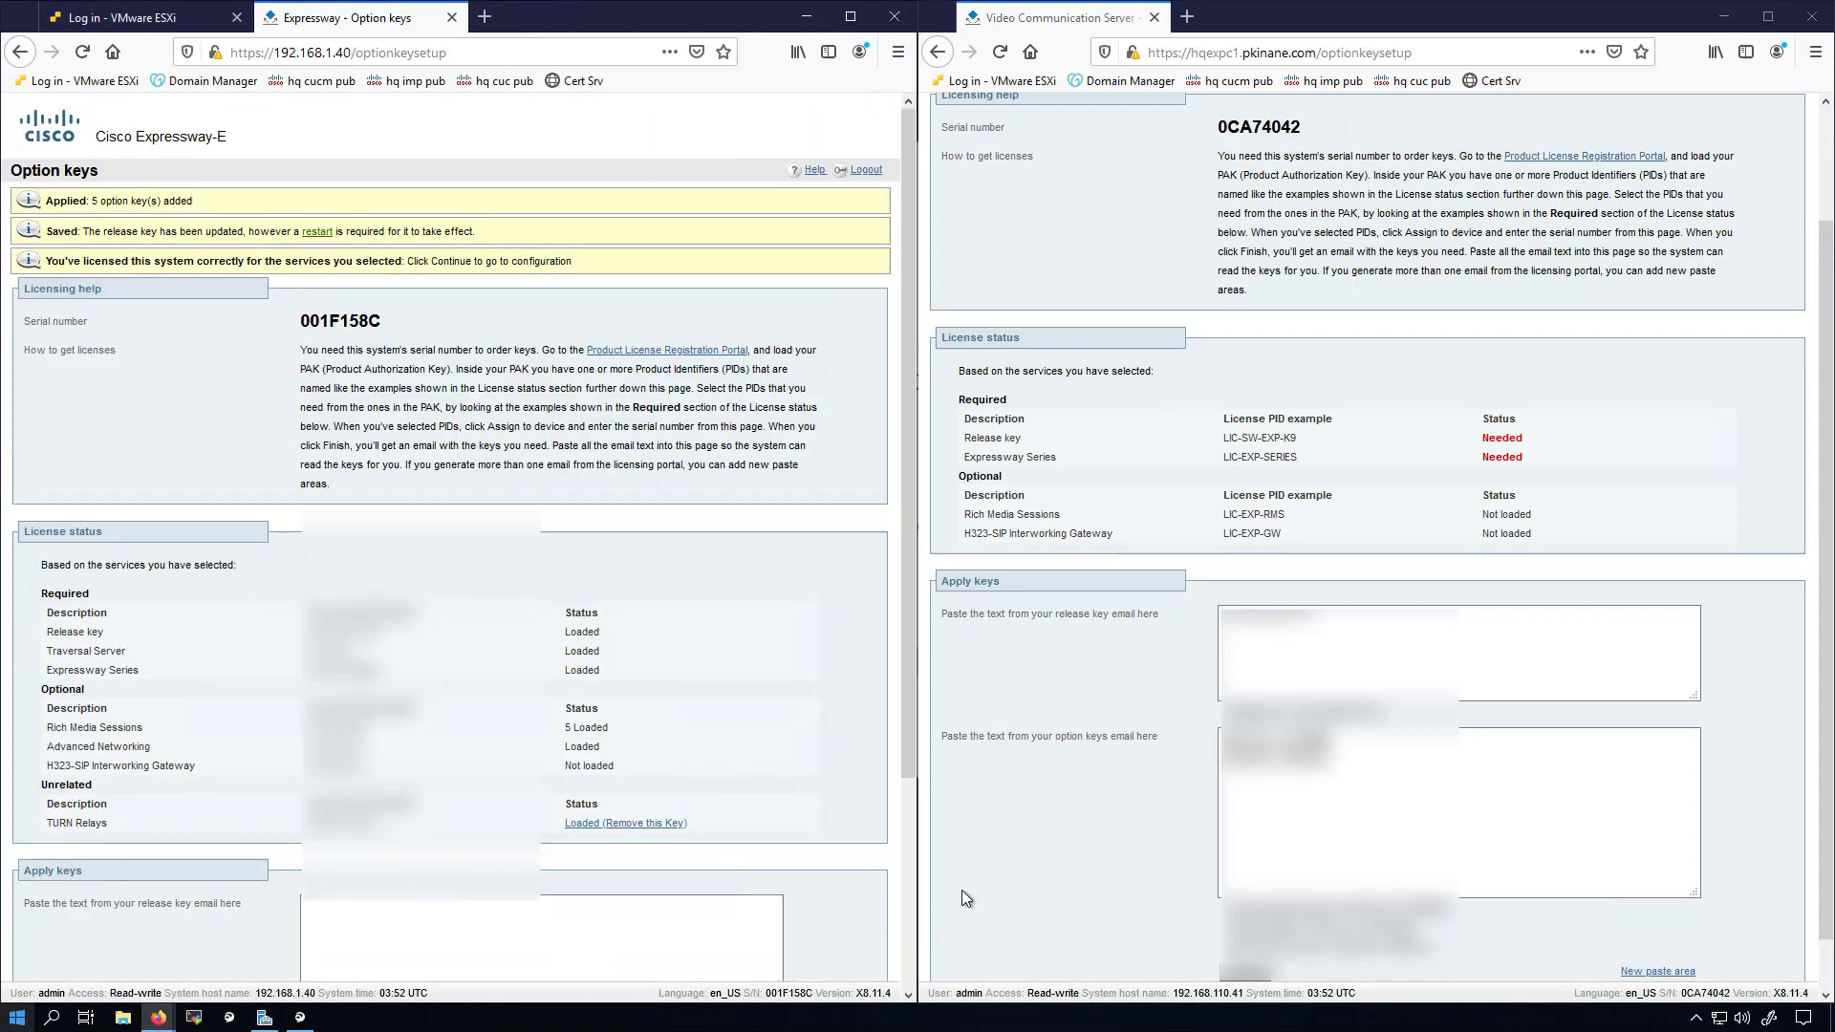
scroll(1047, 859, down, 1)
click(1245, 918)
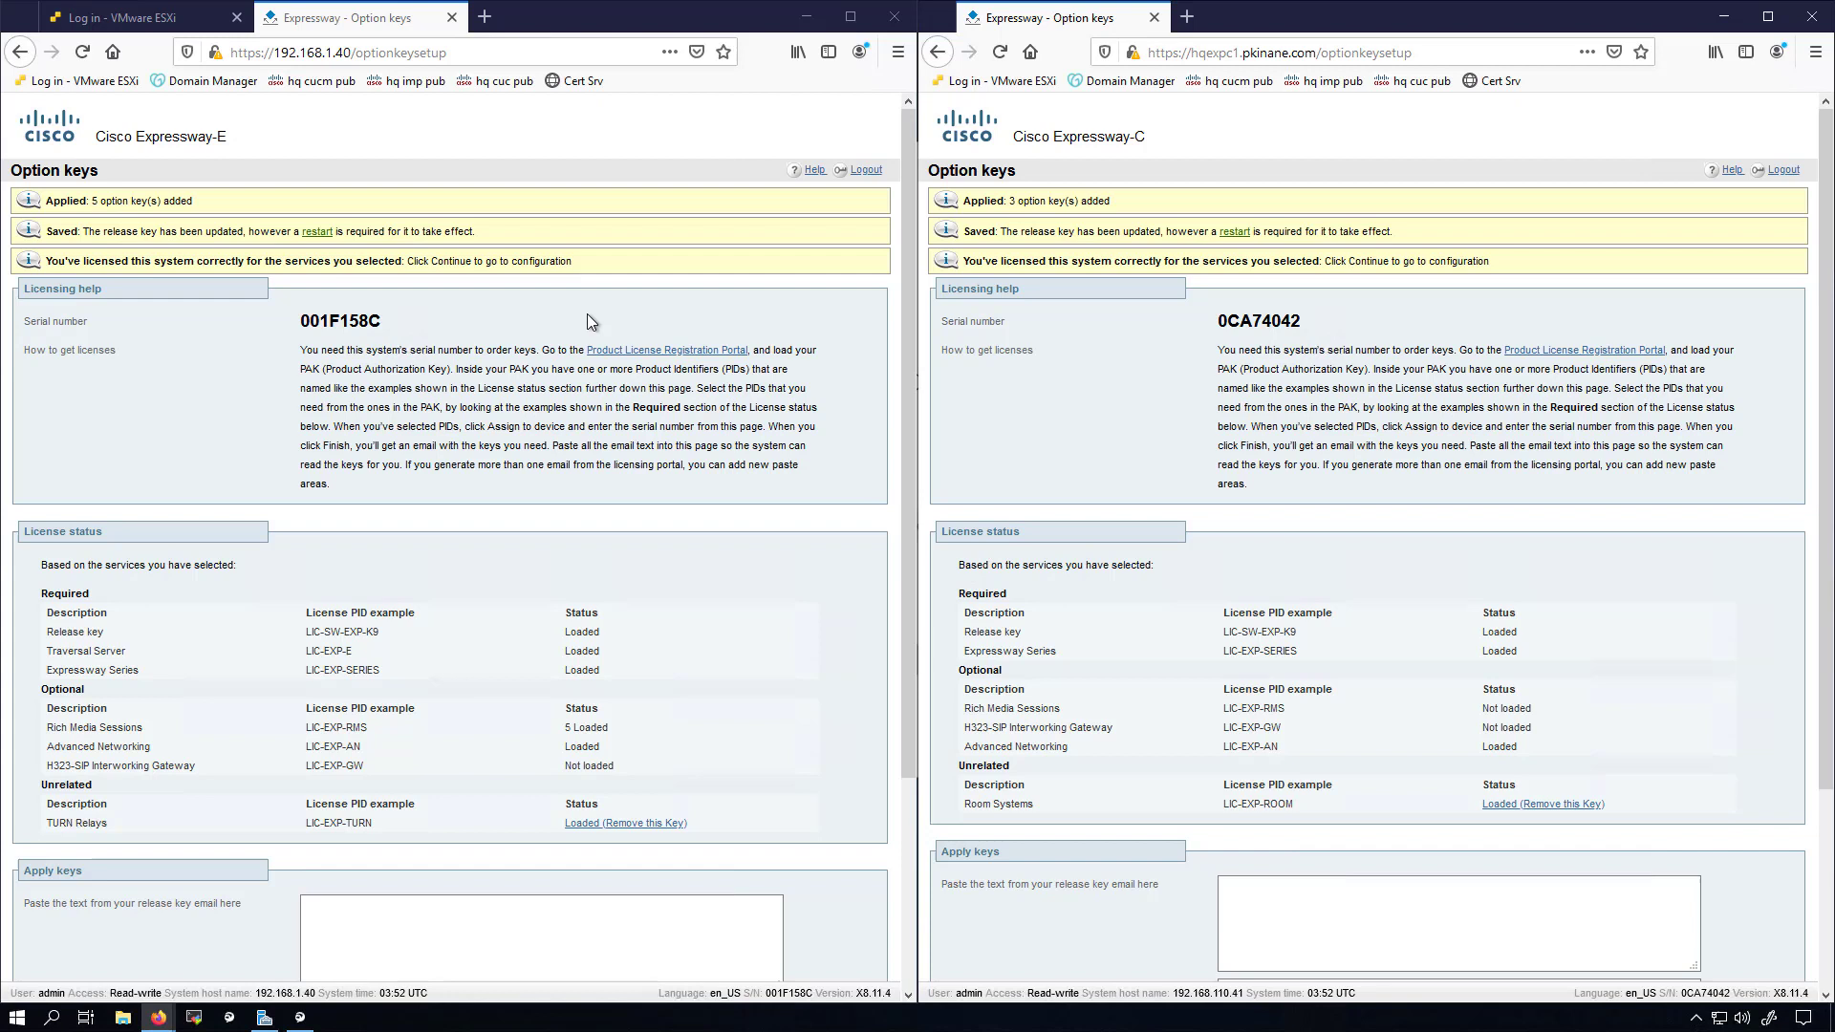
- Review the results: 3 option keys added, release key updated needing restart, fully licensed
drag(94, 203, 178, 200)
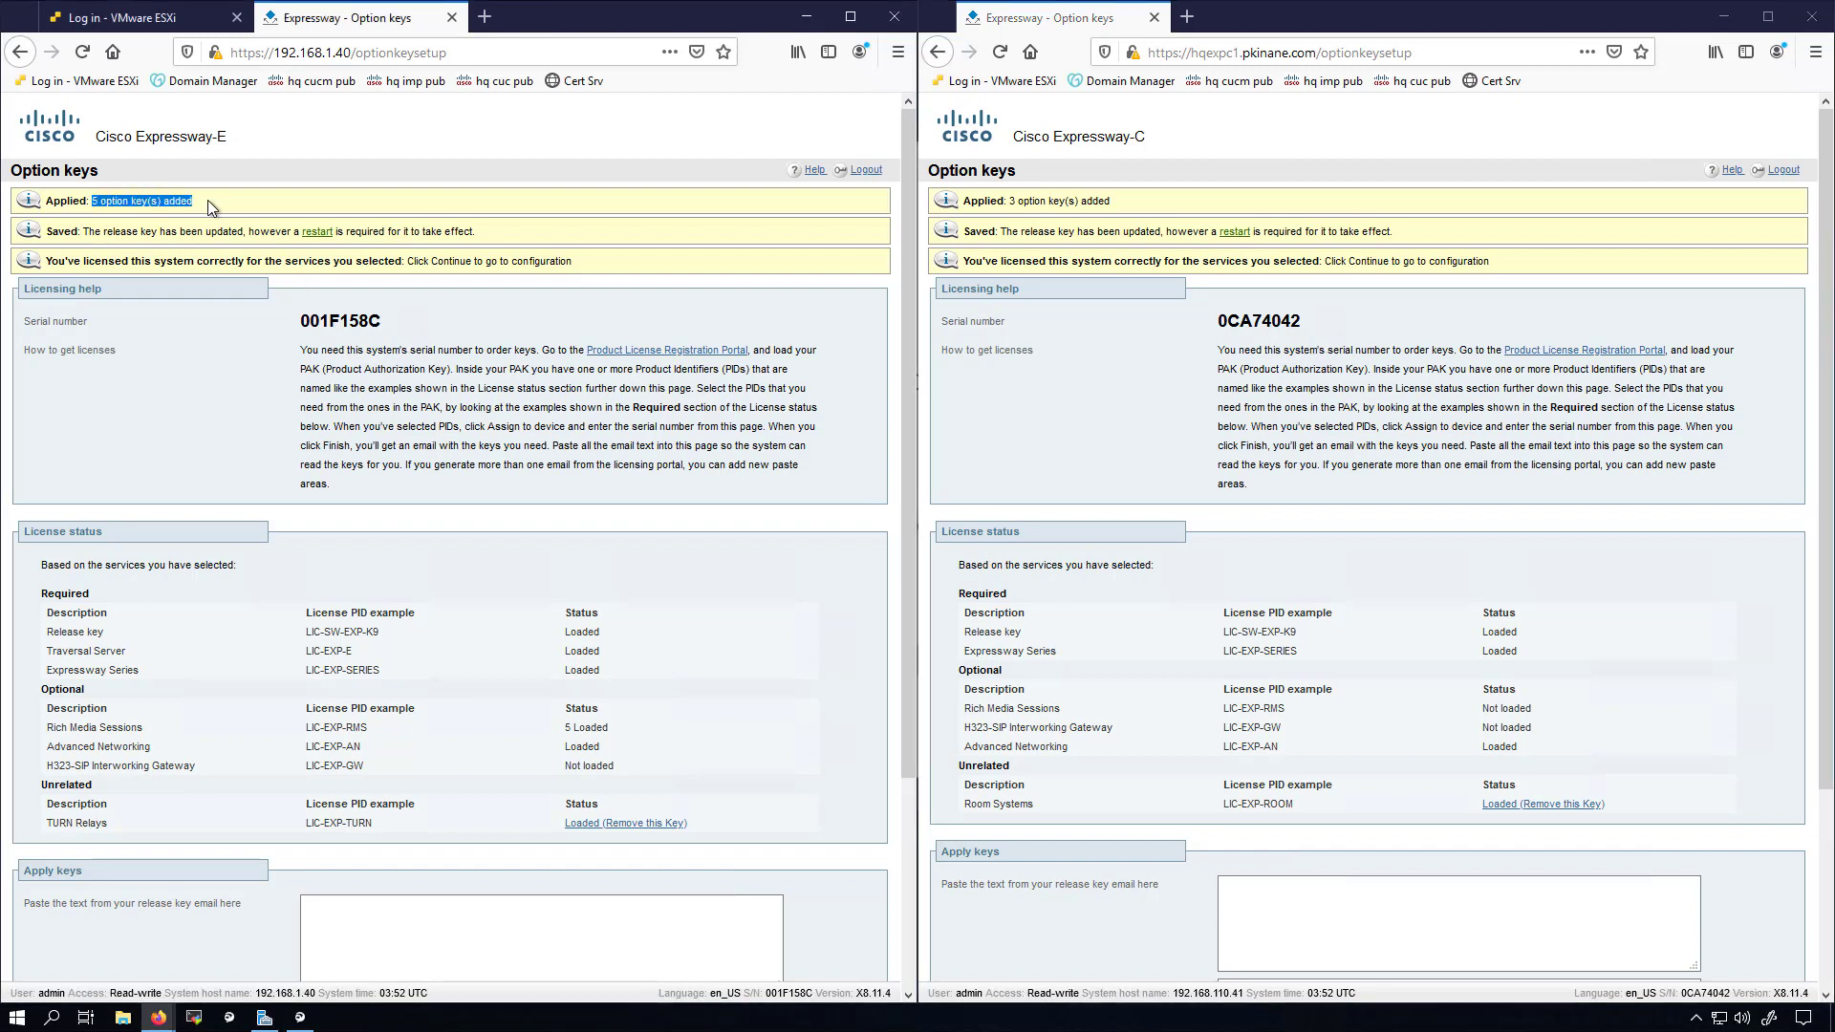
drag(1009, 203, 1110, 203)
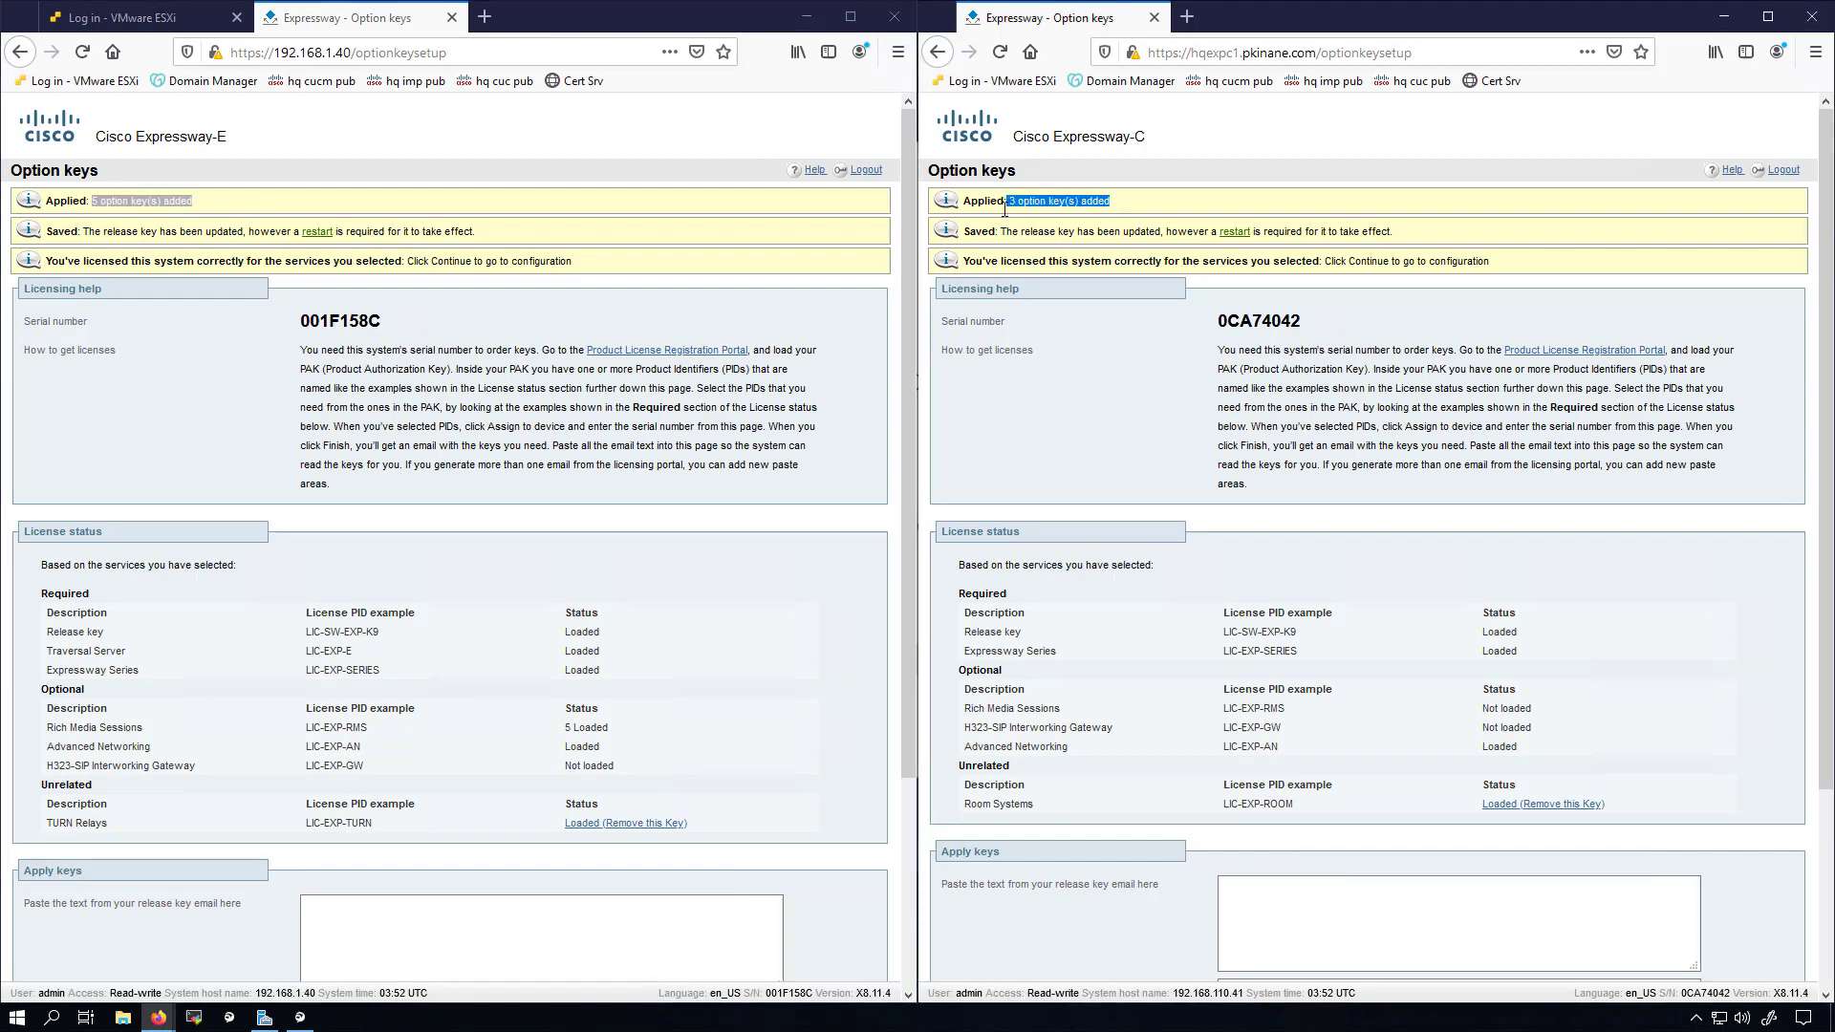
drag(84, 232, 486, 233)
click(530, 233)
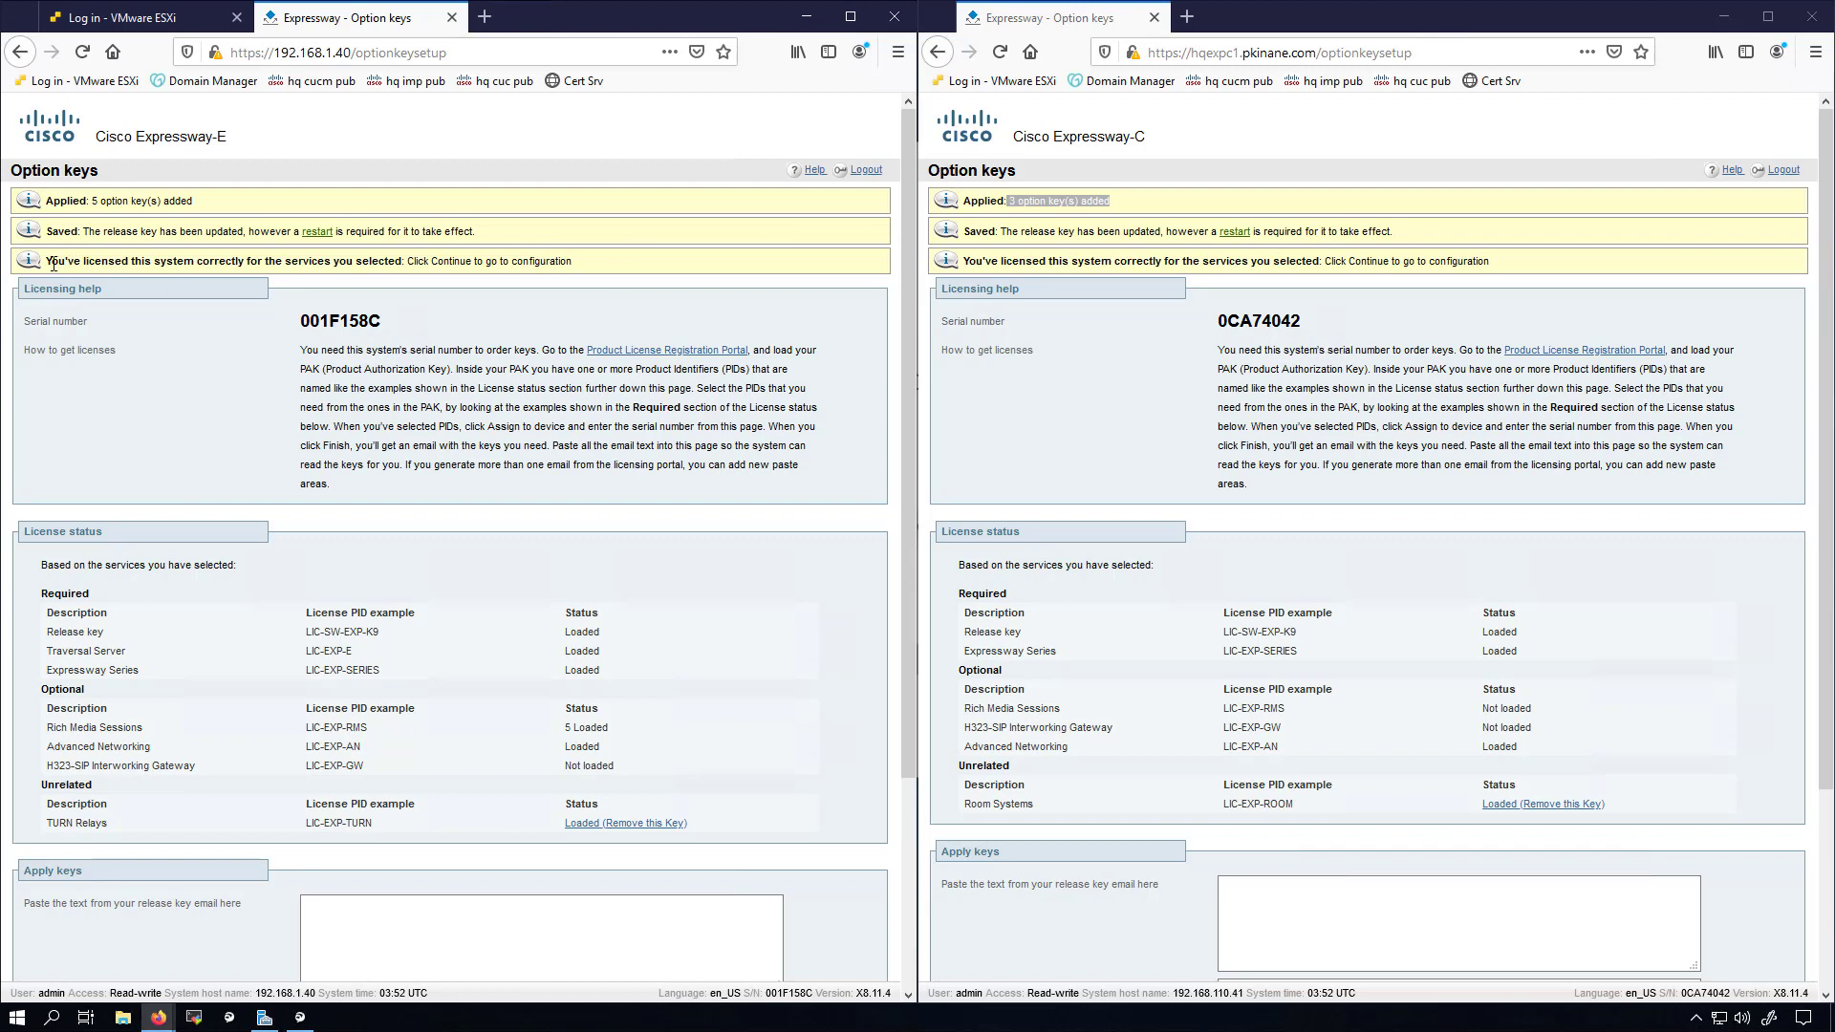
drag(45, 261, 387, 264)
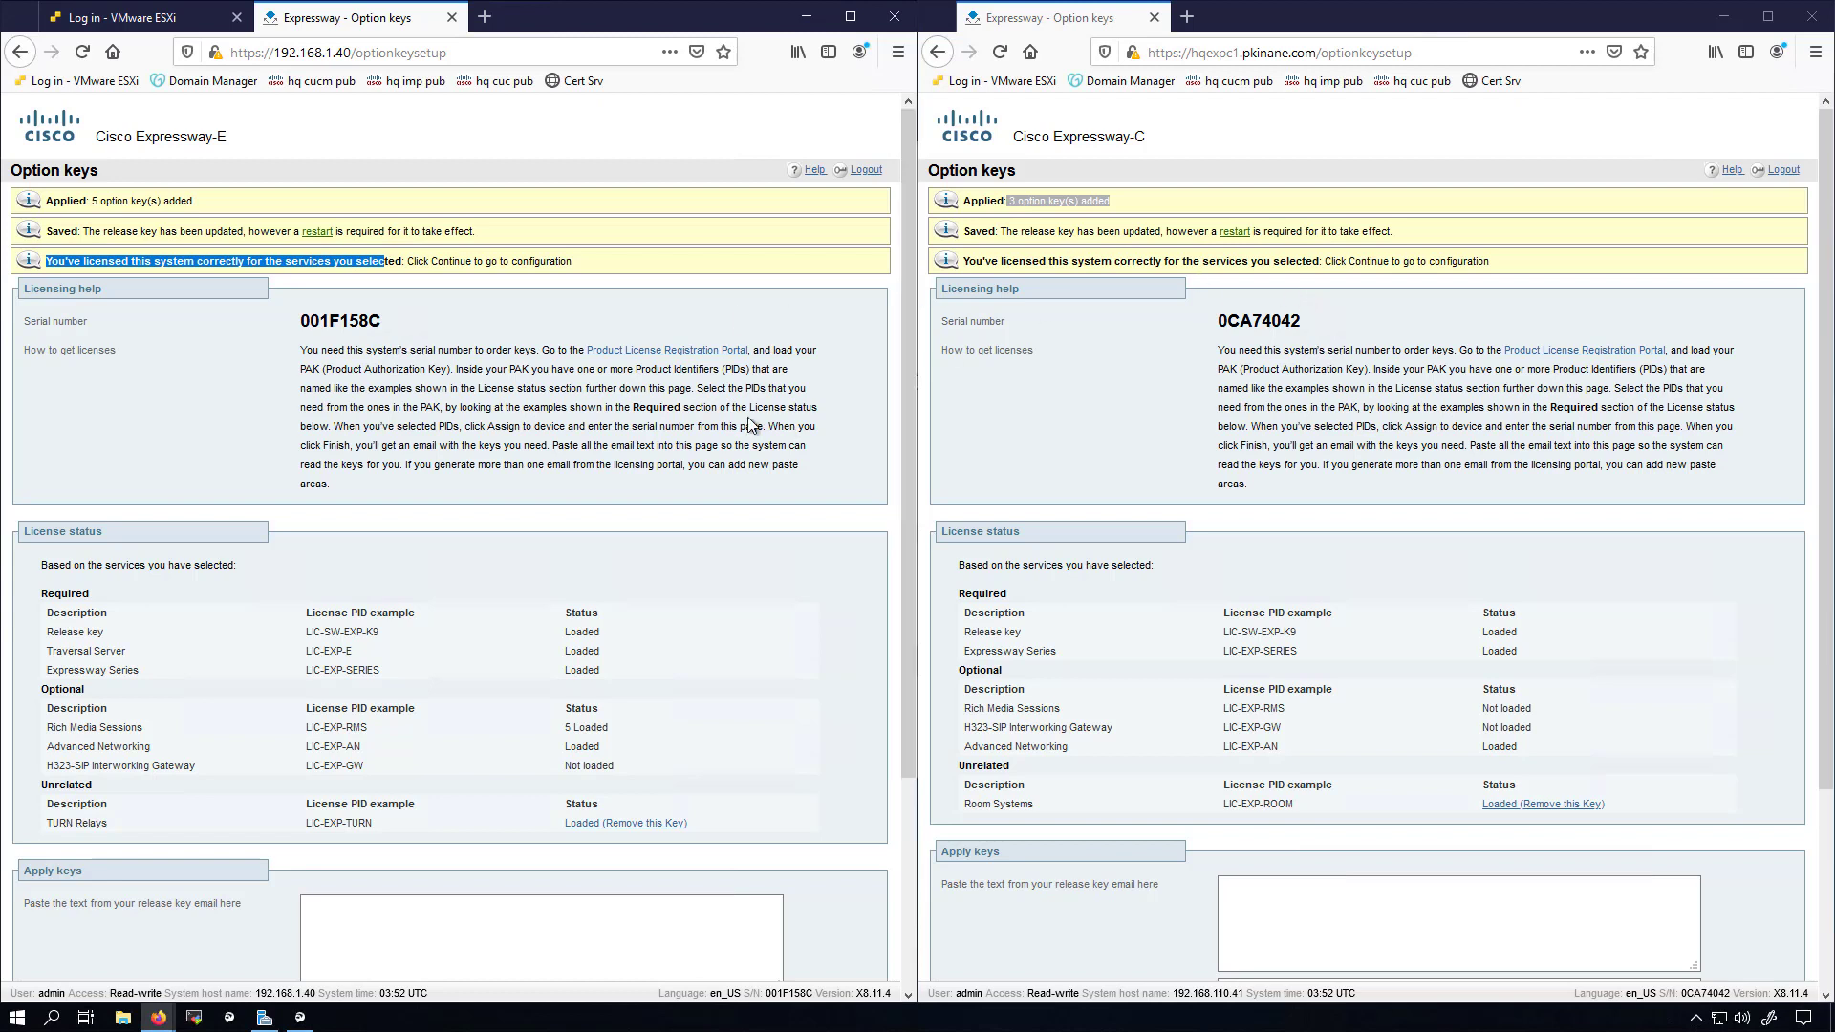
scroll(506, 420, down, 3)
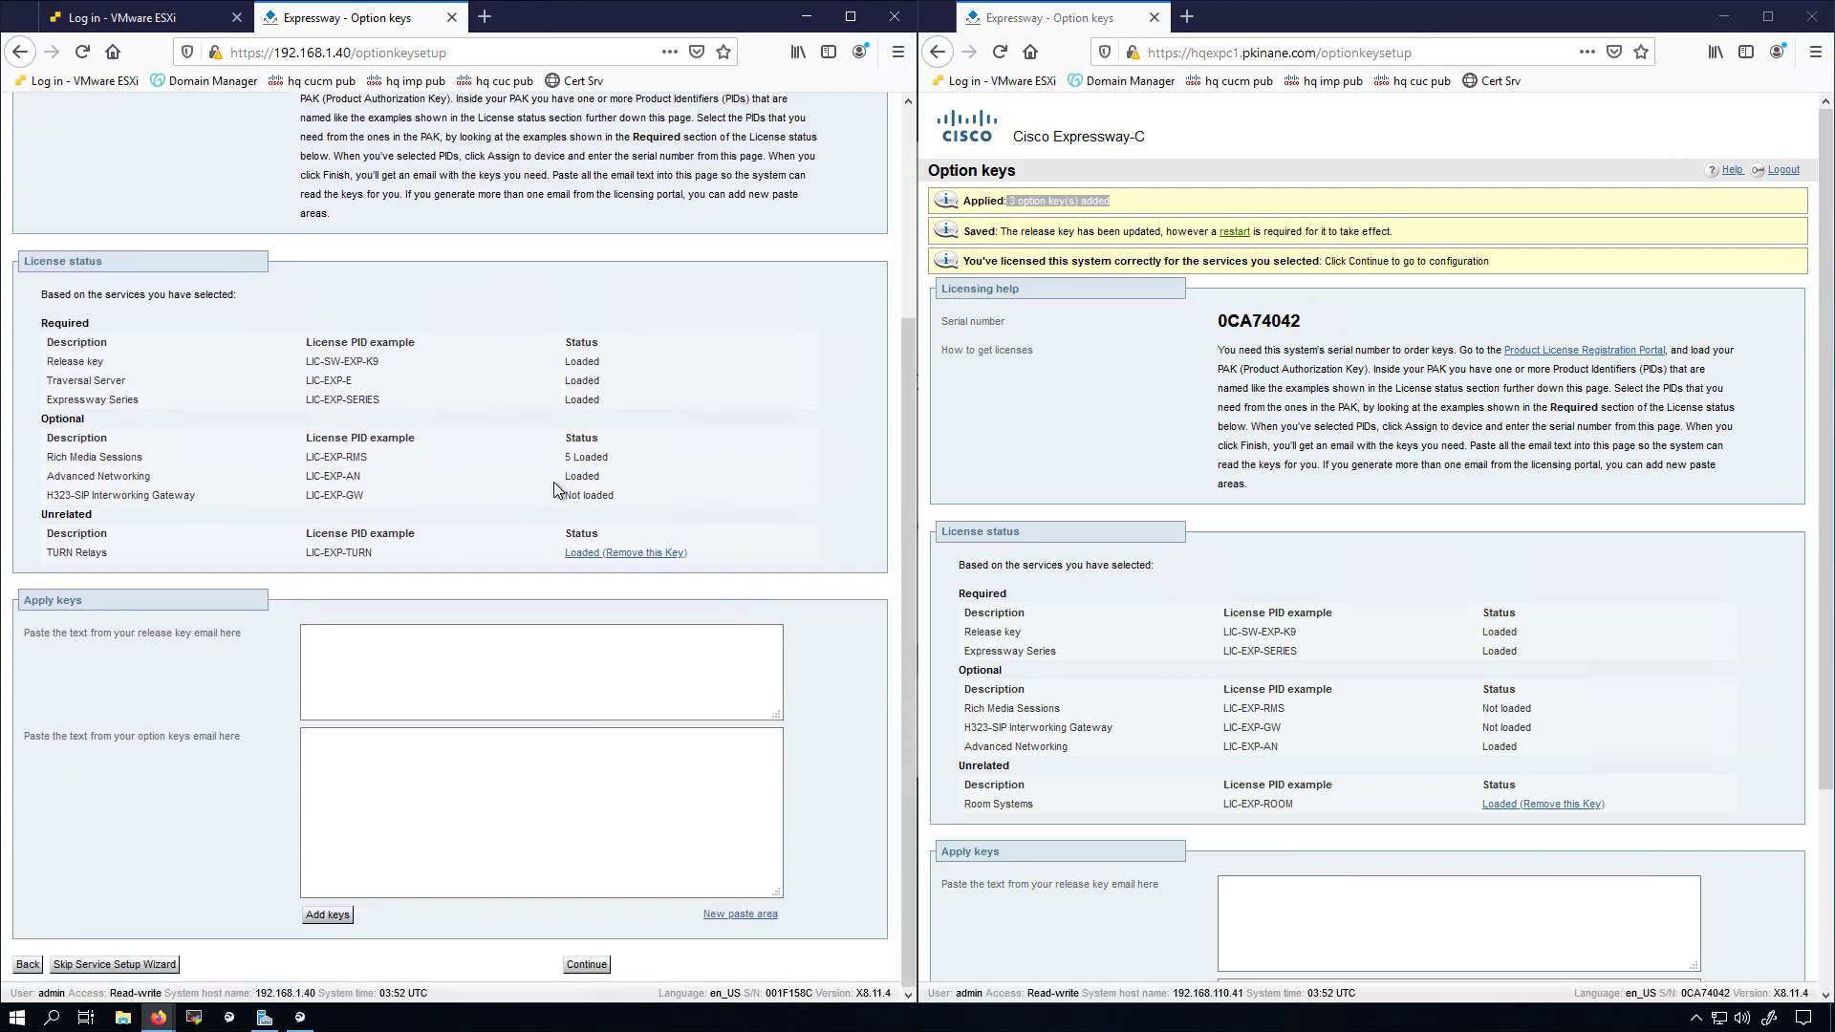
- Continue both Expressway-E and Expressway-C setup wizards to core configuration
click(589, 965)
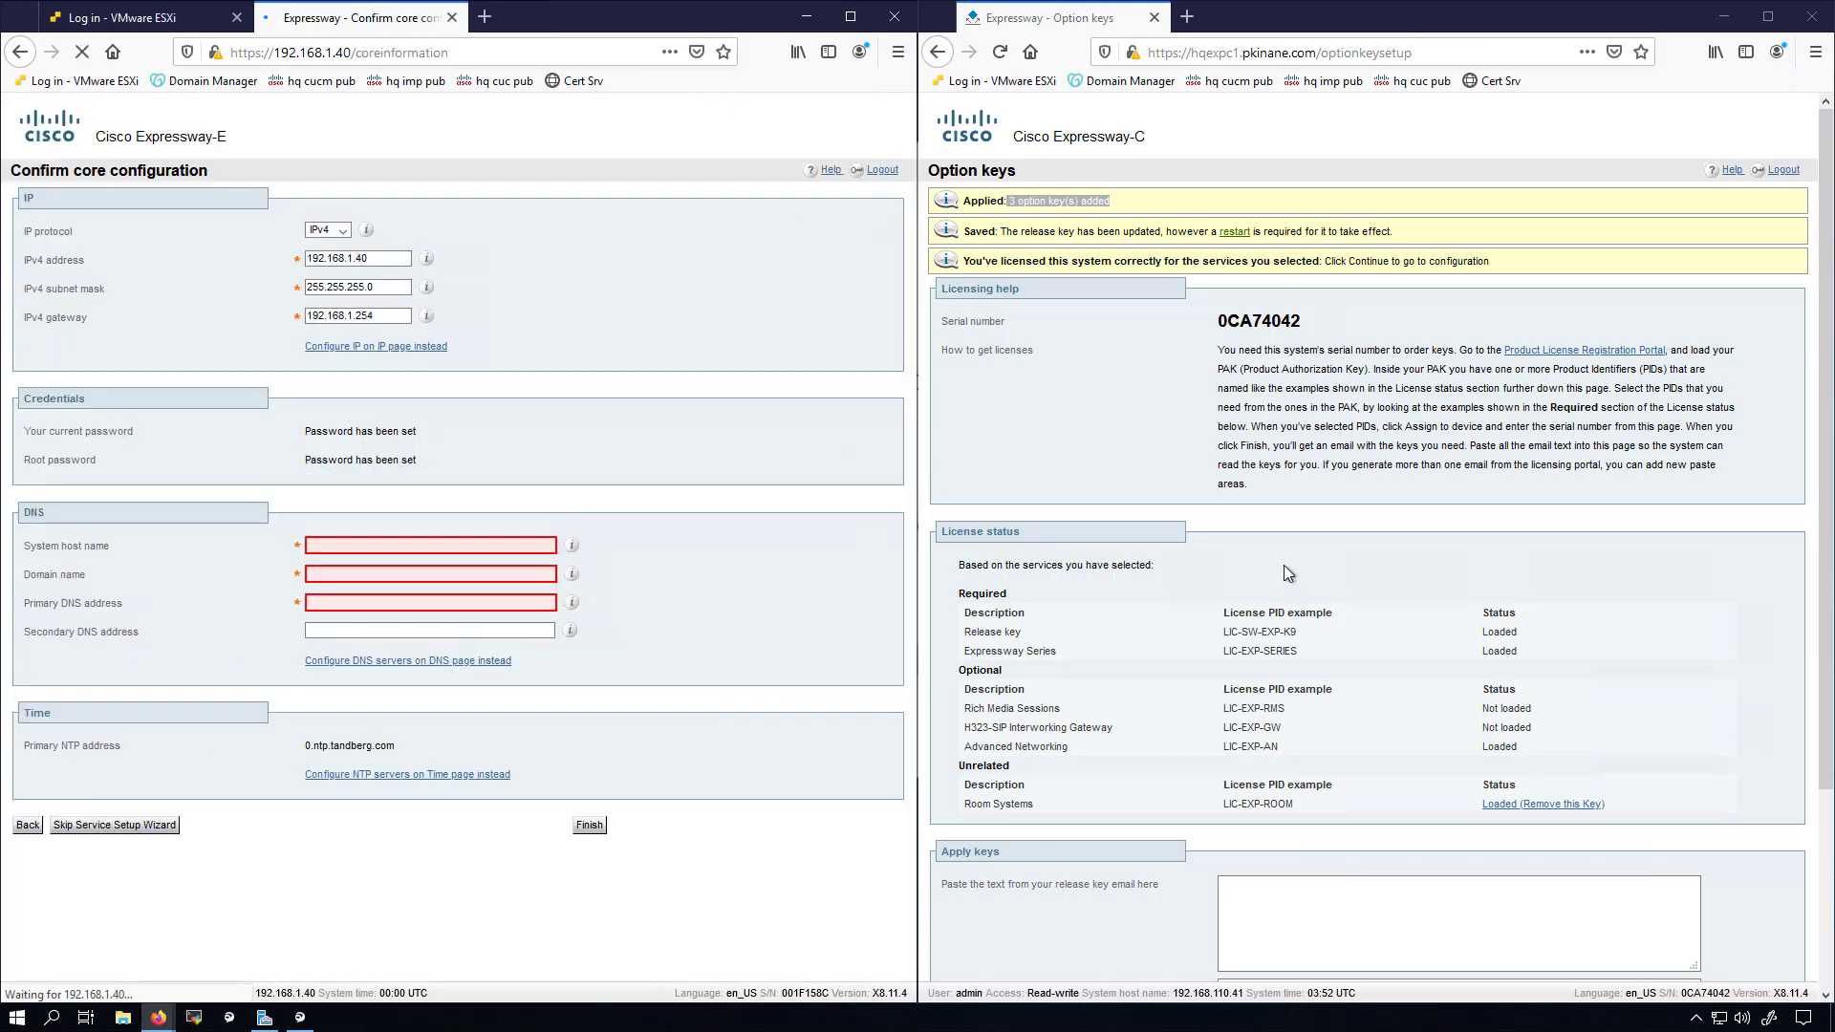
scroll(1282, 565, down, 3)
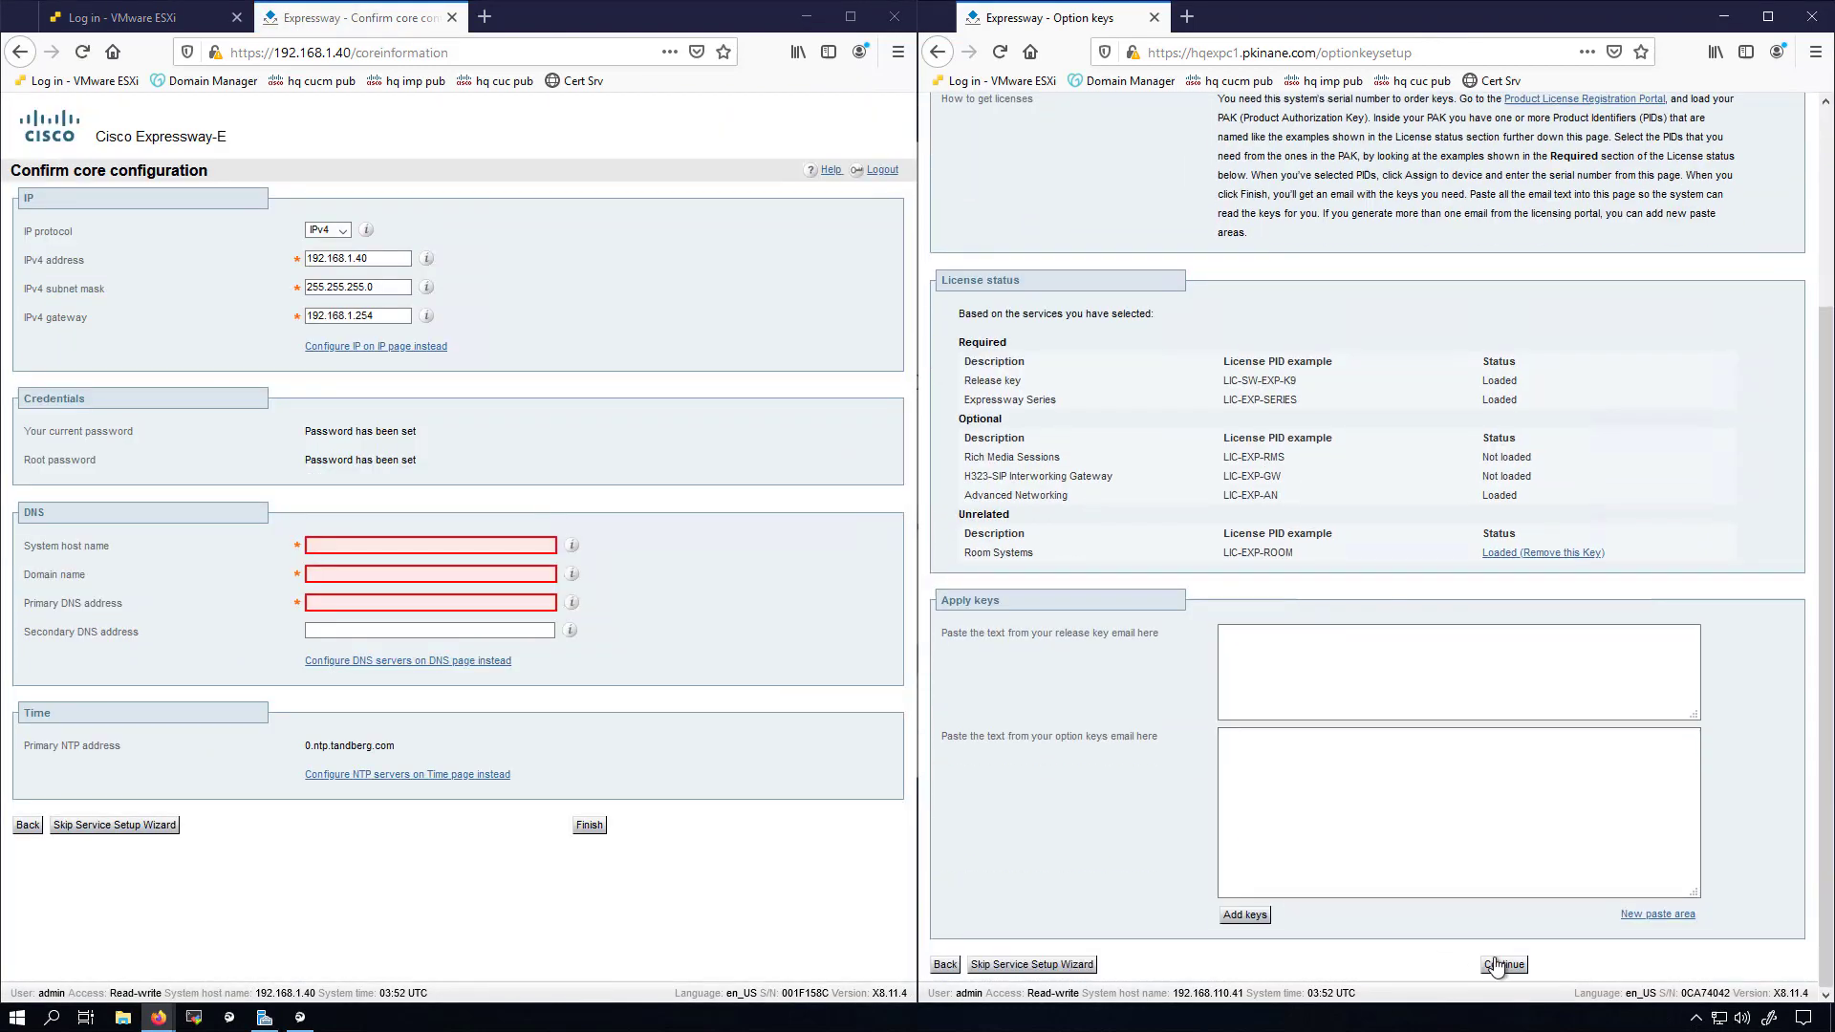
click(1497, 966)
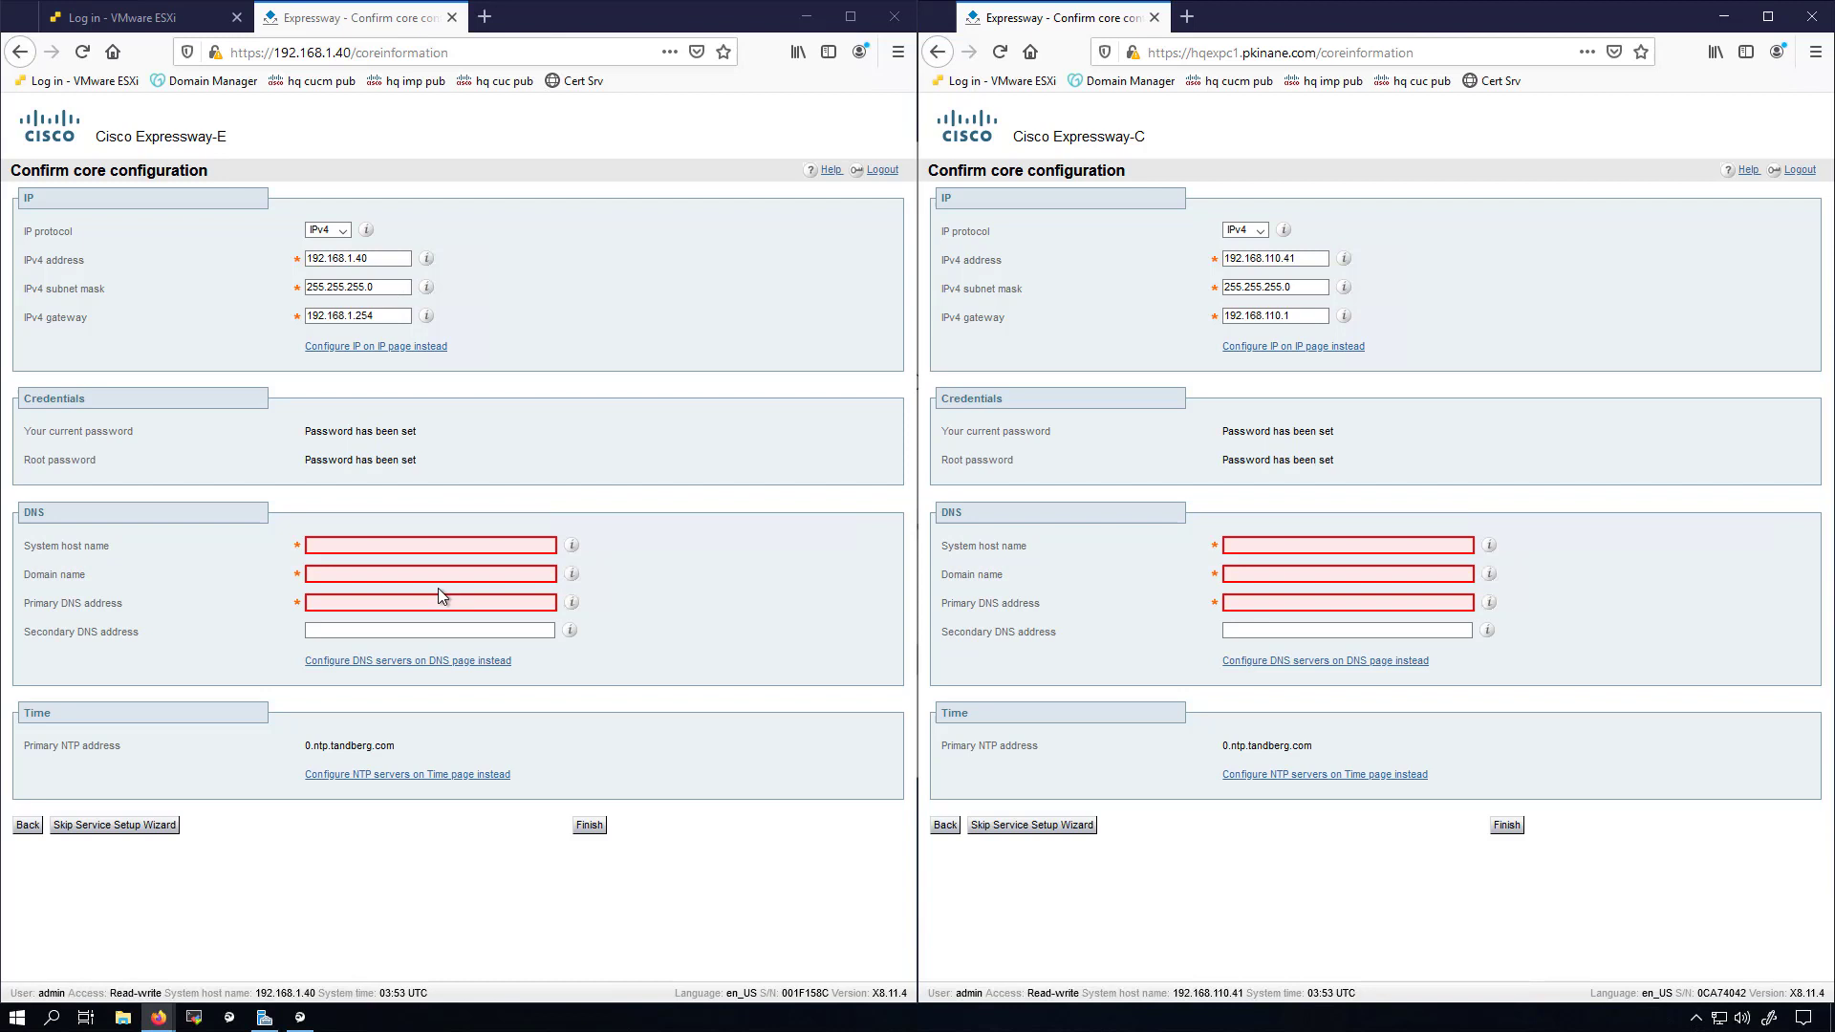
- Set the system host names: hqexpe1 on Expressway-E and a c1 variant on Expressway-C
click(410, 550)
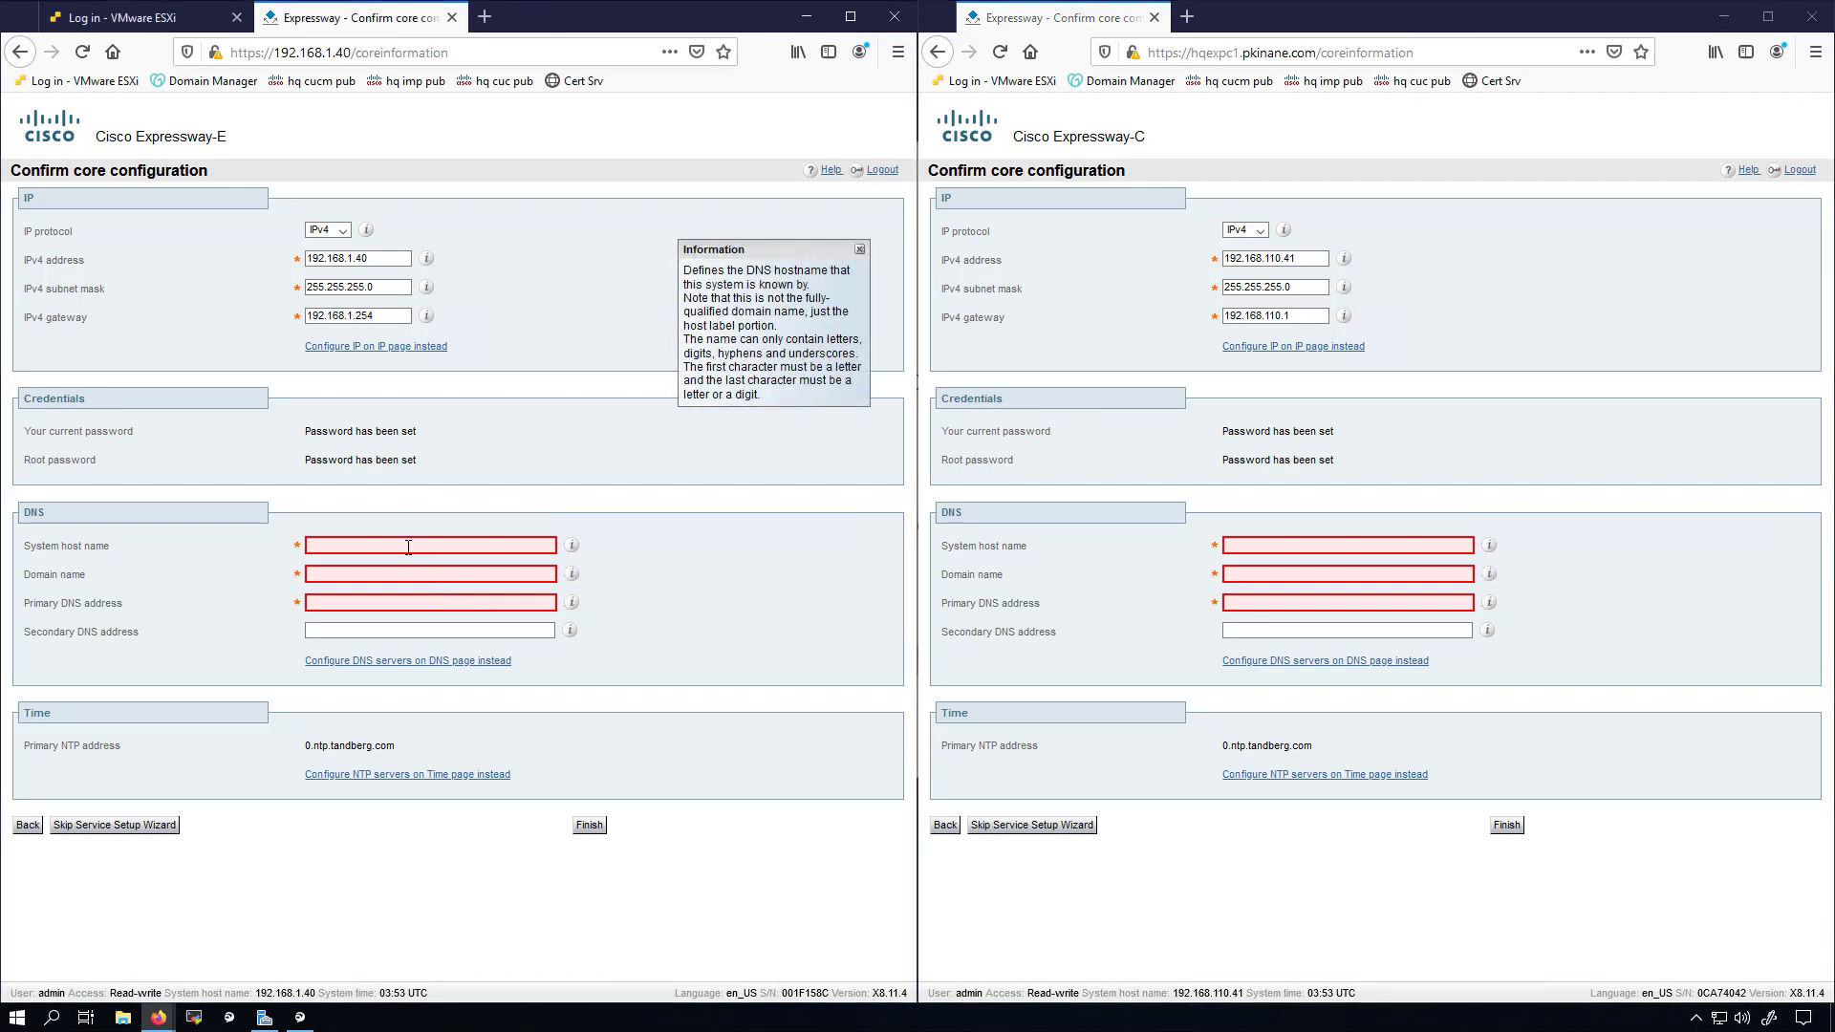
text(hq)
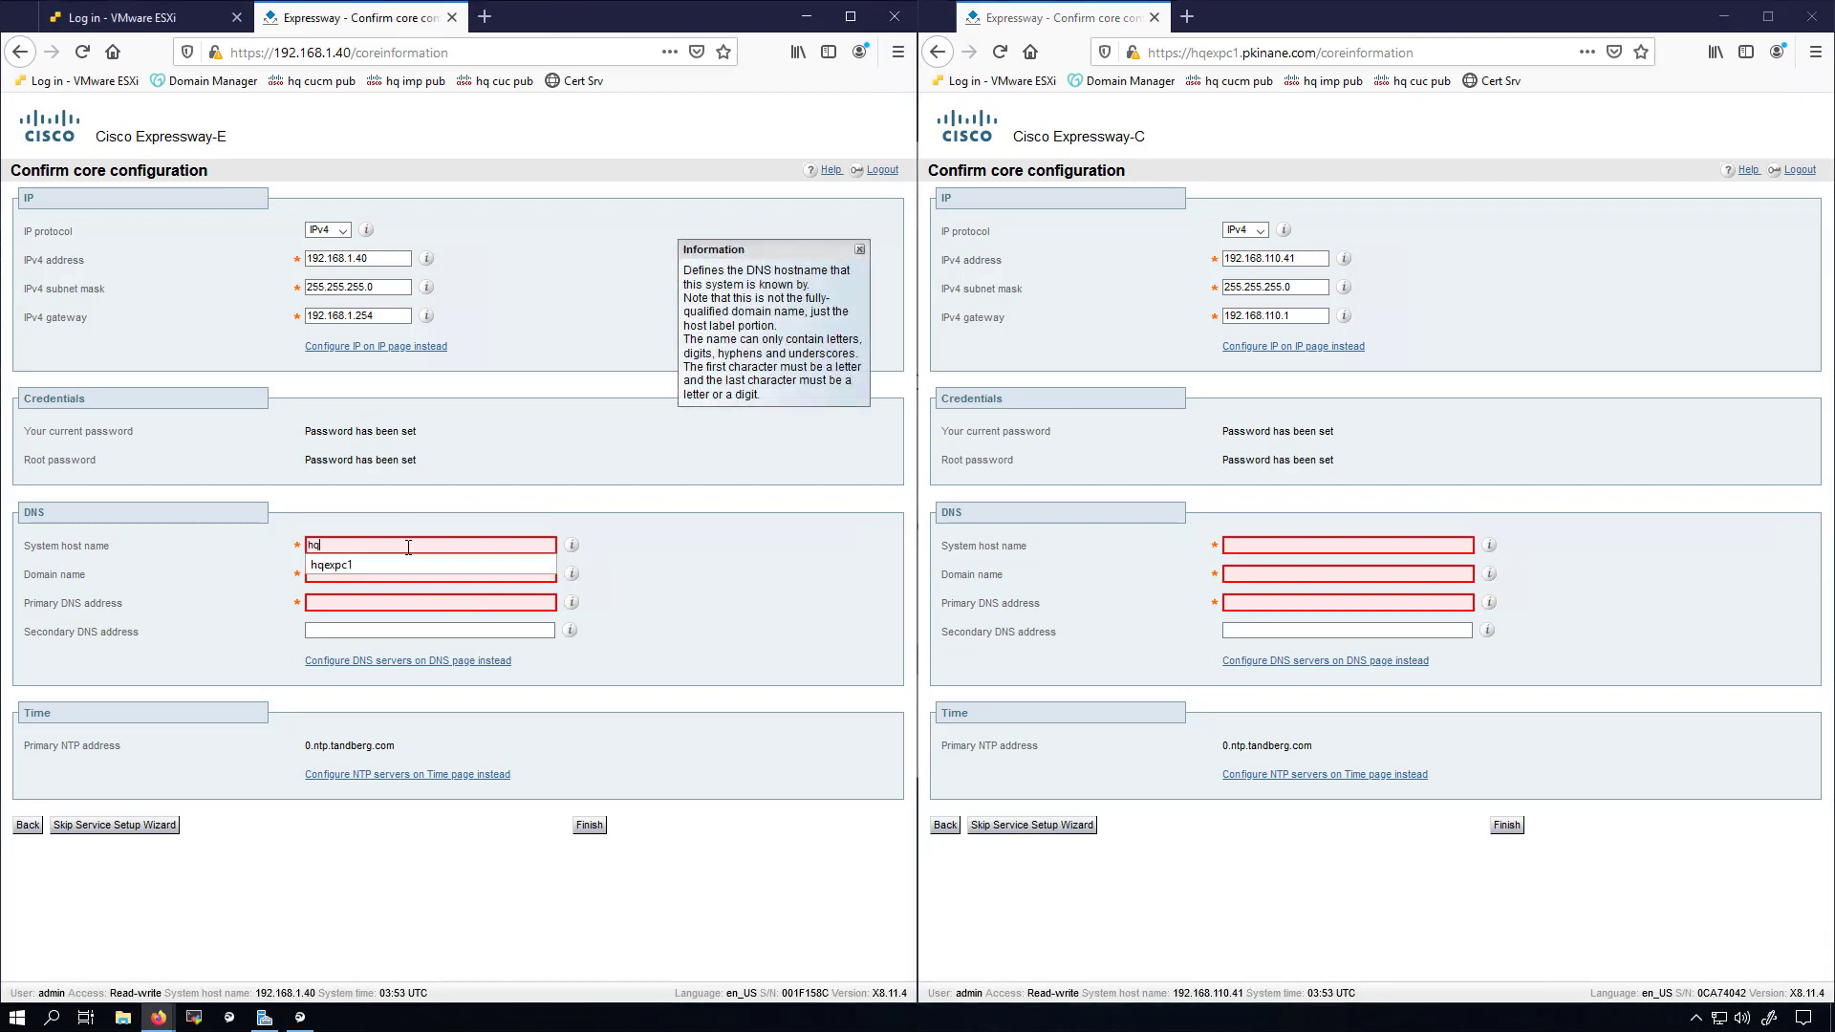
click(331, 565)
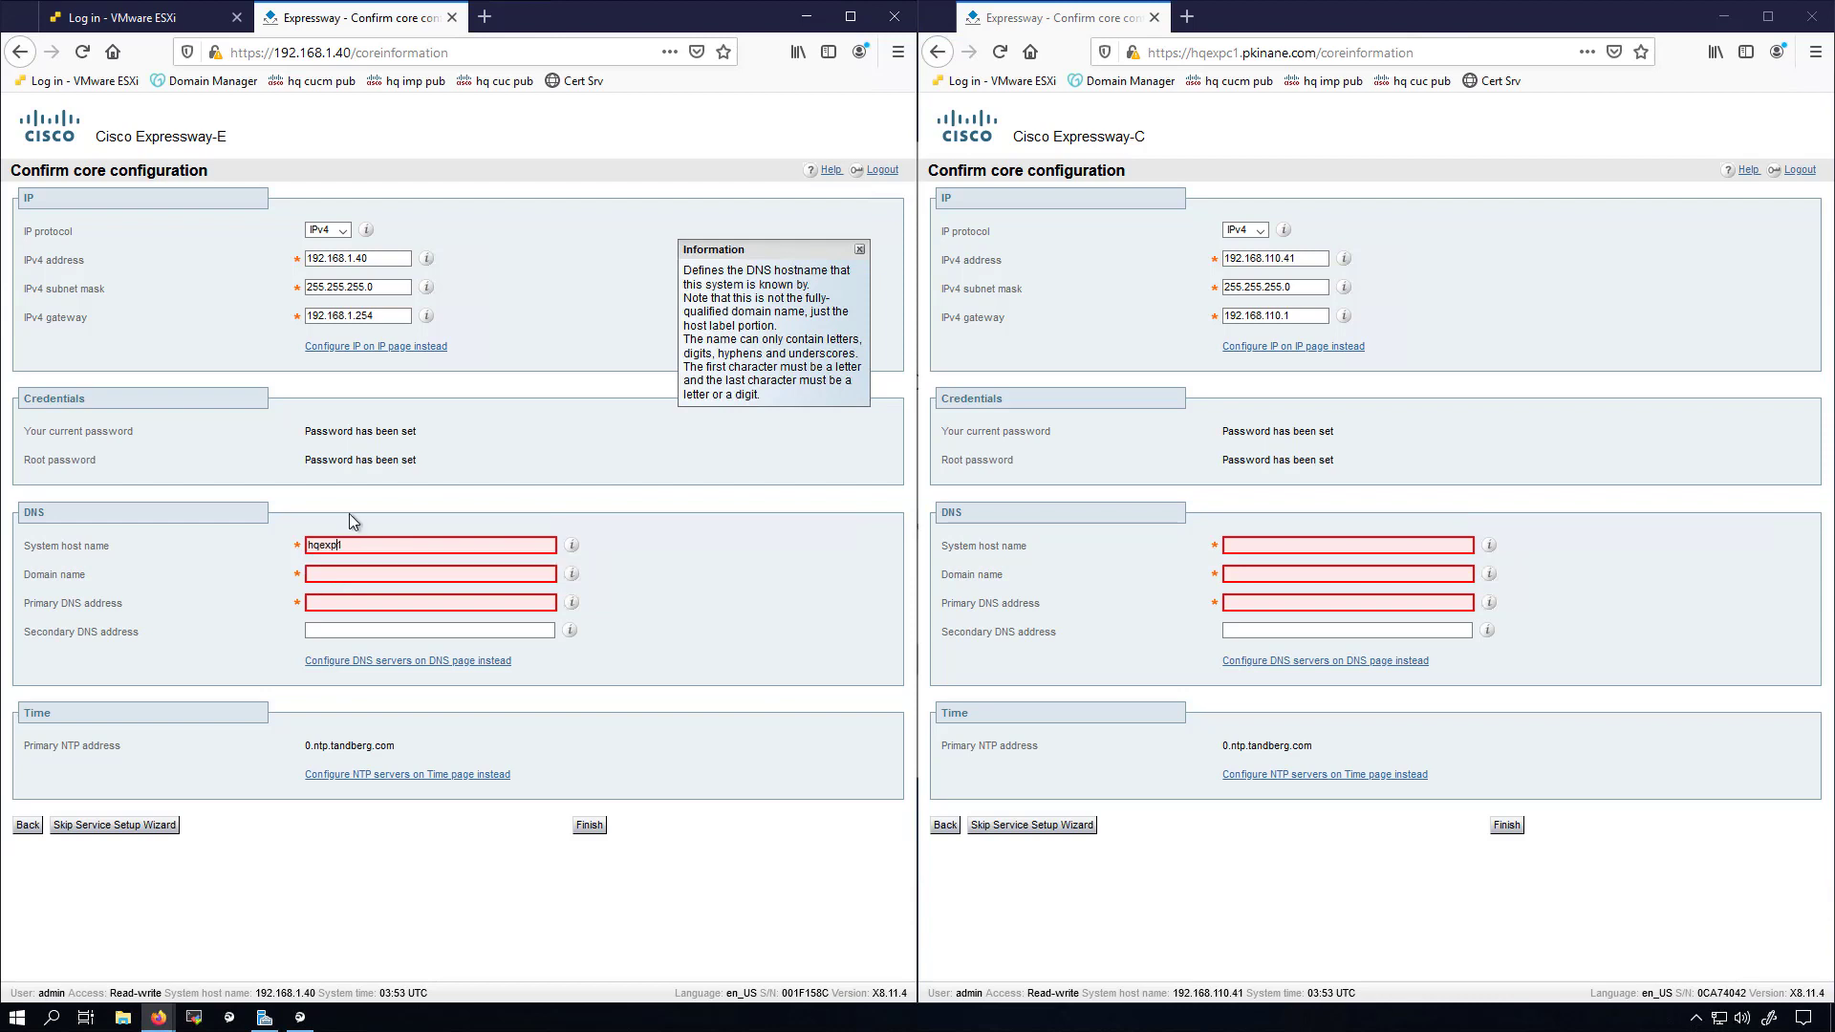
drag(350, 545, 265, 539)
key(ctrl+c)
click(1266, 544)
key(ctrl+v)
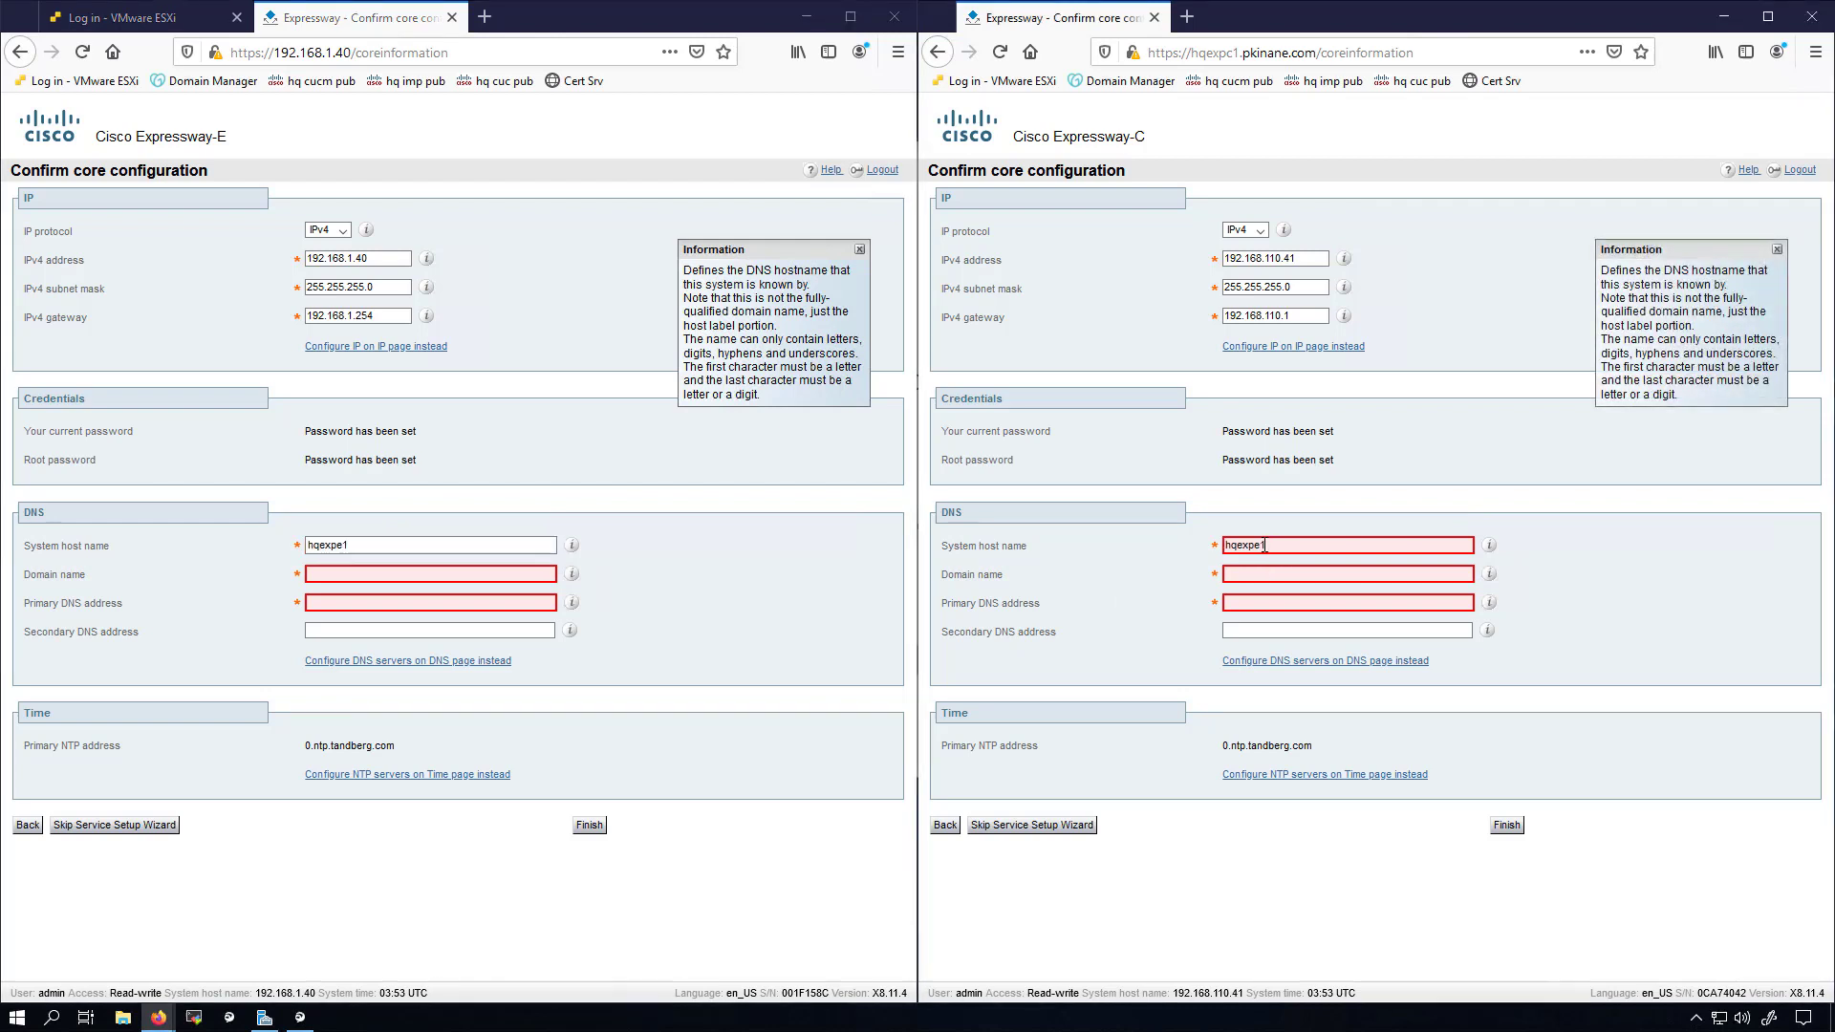
text(c1)
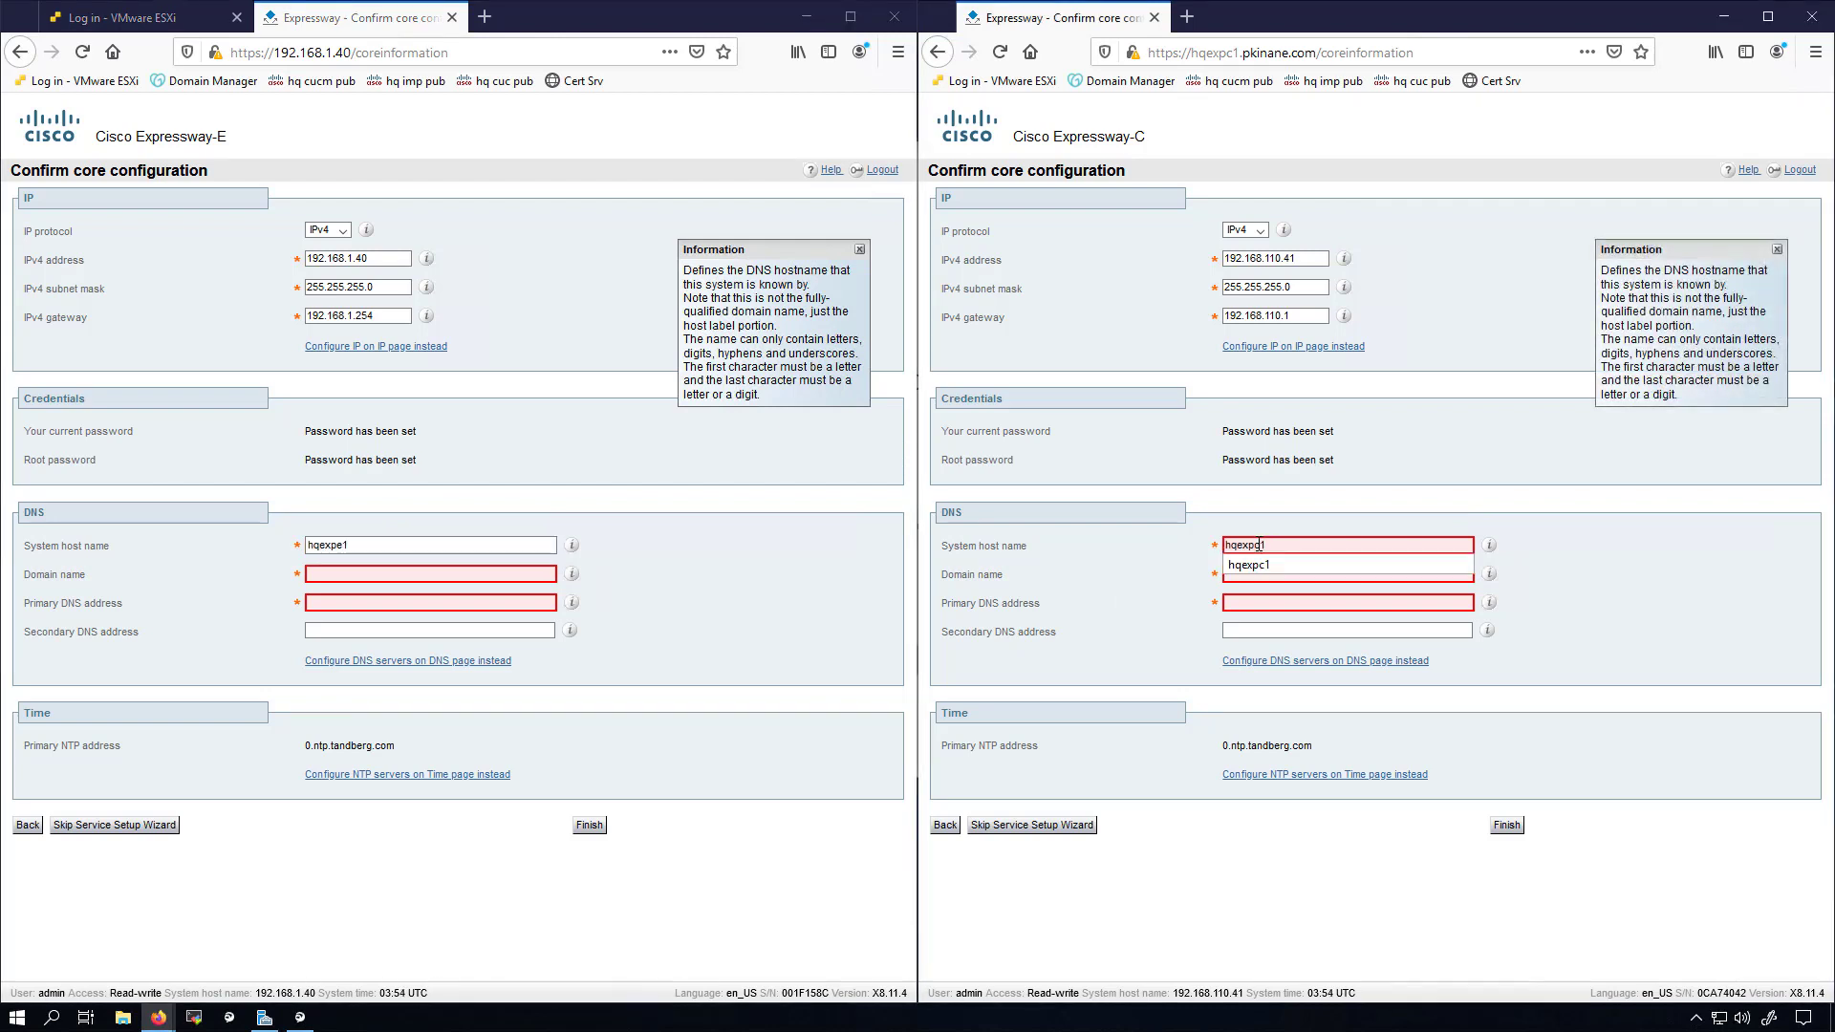
- Set the domain name to pkinane.com on both Expressways
click(326, 571)
click(326, 572)
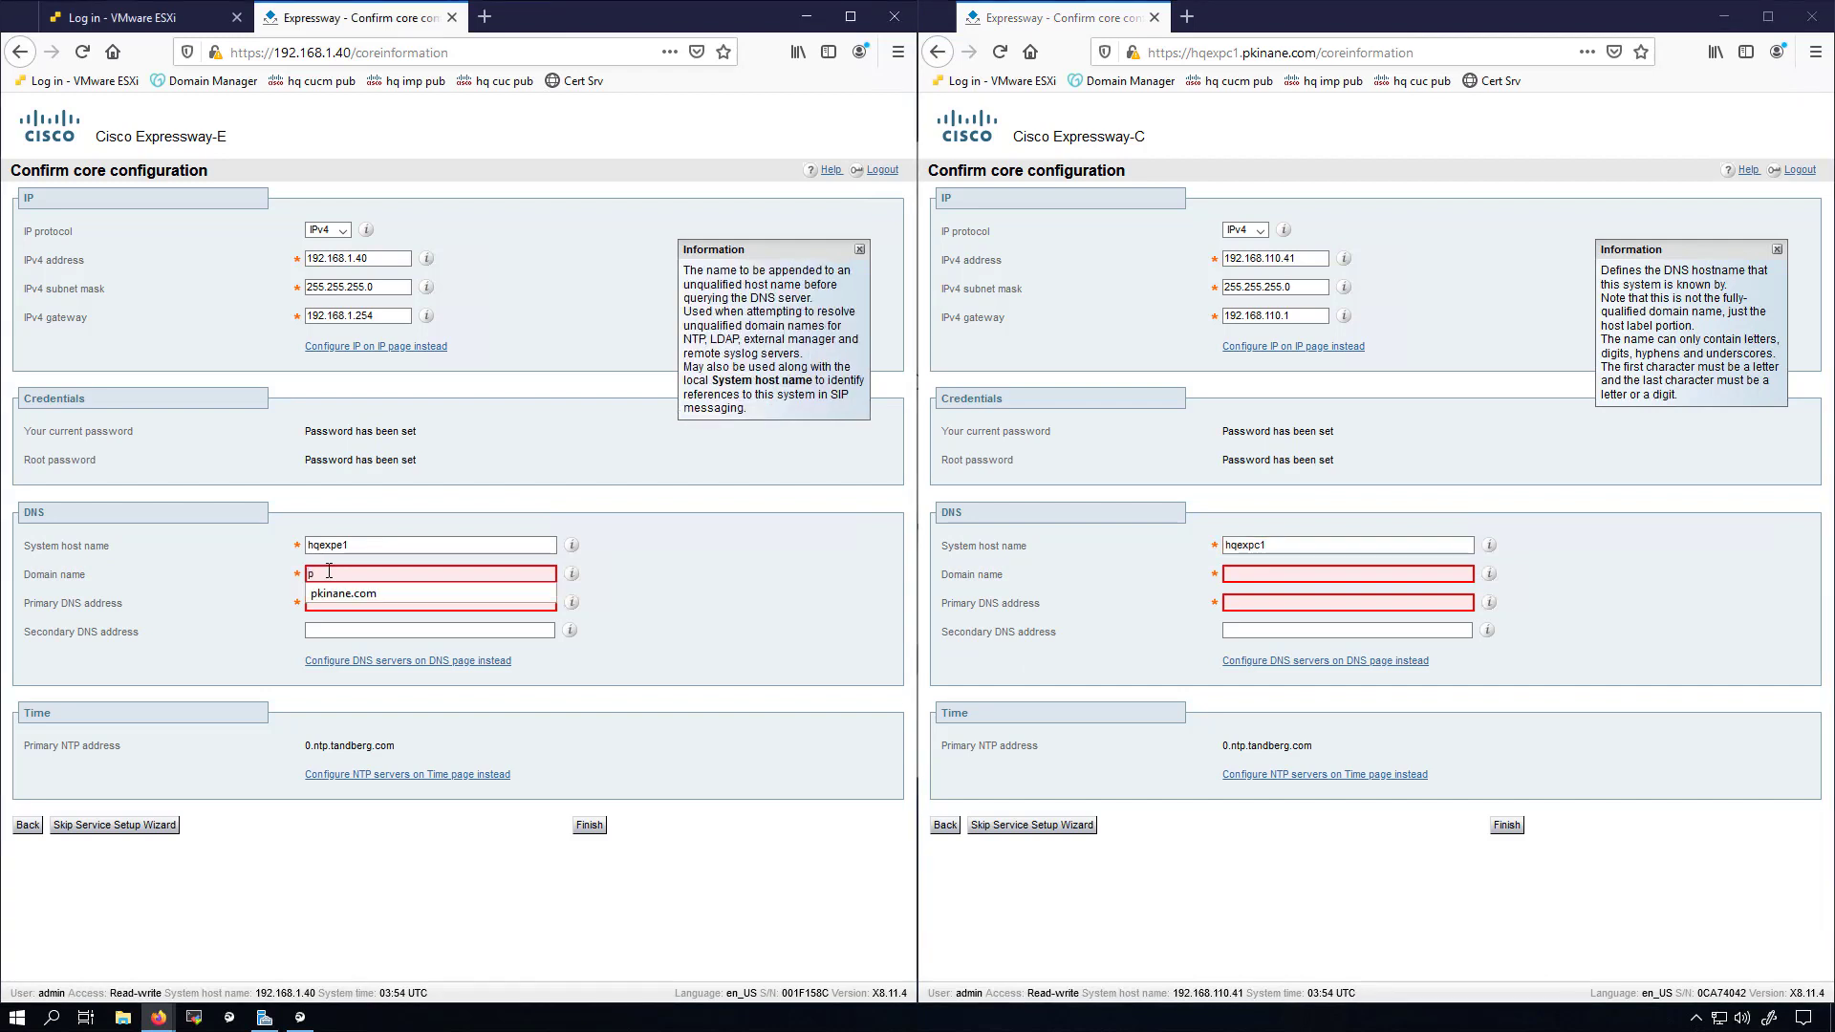
click(331, 593)
click(1237, 574)
click(1237, 578)
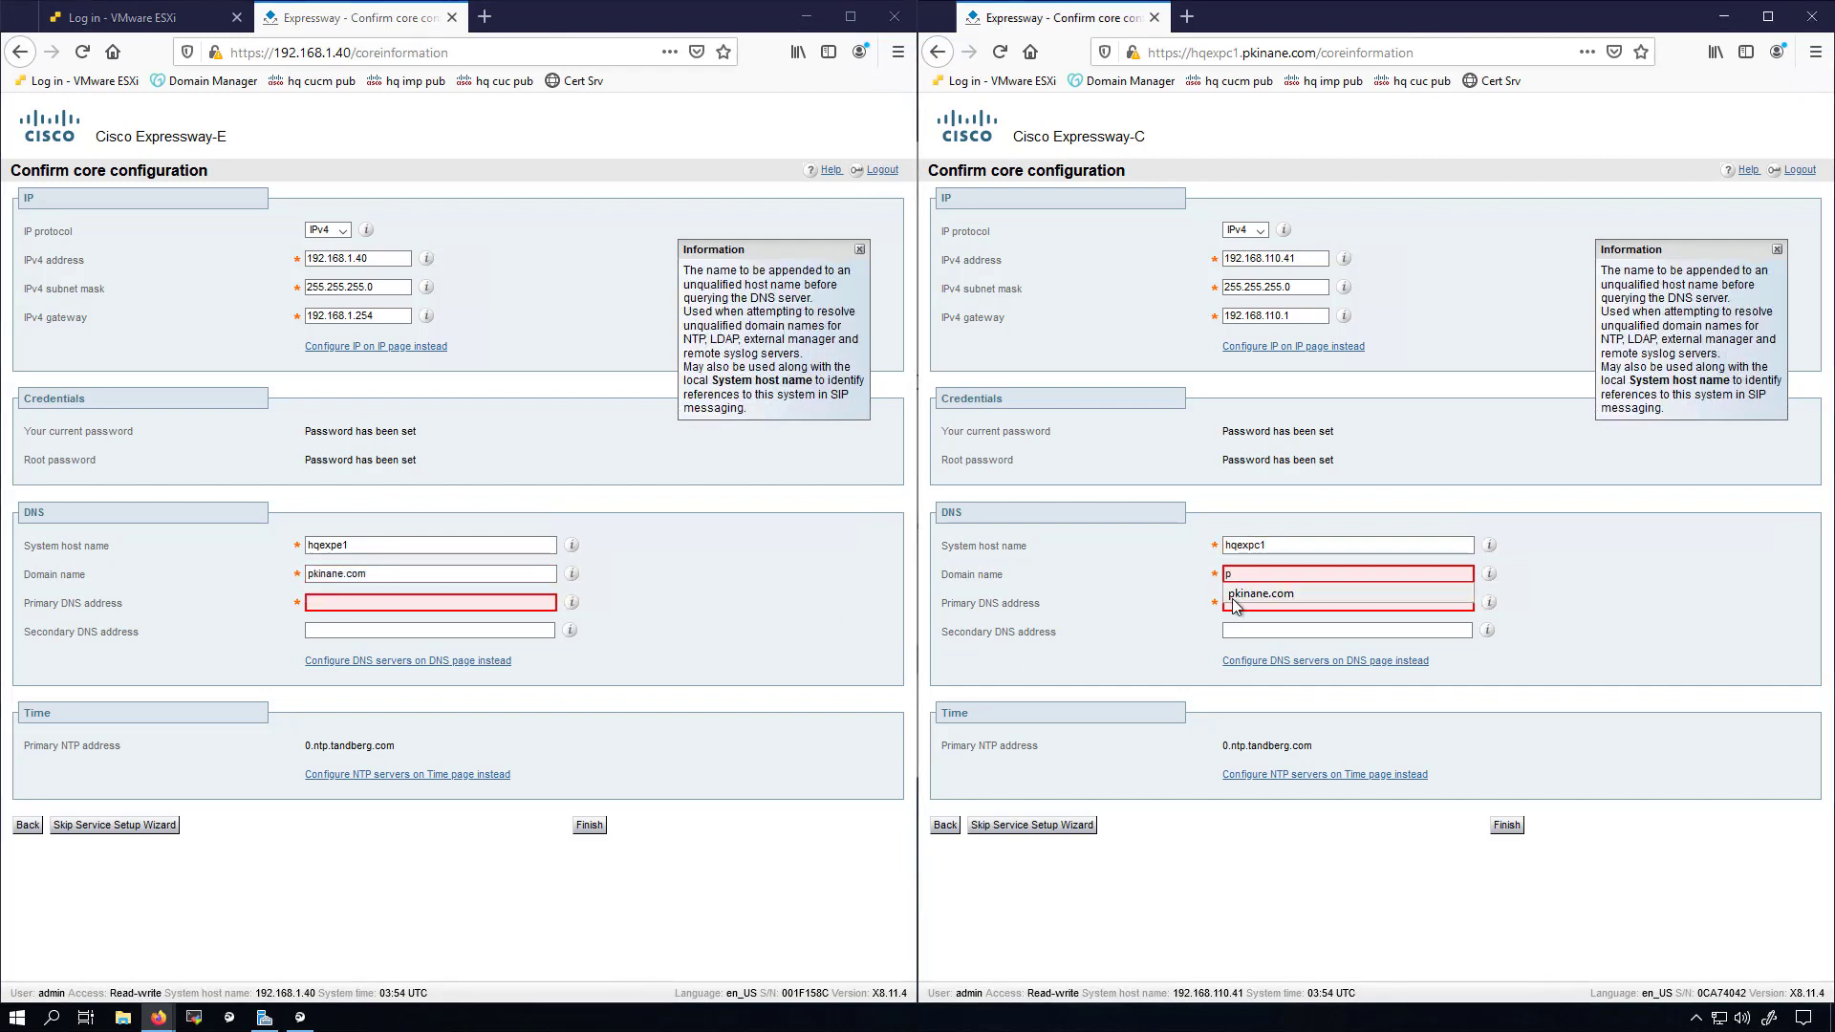
click(1242, 593)
- Enter primary DNS addresses, 192.168.110.10 on Expressway-C, and finish the Expressway-C wizard
click(369, 603)
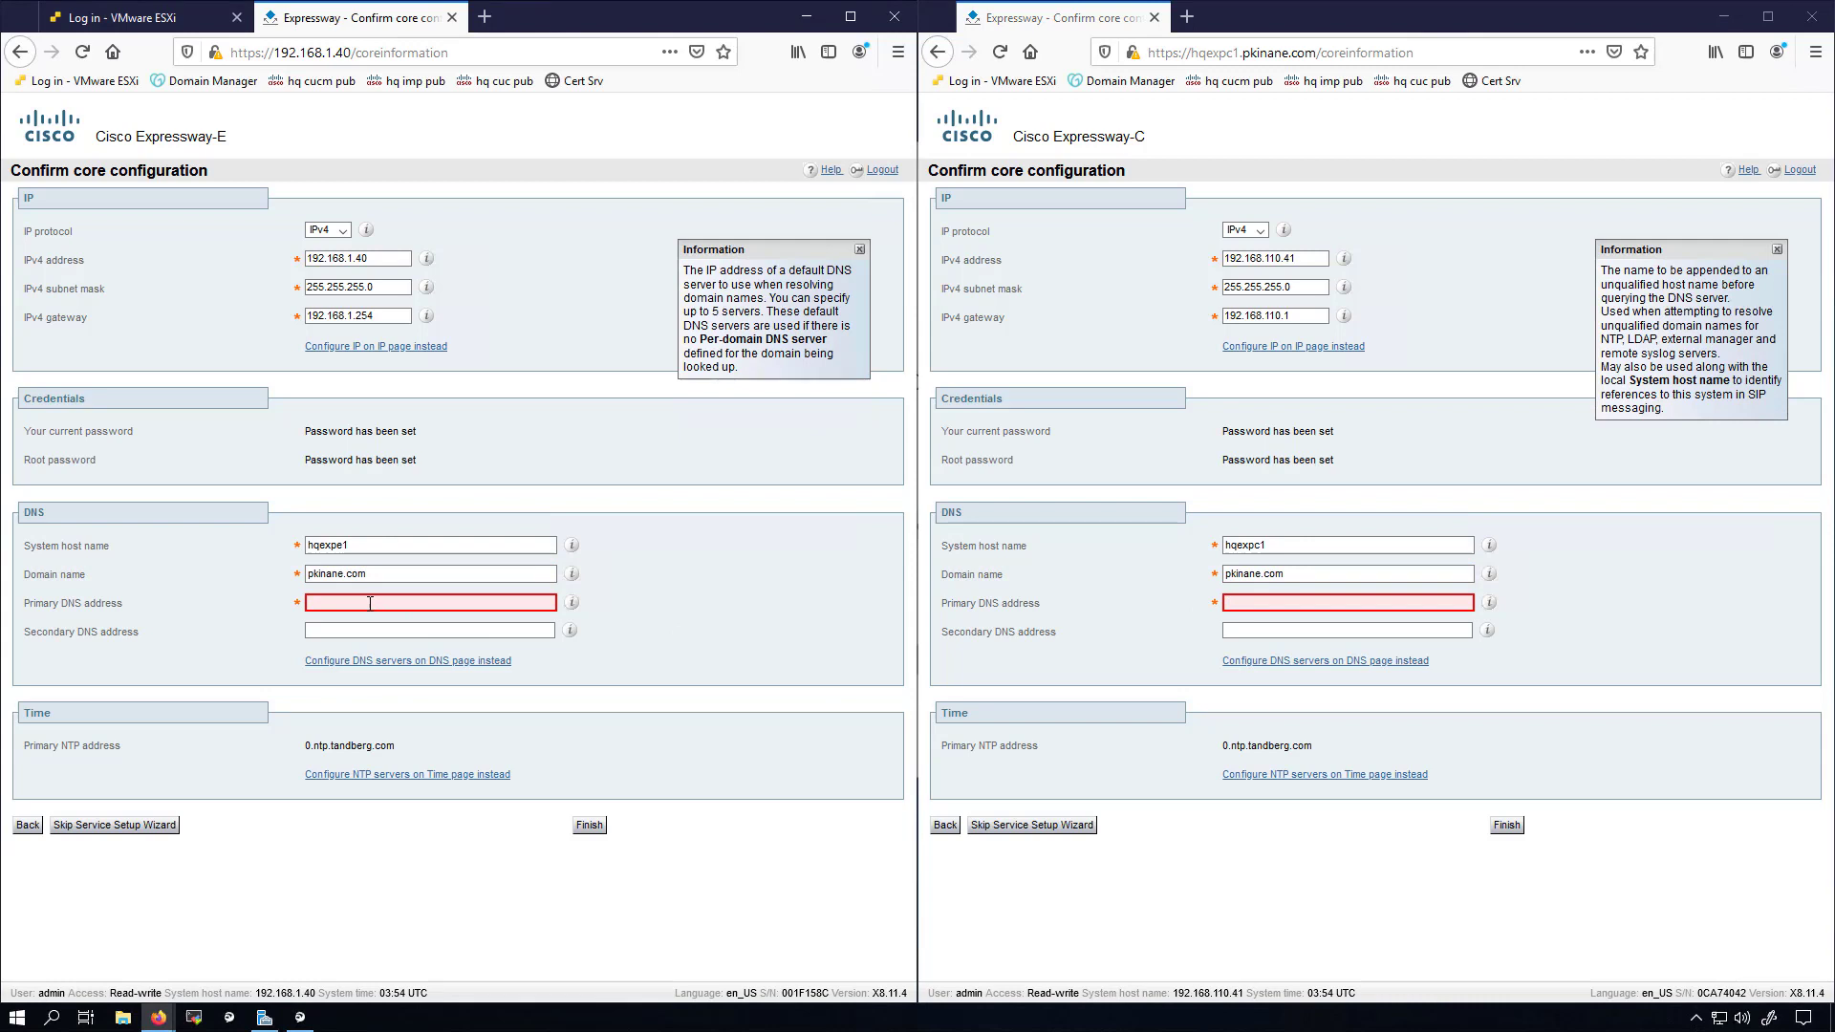
text(192.168.1.254)
click(1245, 603)
text(192.168.1.254)
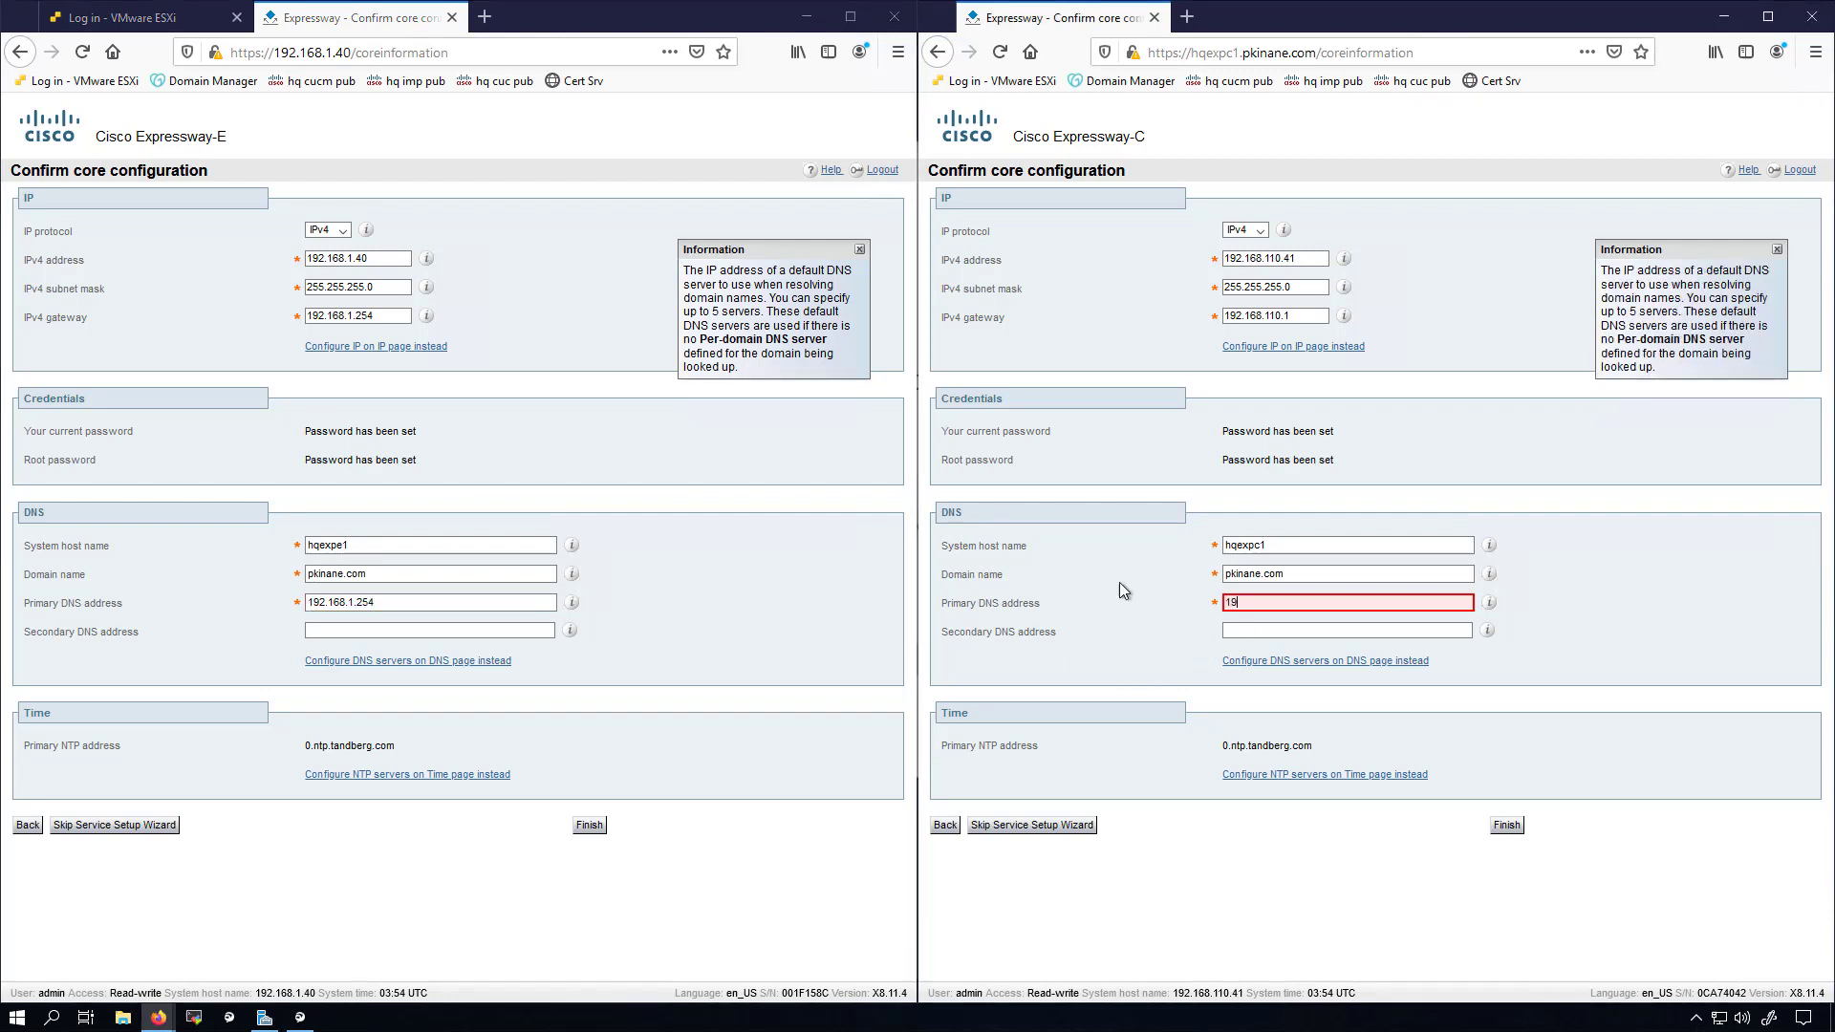
text(10.18)
click(1530, 663)
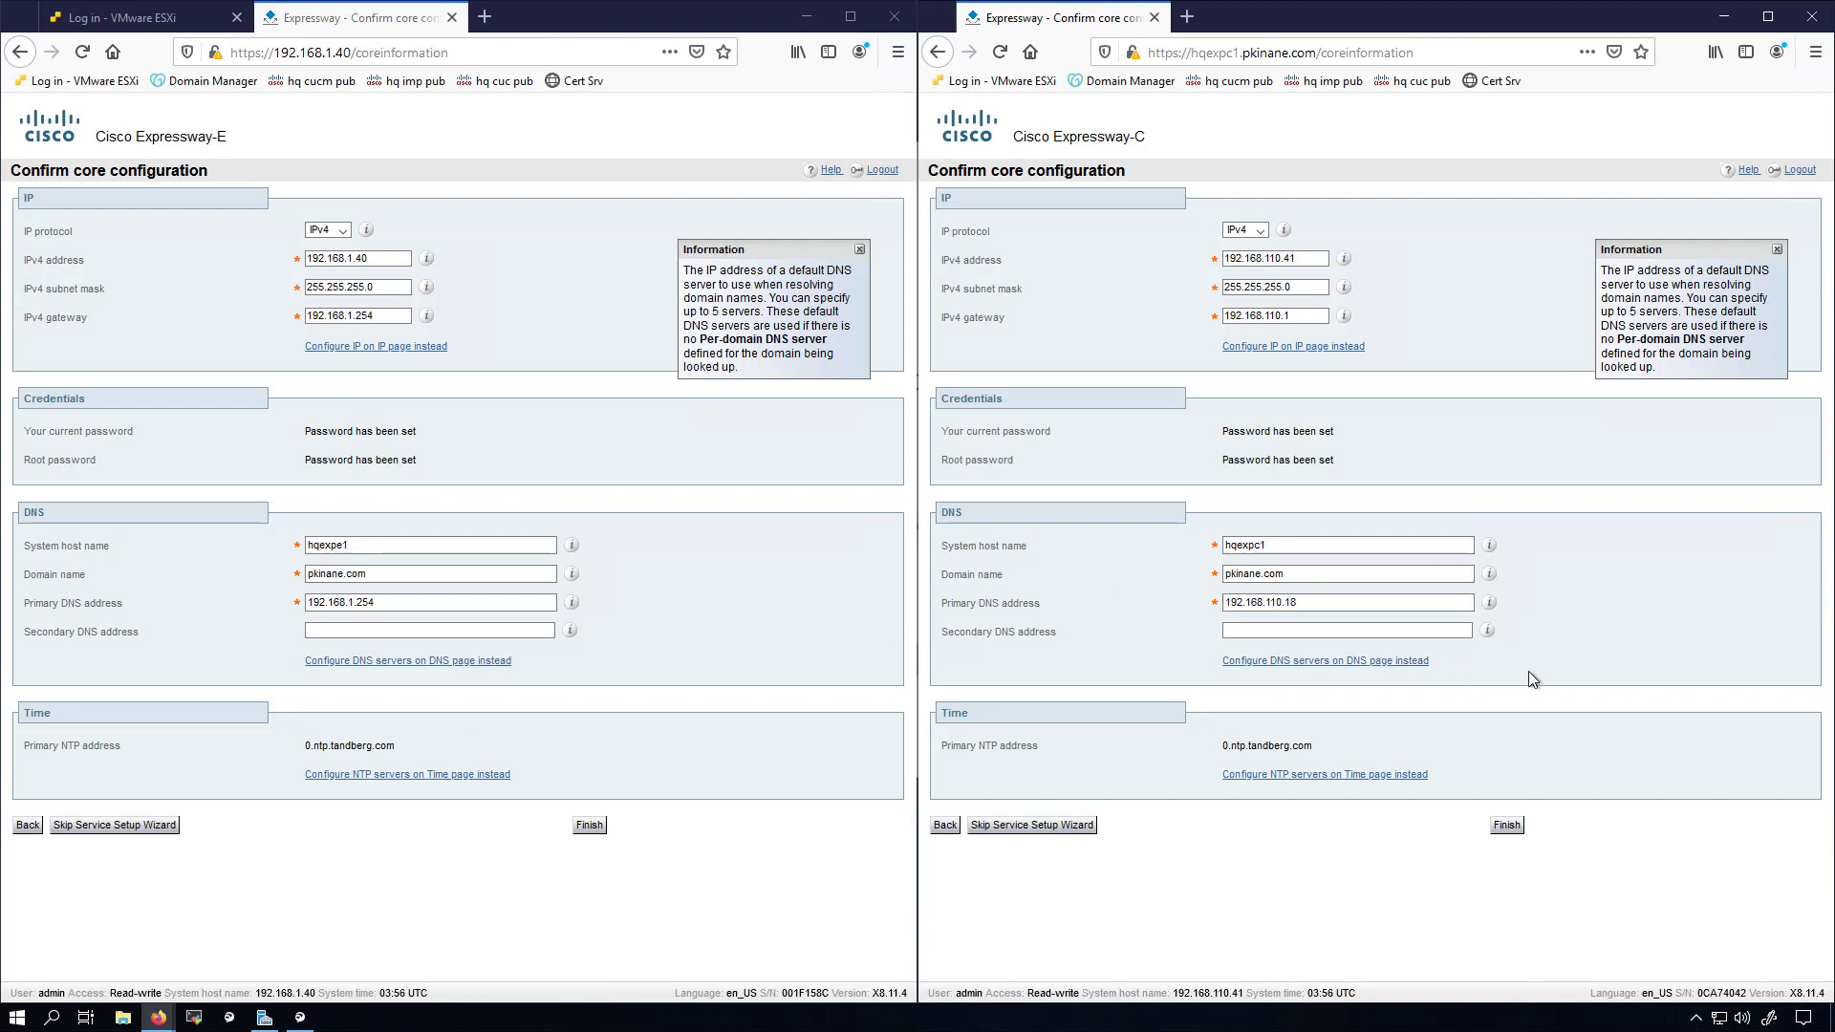
click(1505, 826)
- Confirm Expressway-C's restart, then finish Expressway-E's wizard and confirm its restart too
click(950, 340)
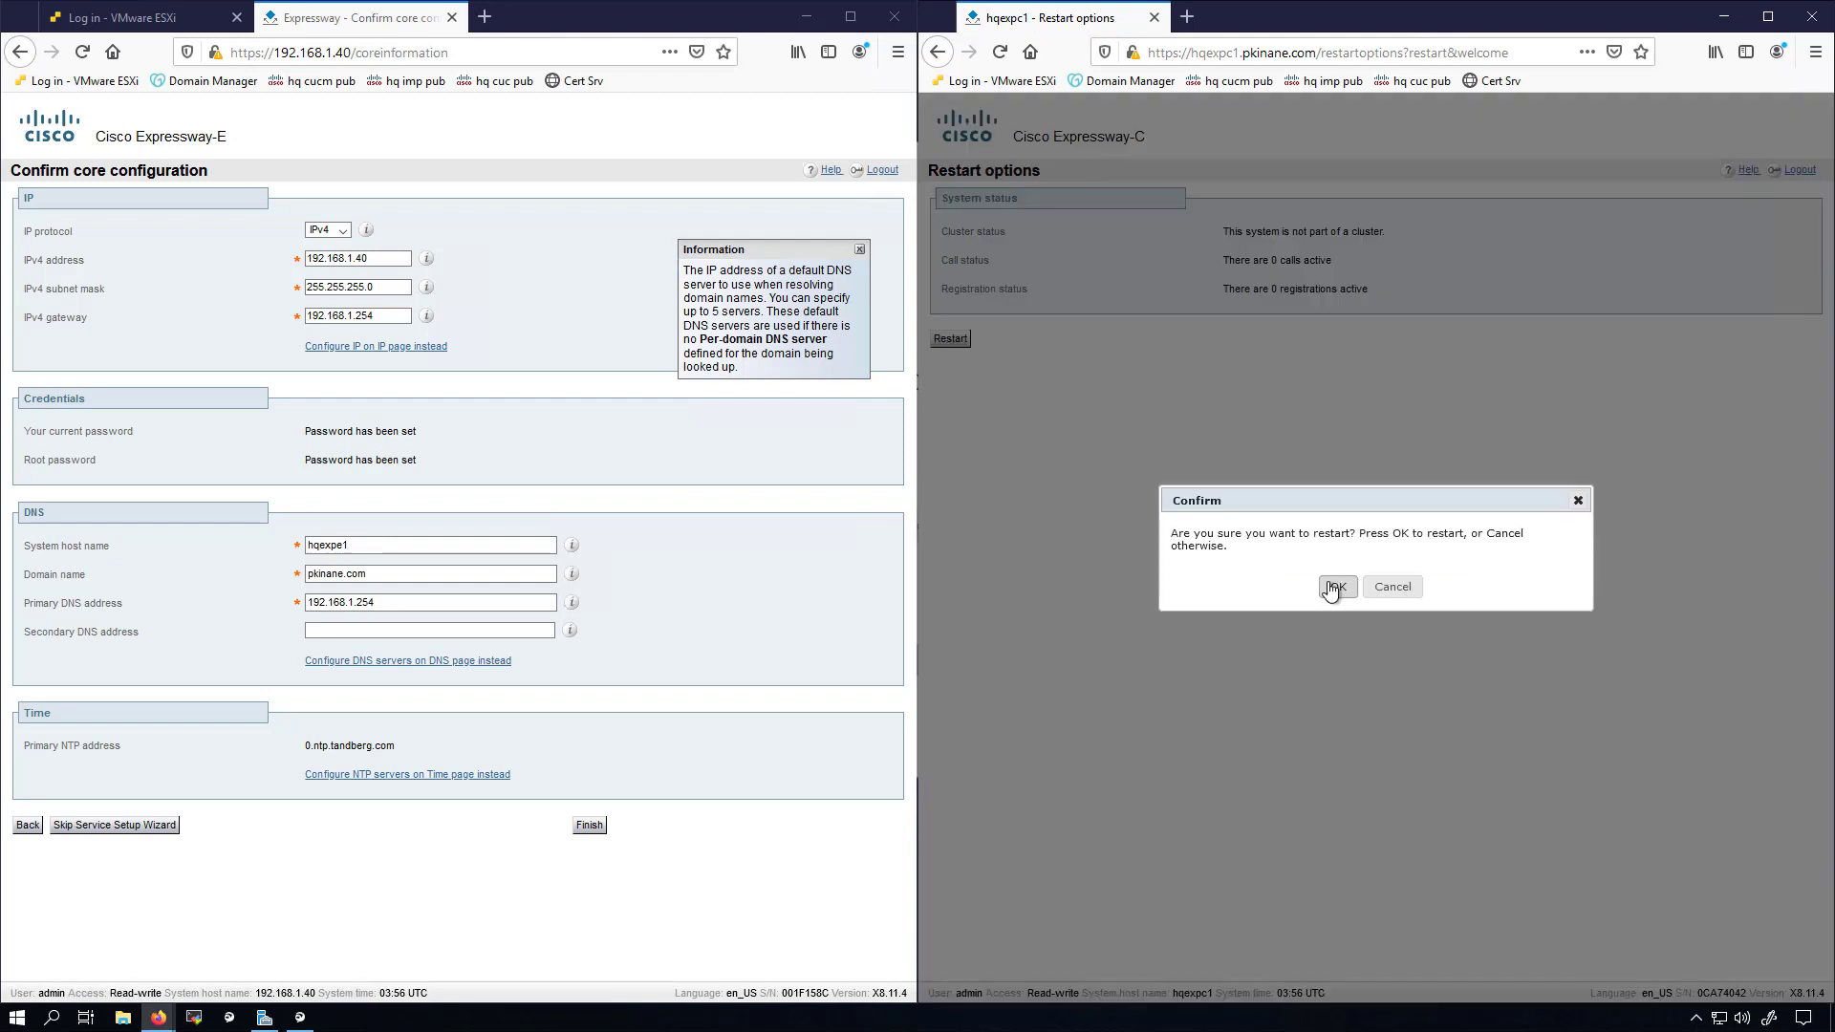
click(1338, 593)
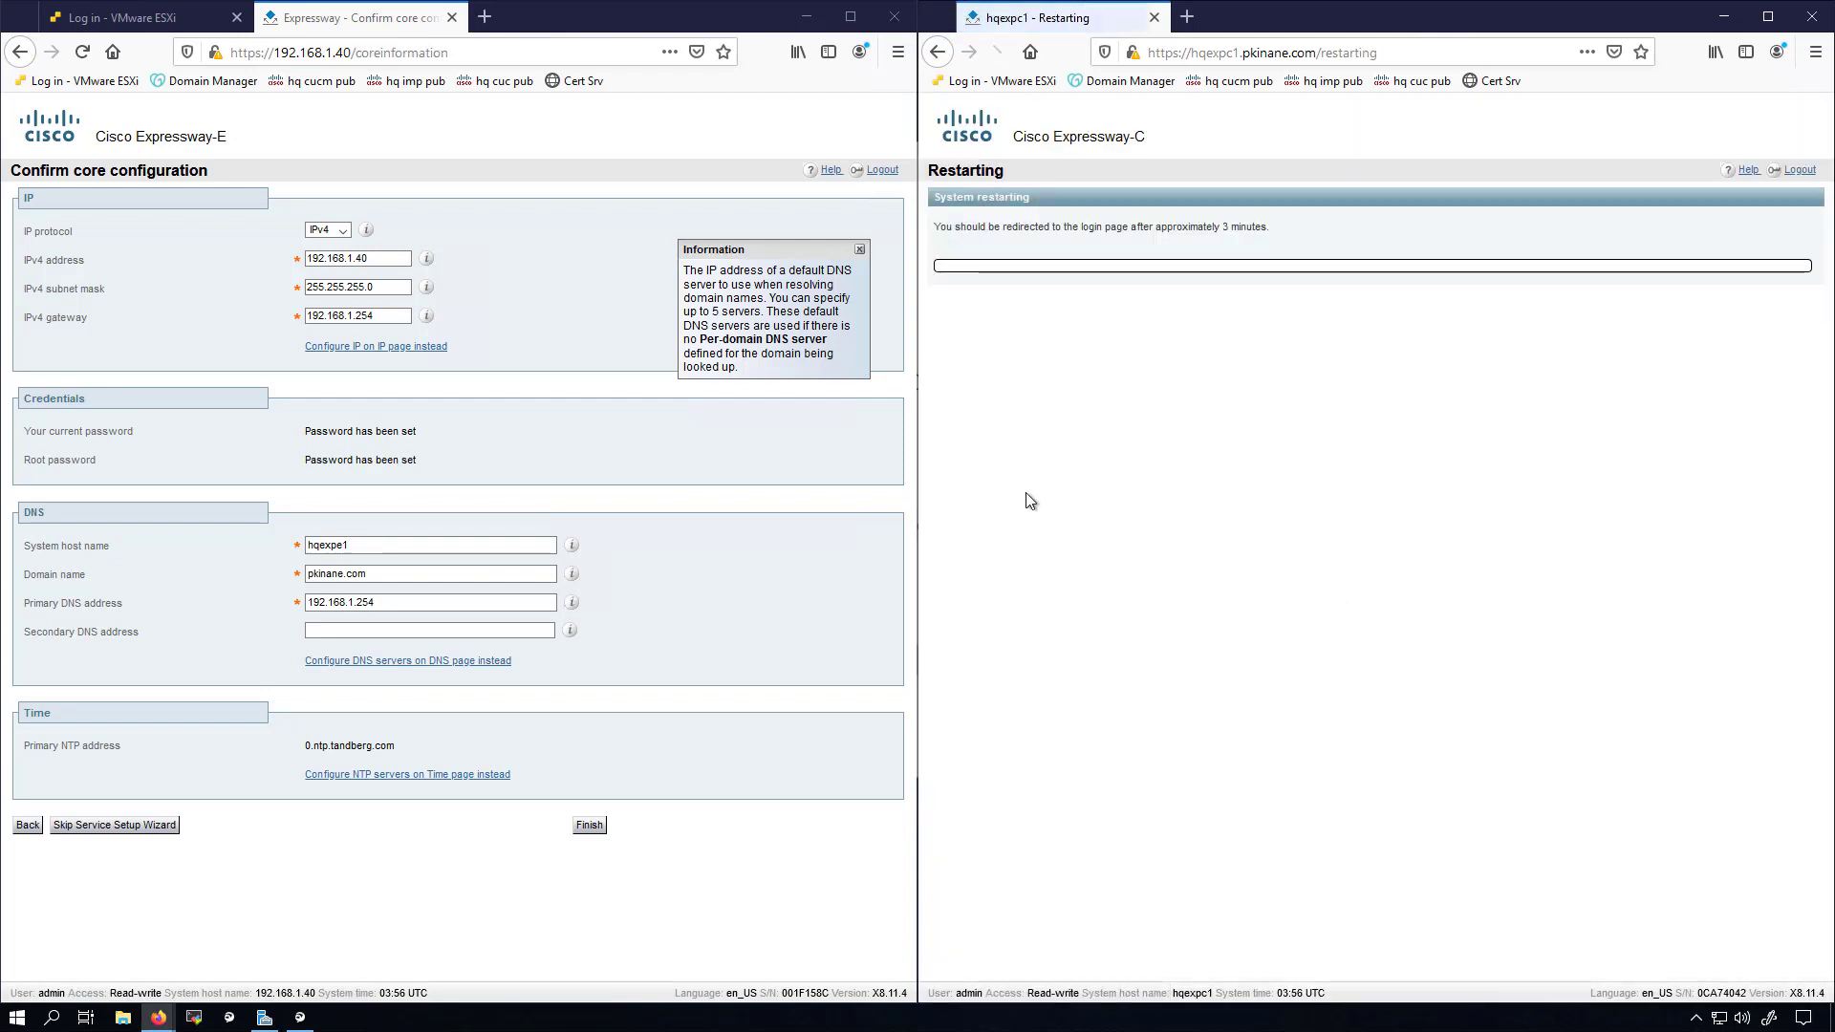
click(590, 825)
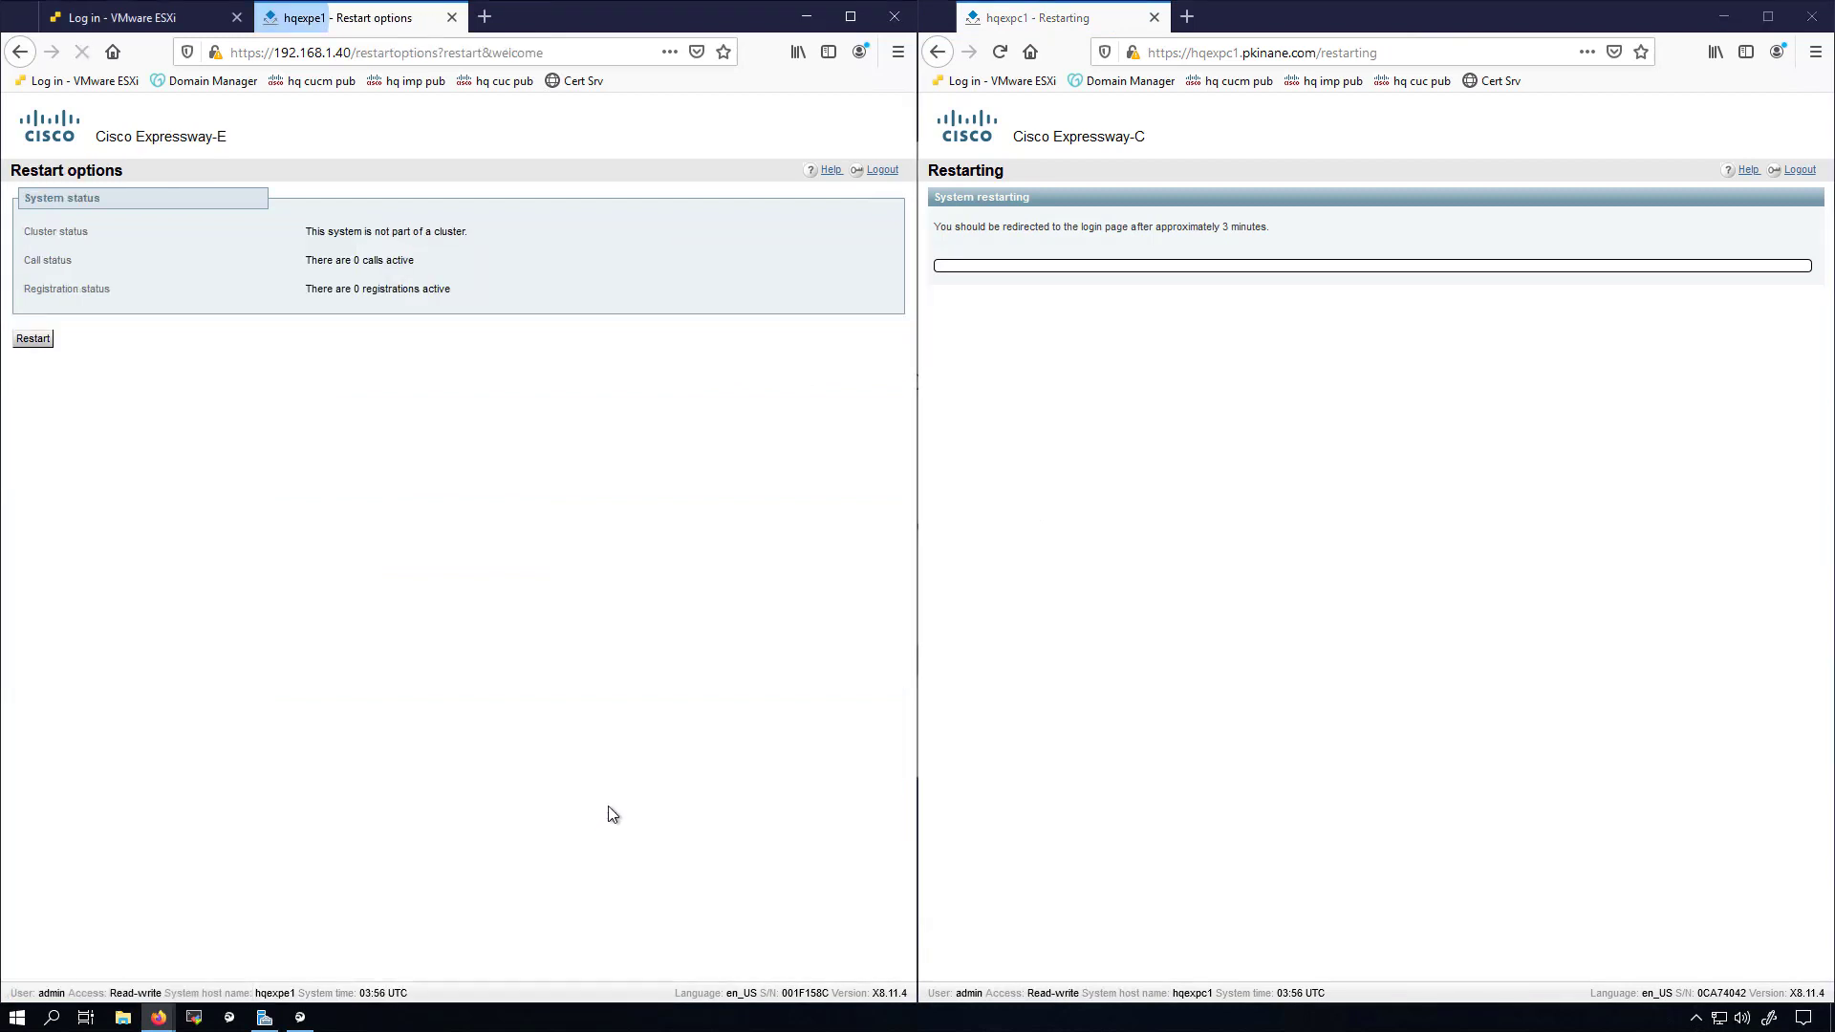
click(33, 339)
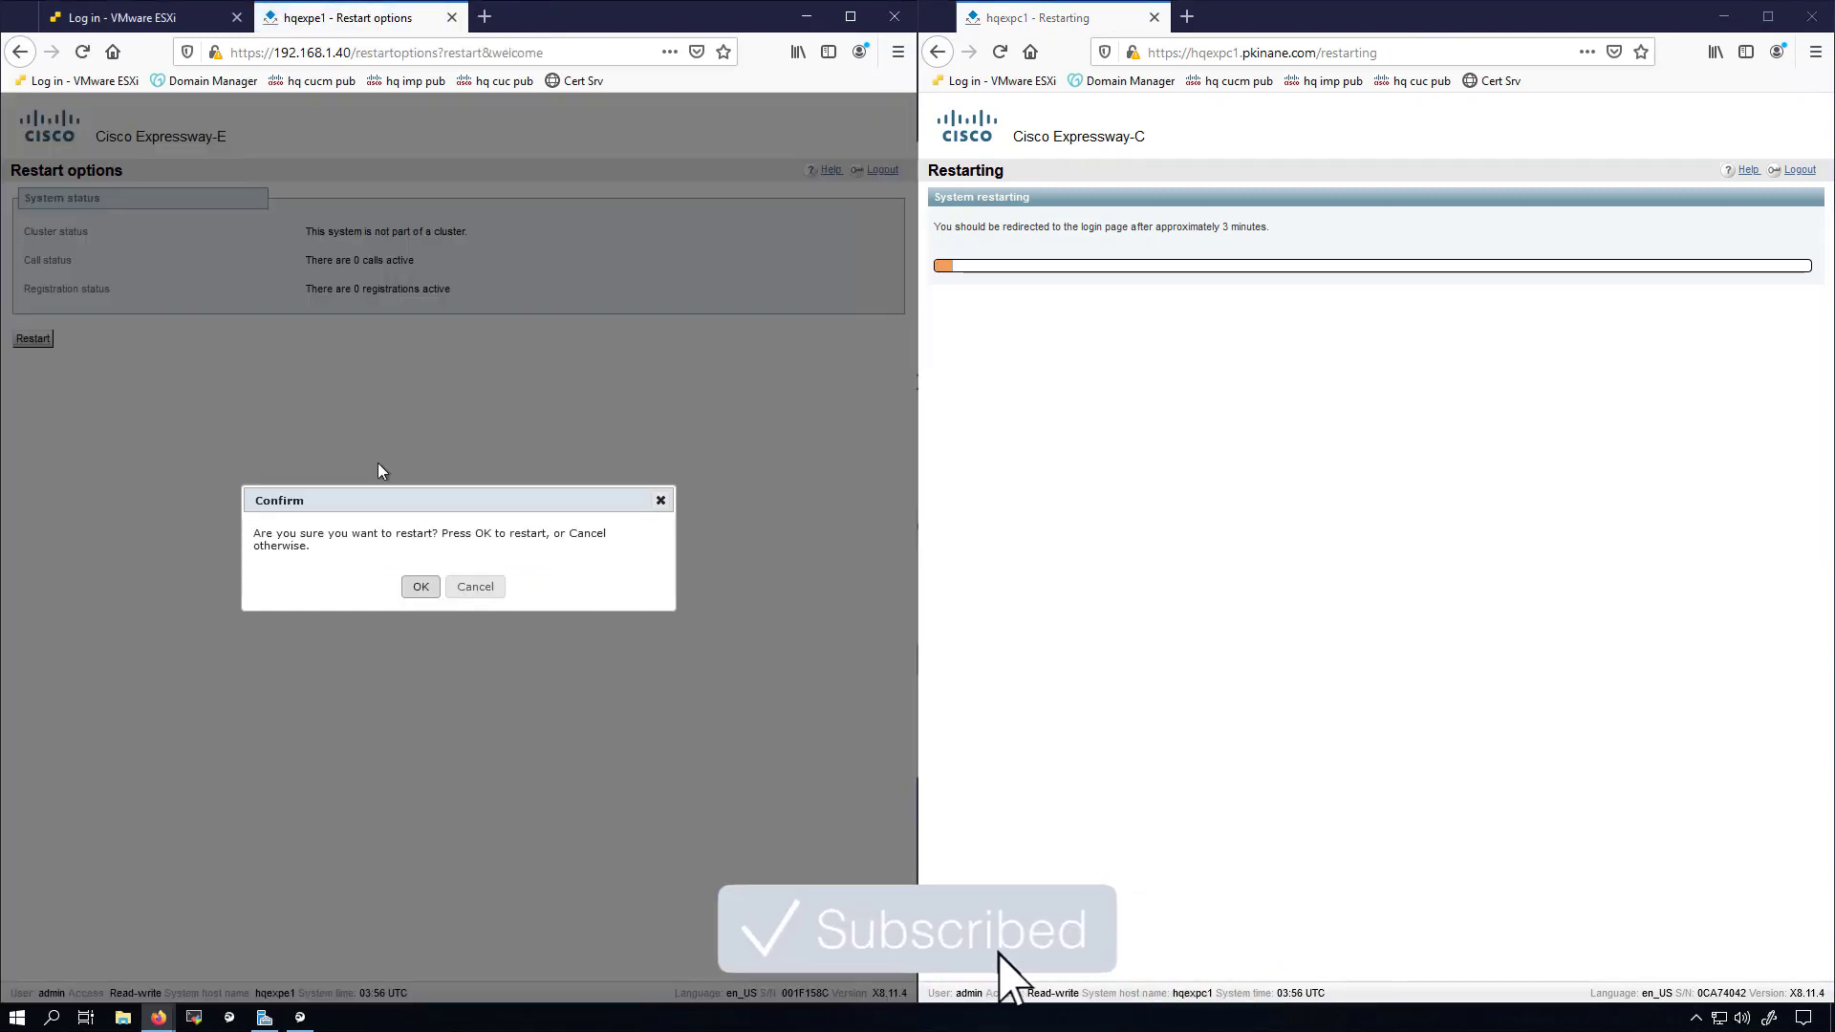
click(420, 587)
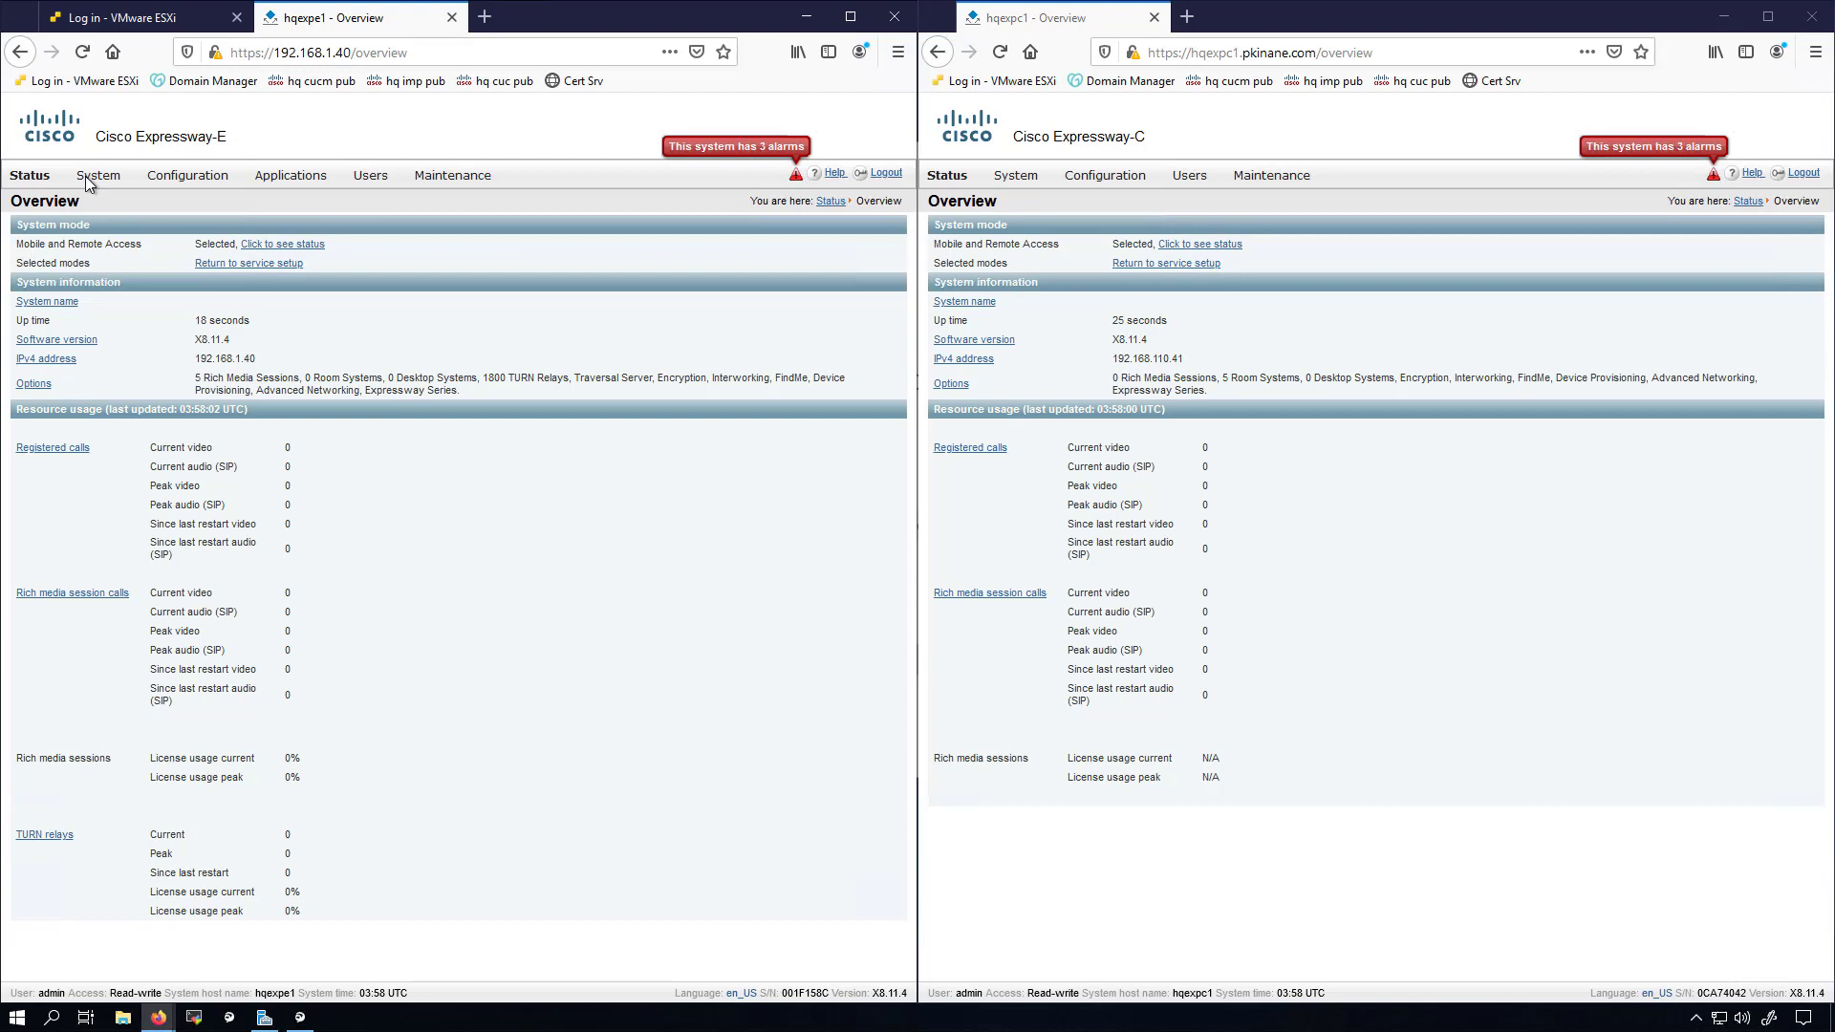
- Open the System > Time settings on both Expressway-E and Expressway-C
mouse_move(98, 176)
click(101, 276)
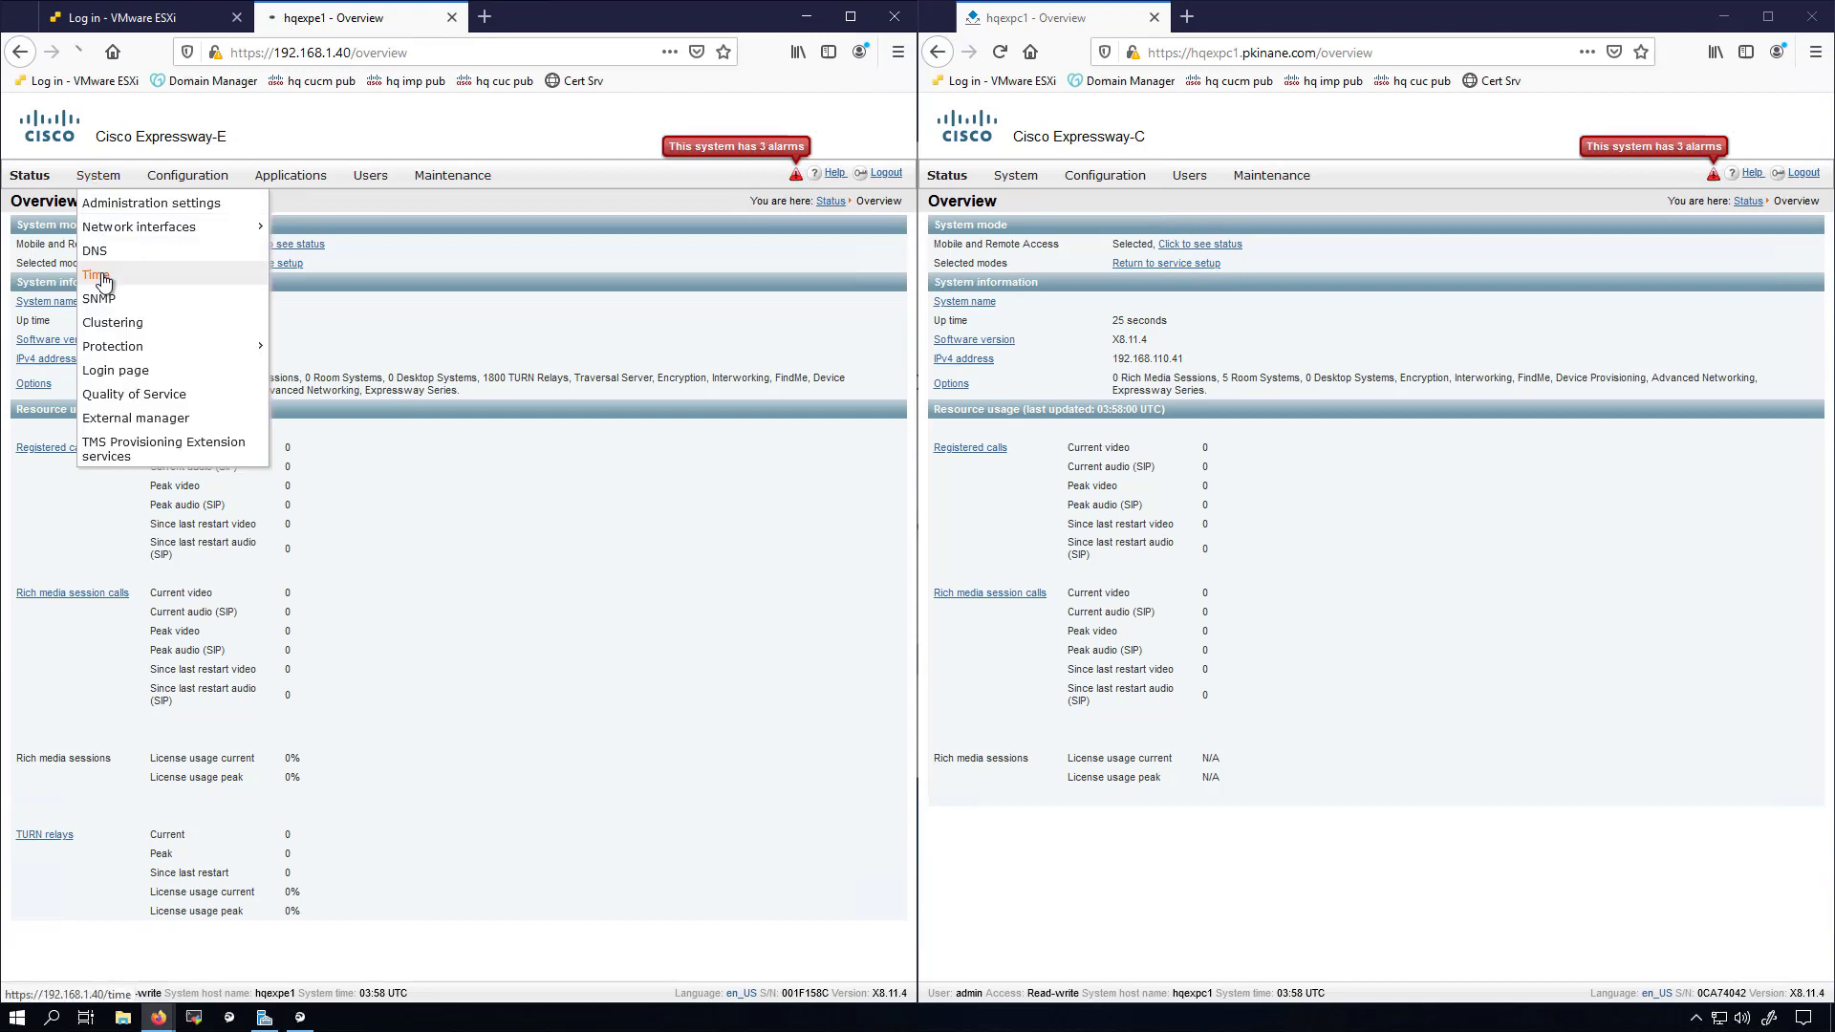
mouse_move(1015, 175)
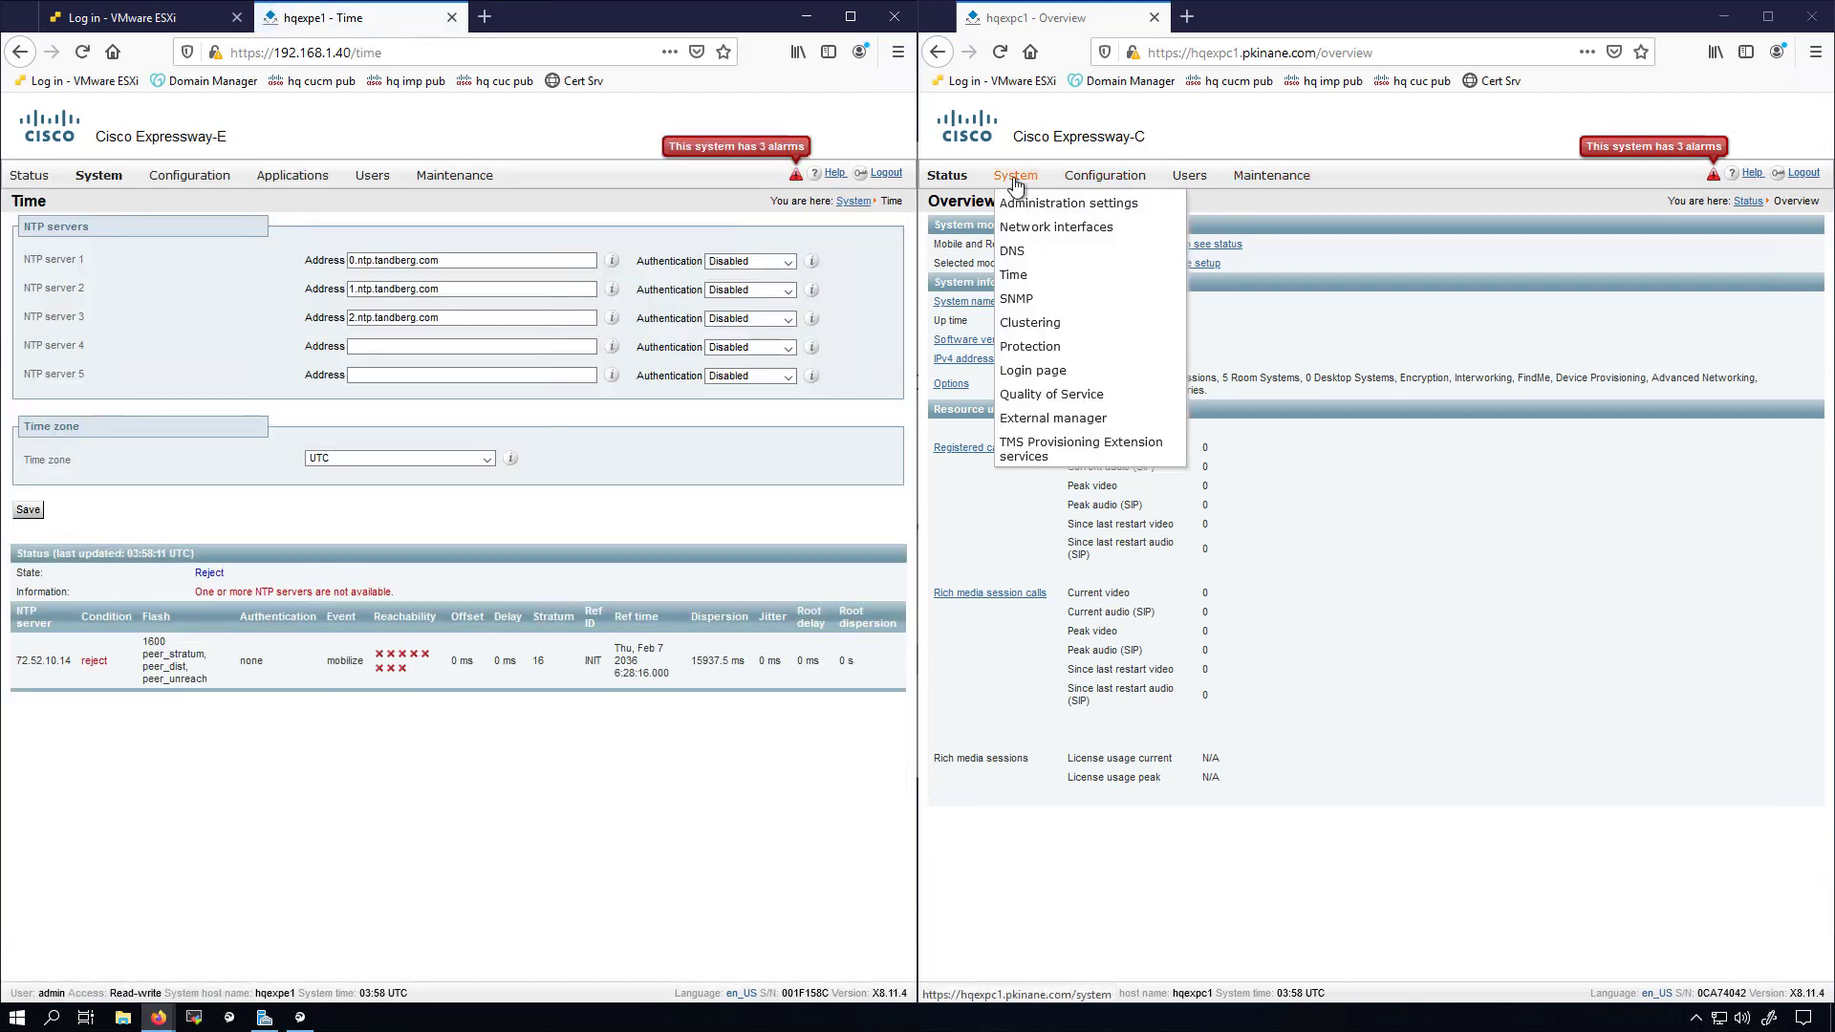
click(1031, 277)
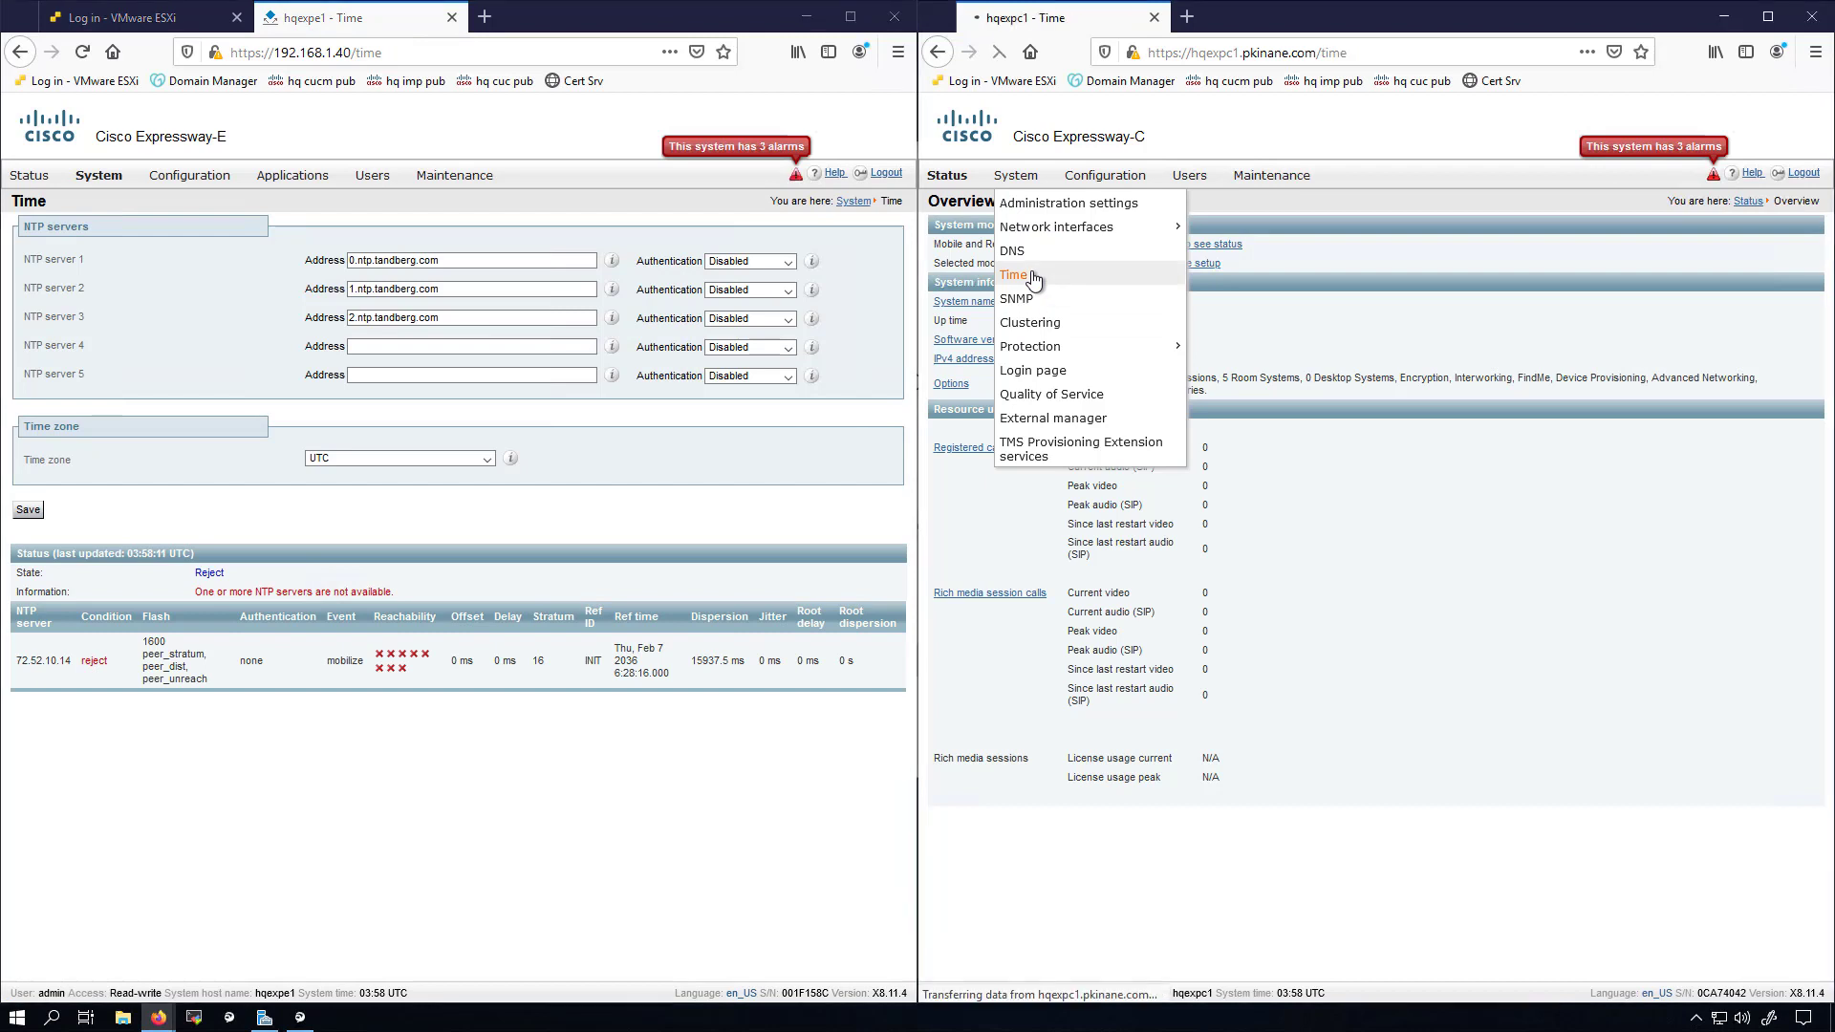
- On Expressway-C, clear all NTP servers, set server 1 to 192.168.110.1, time zone US/Eastern, and save
drag(1388, 318, 1068, 308)
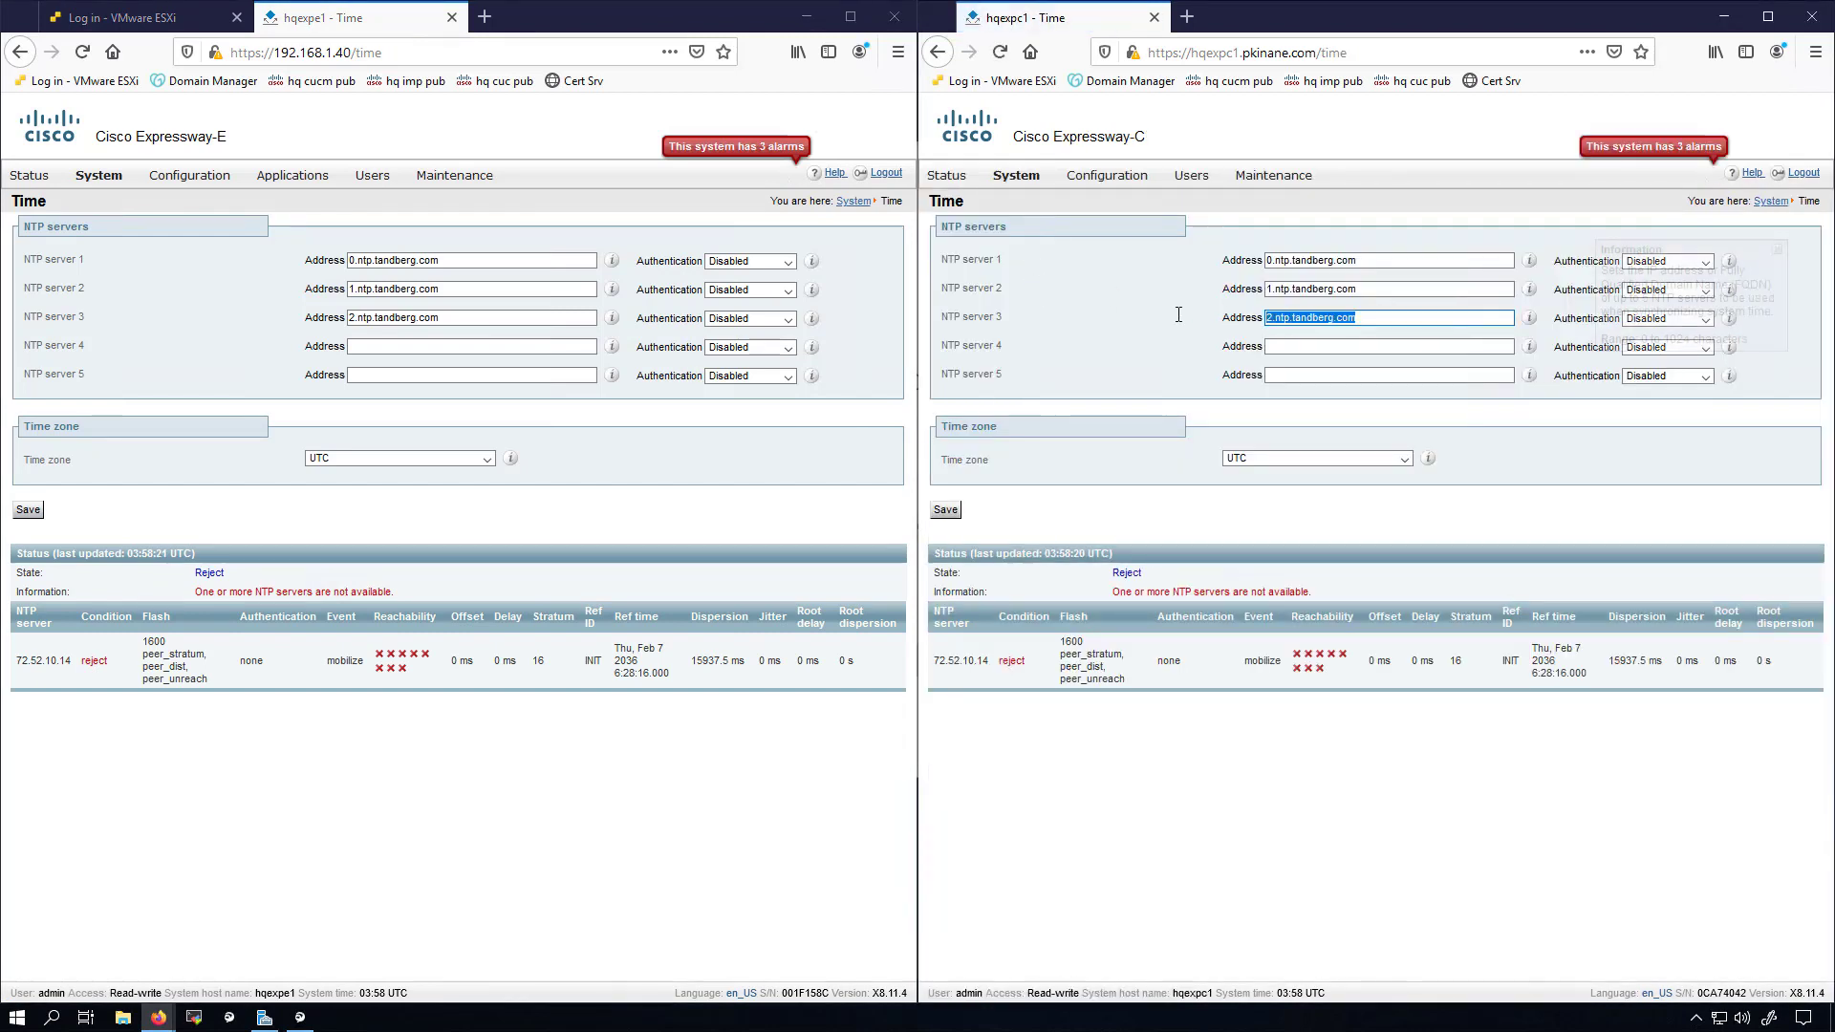
key(BackSpace)
drag(1439, 288, 1263, 288)
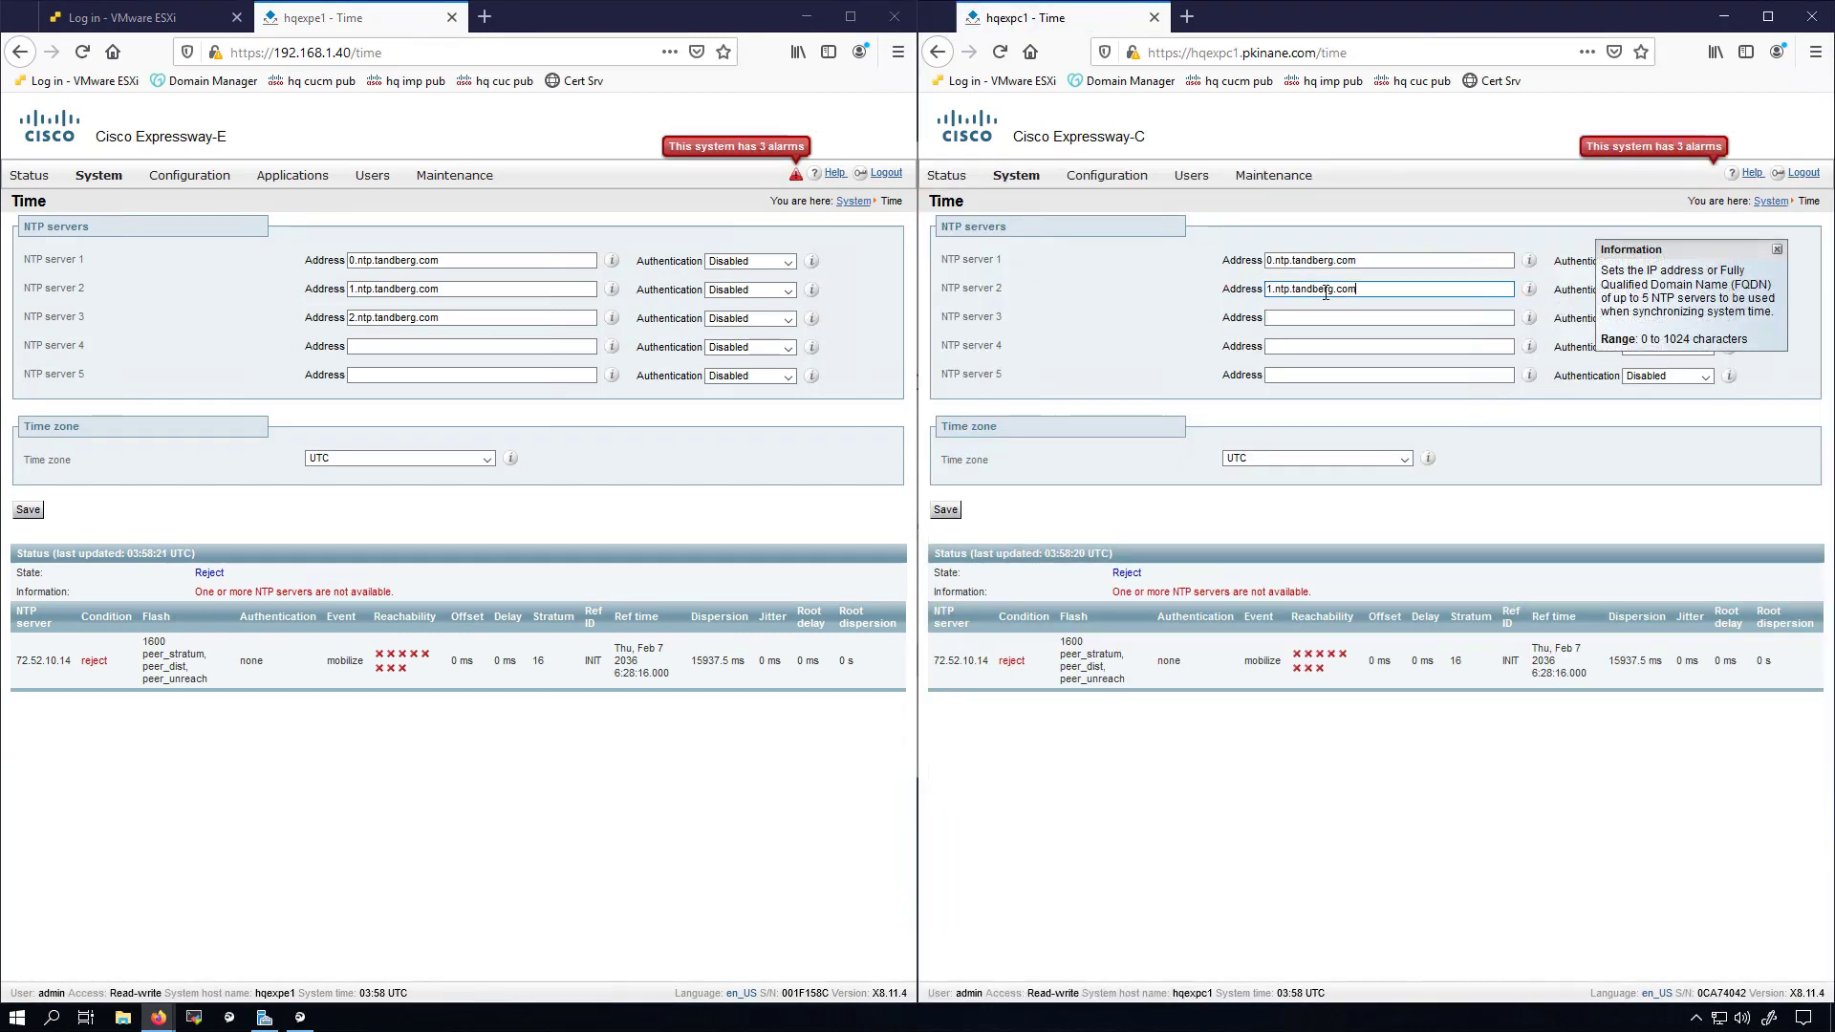
key(BackSpace)
drag(1368, 262, 1204, 259)
key(BackSpace)
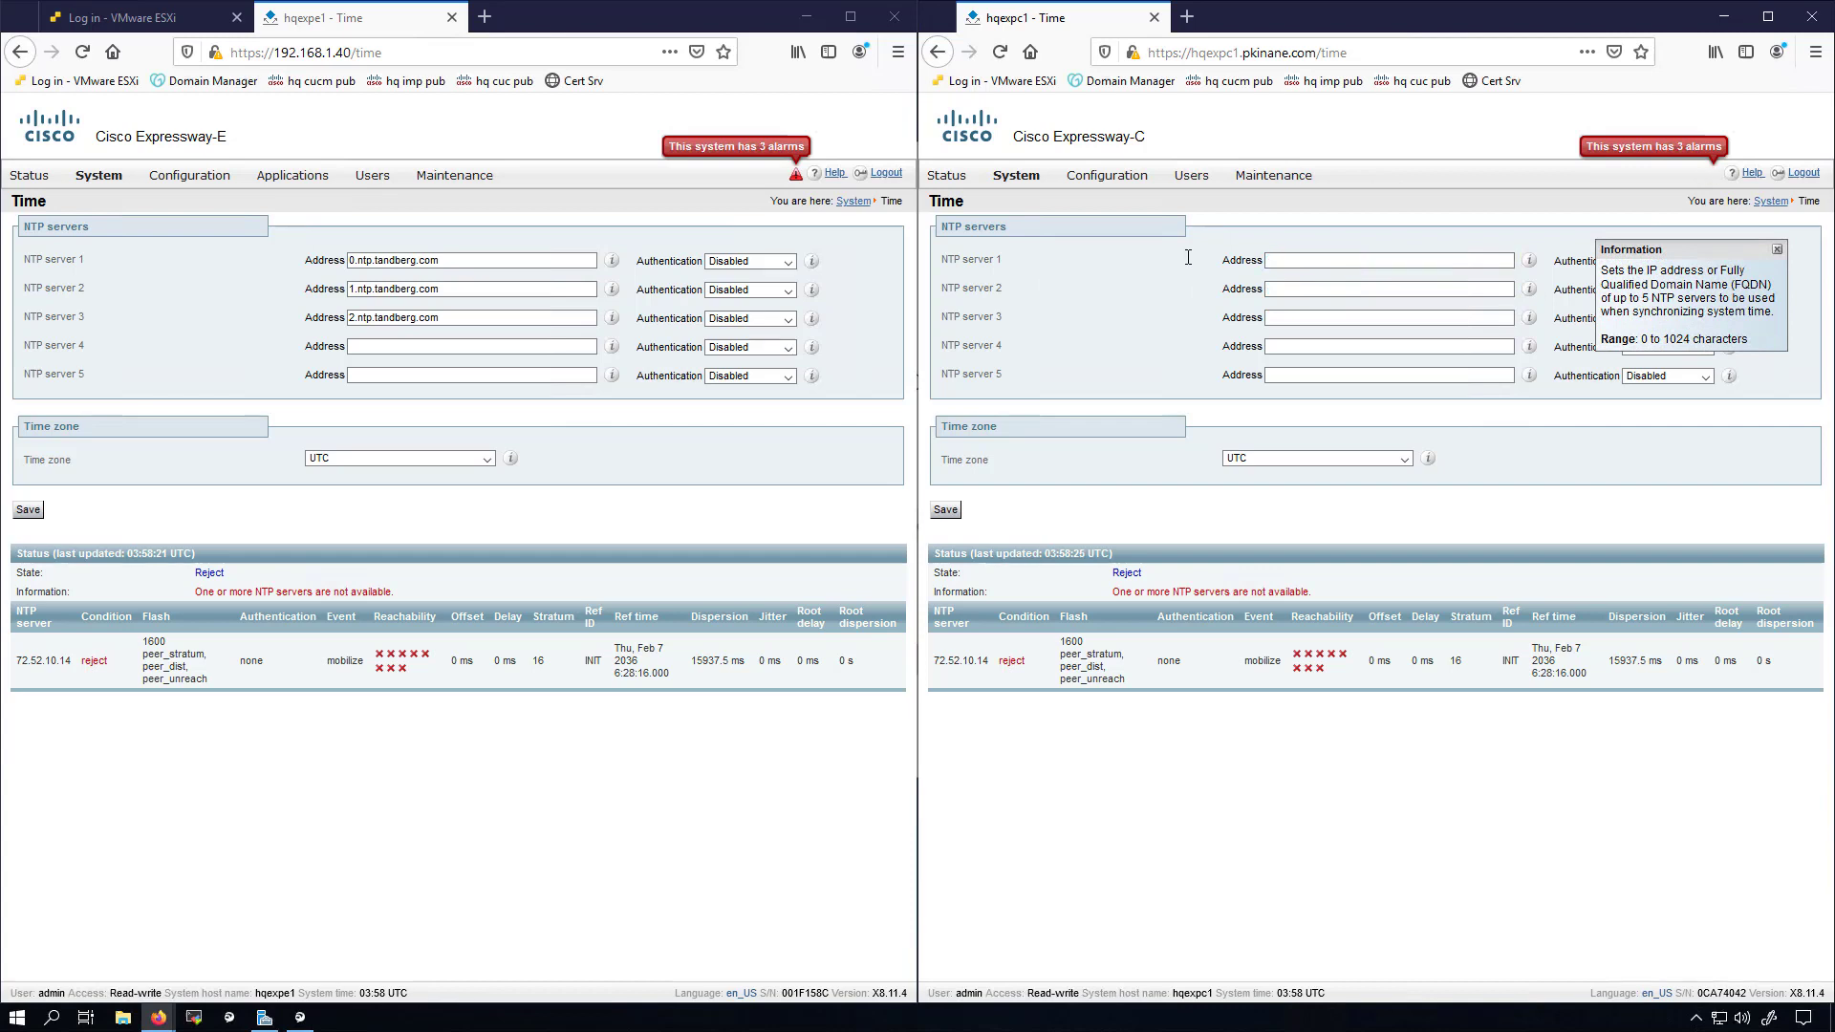
click(1279, 457)
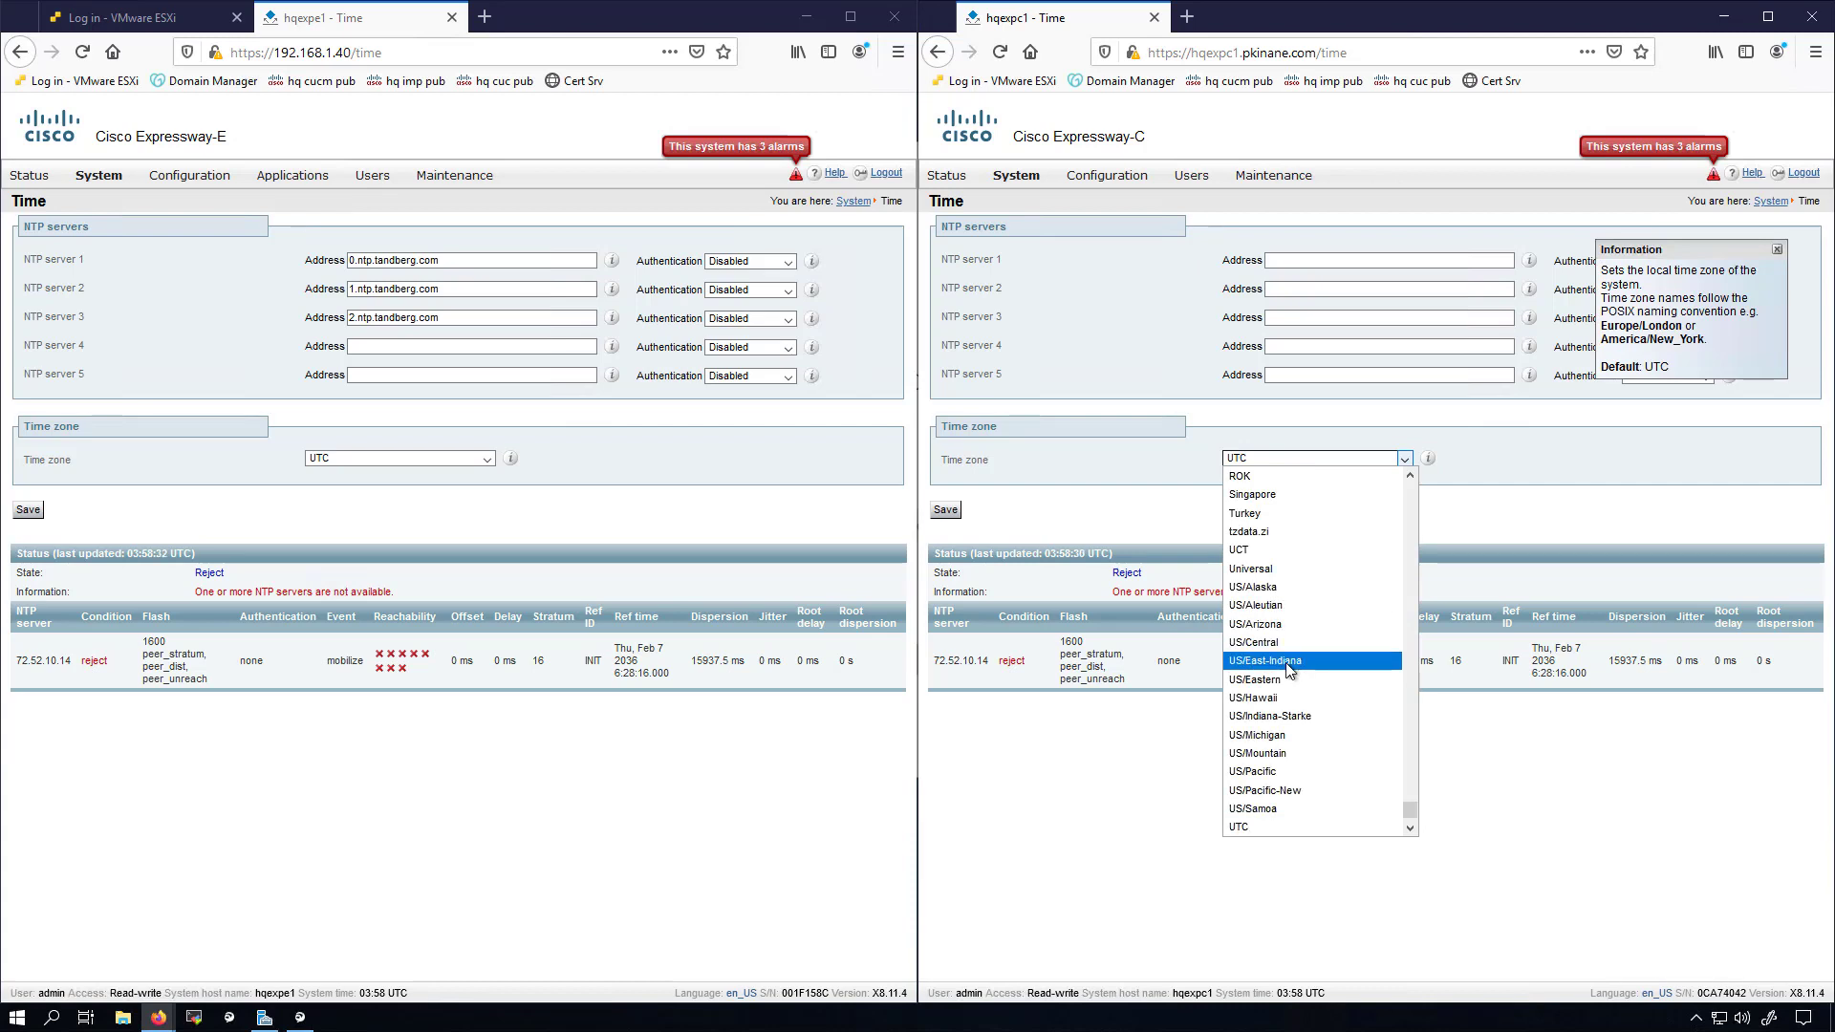
click(1279, 679)
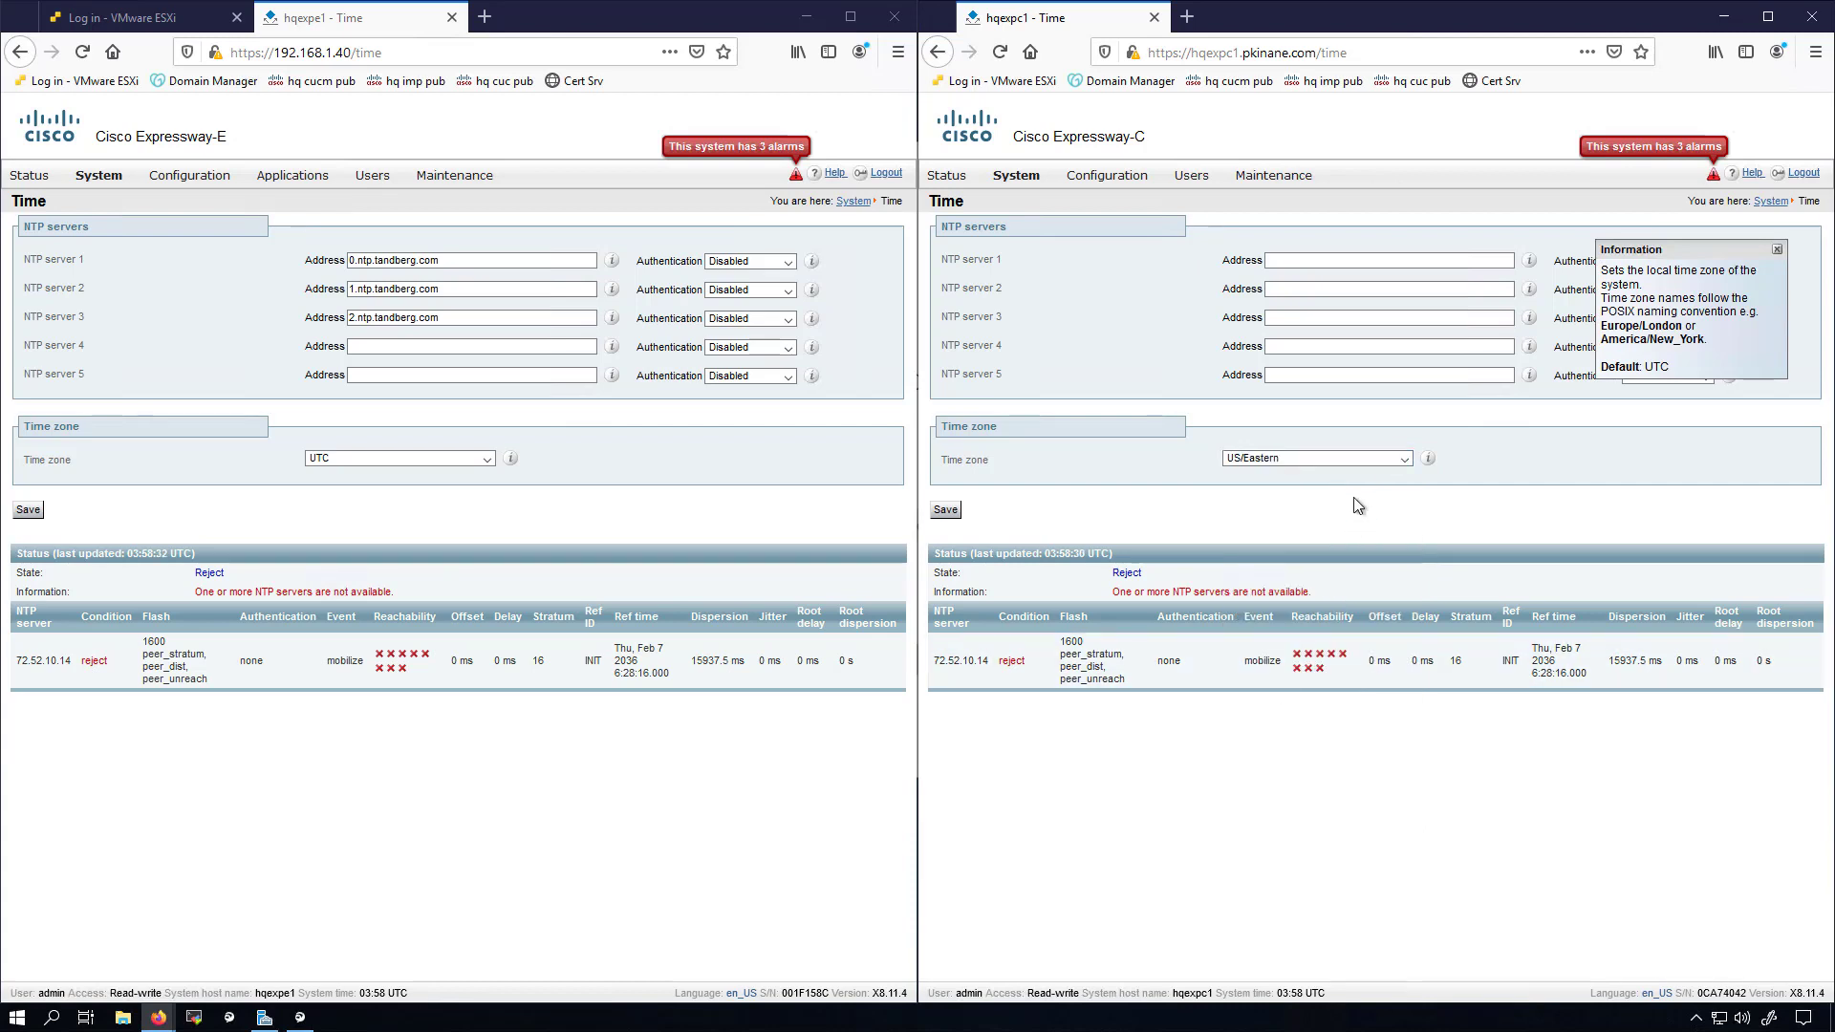
click(1286, 260)
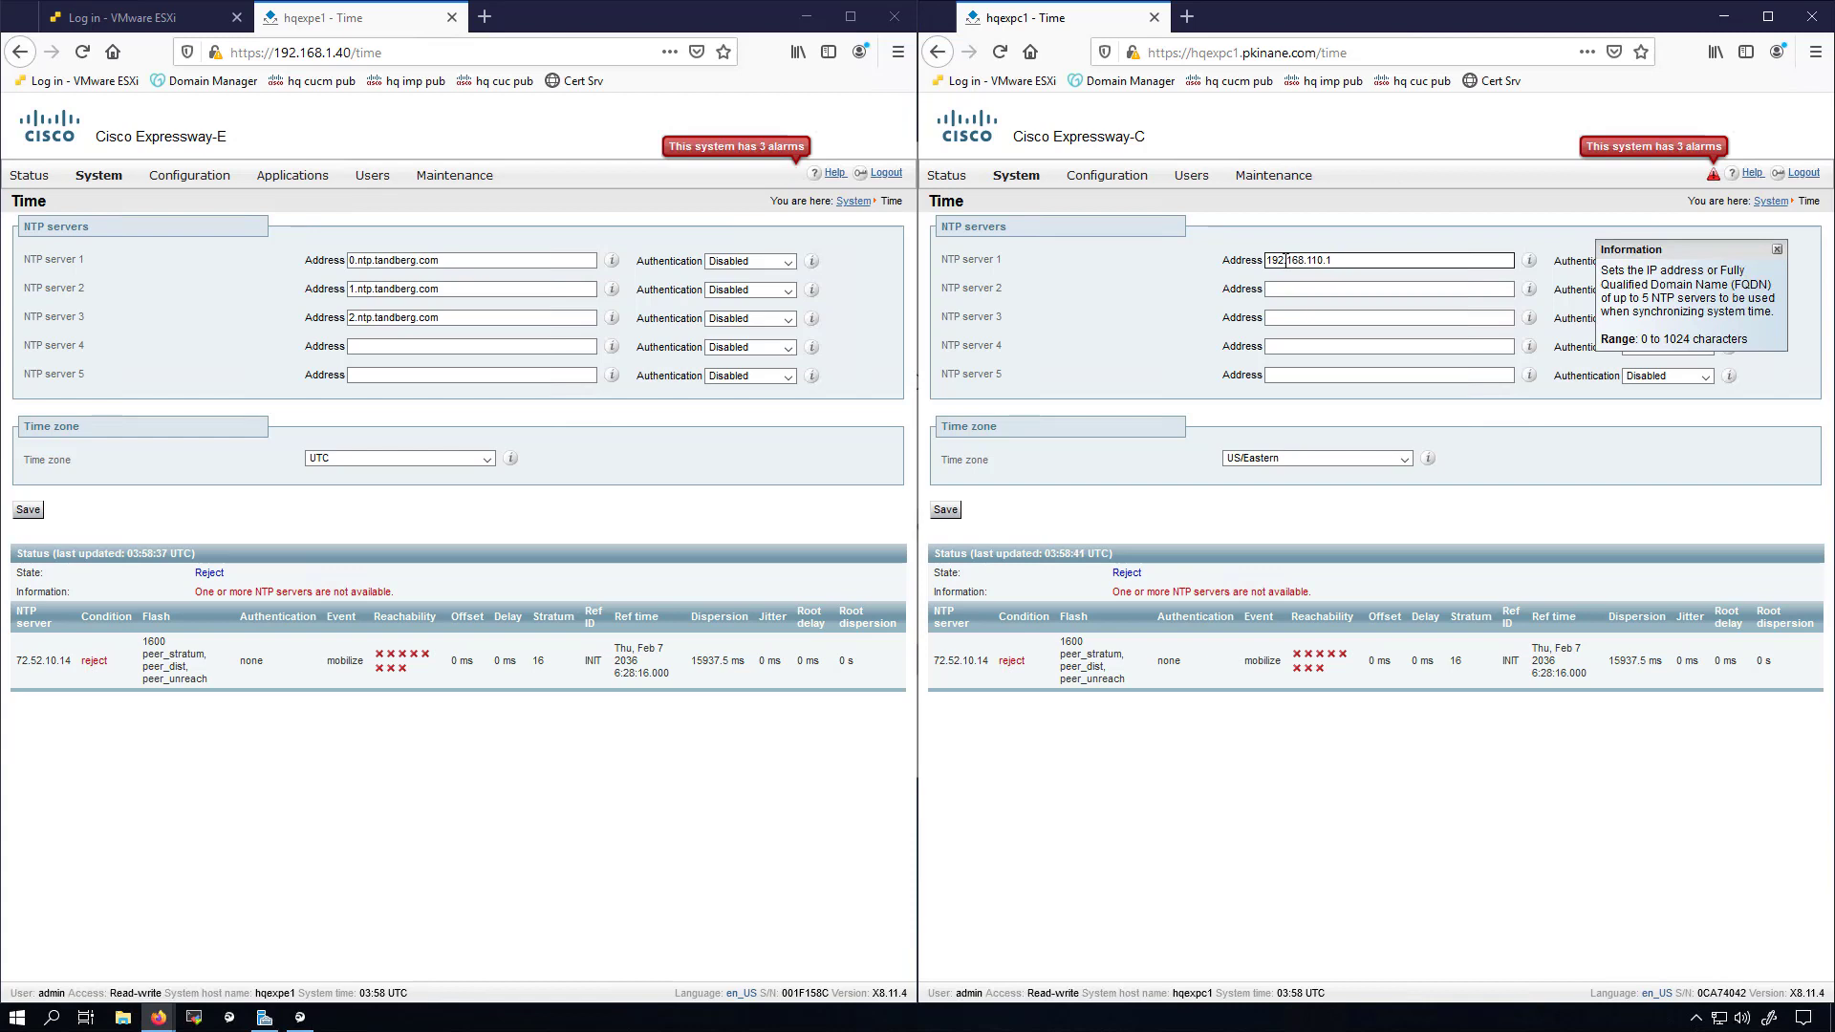
click(946, 512)
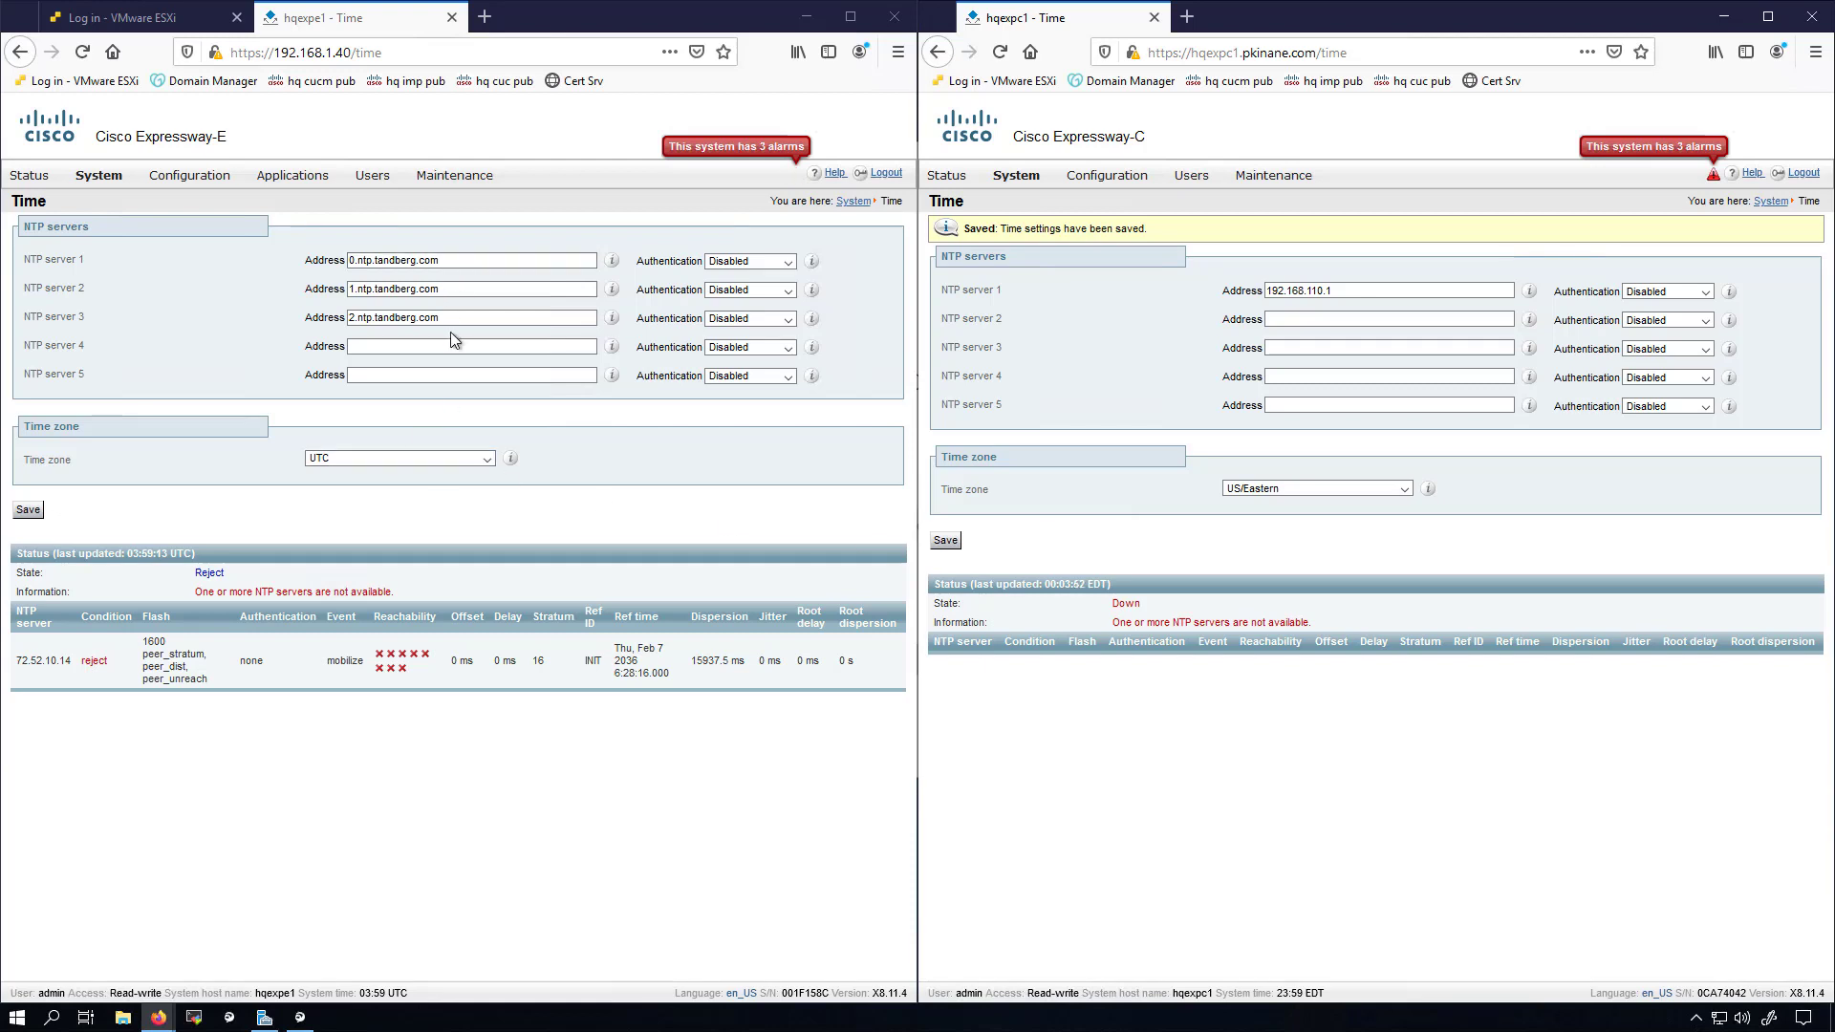
- Copy NTP address 192.168.110.1 into Expressway-E's server 1, clearing its servers 2 and 3
triple_click(1358, 294)
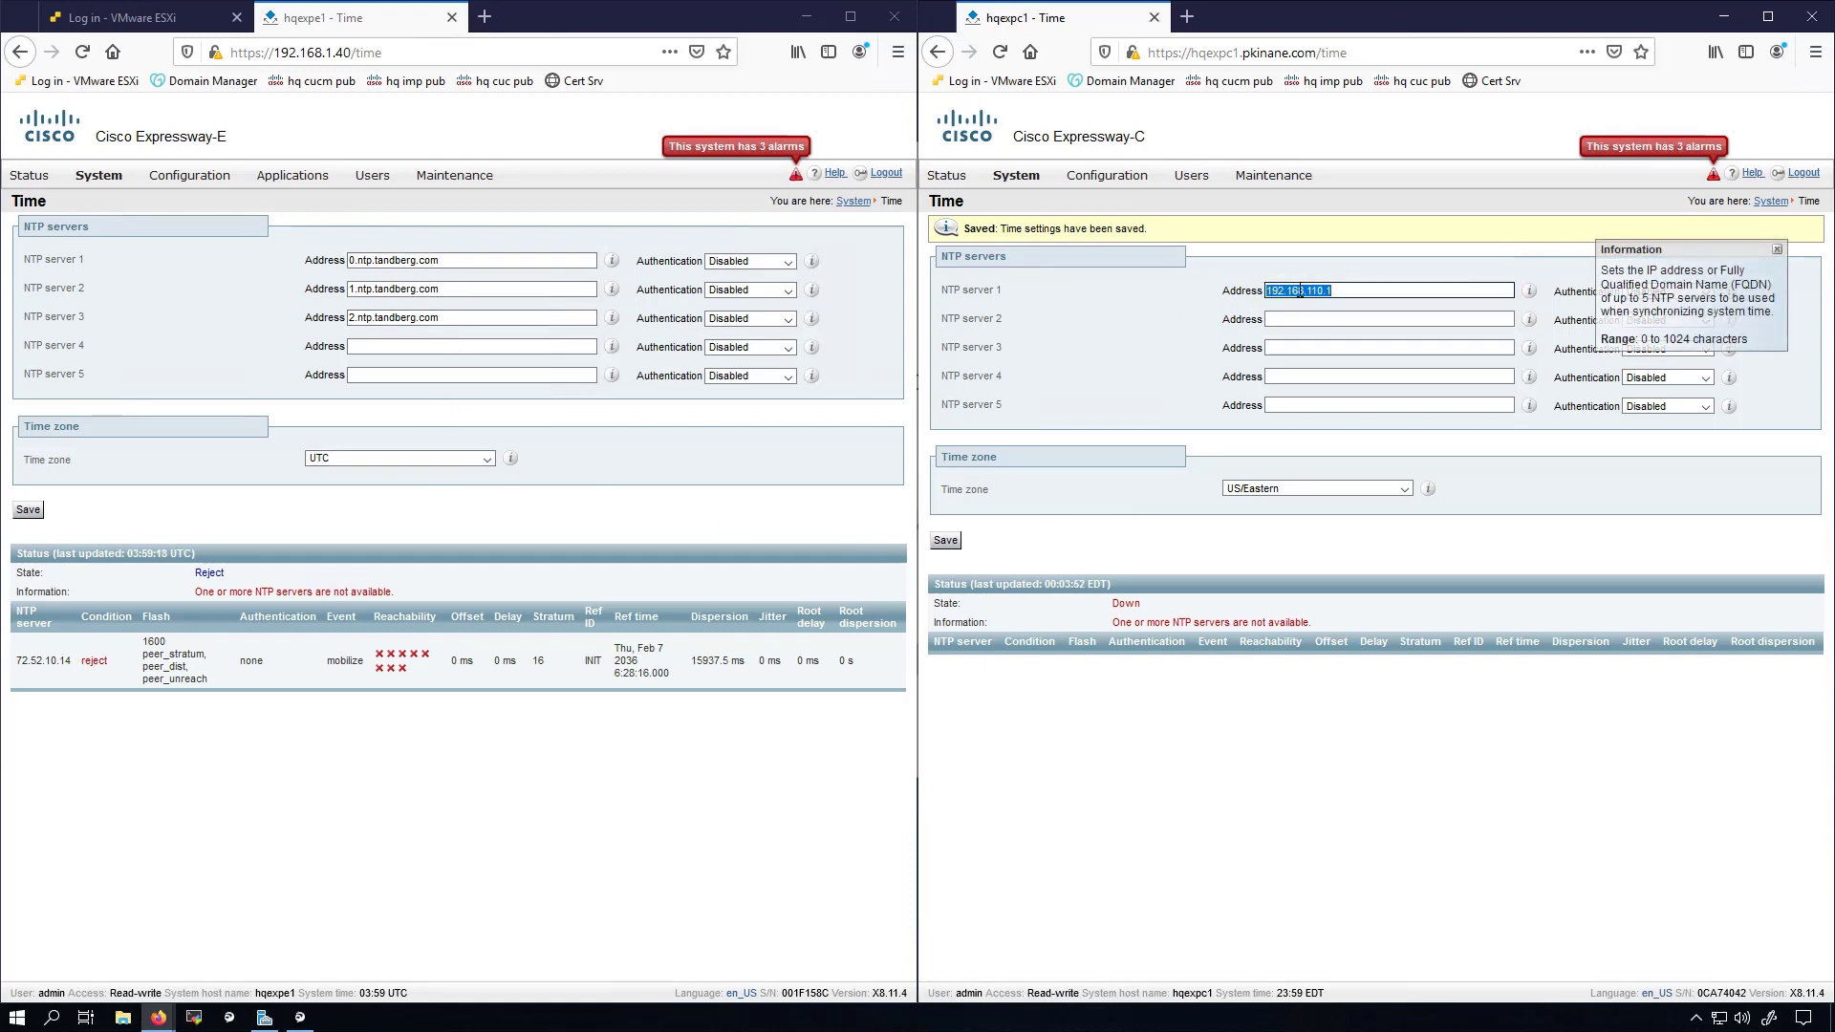
right_click(1305, 295)
click(1348, 351)
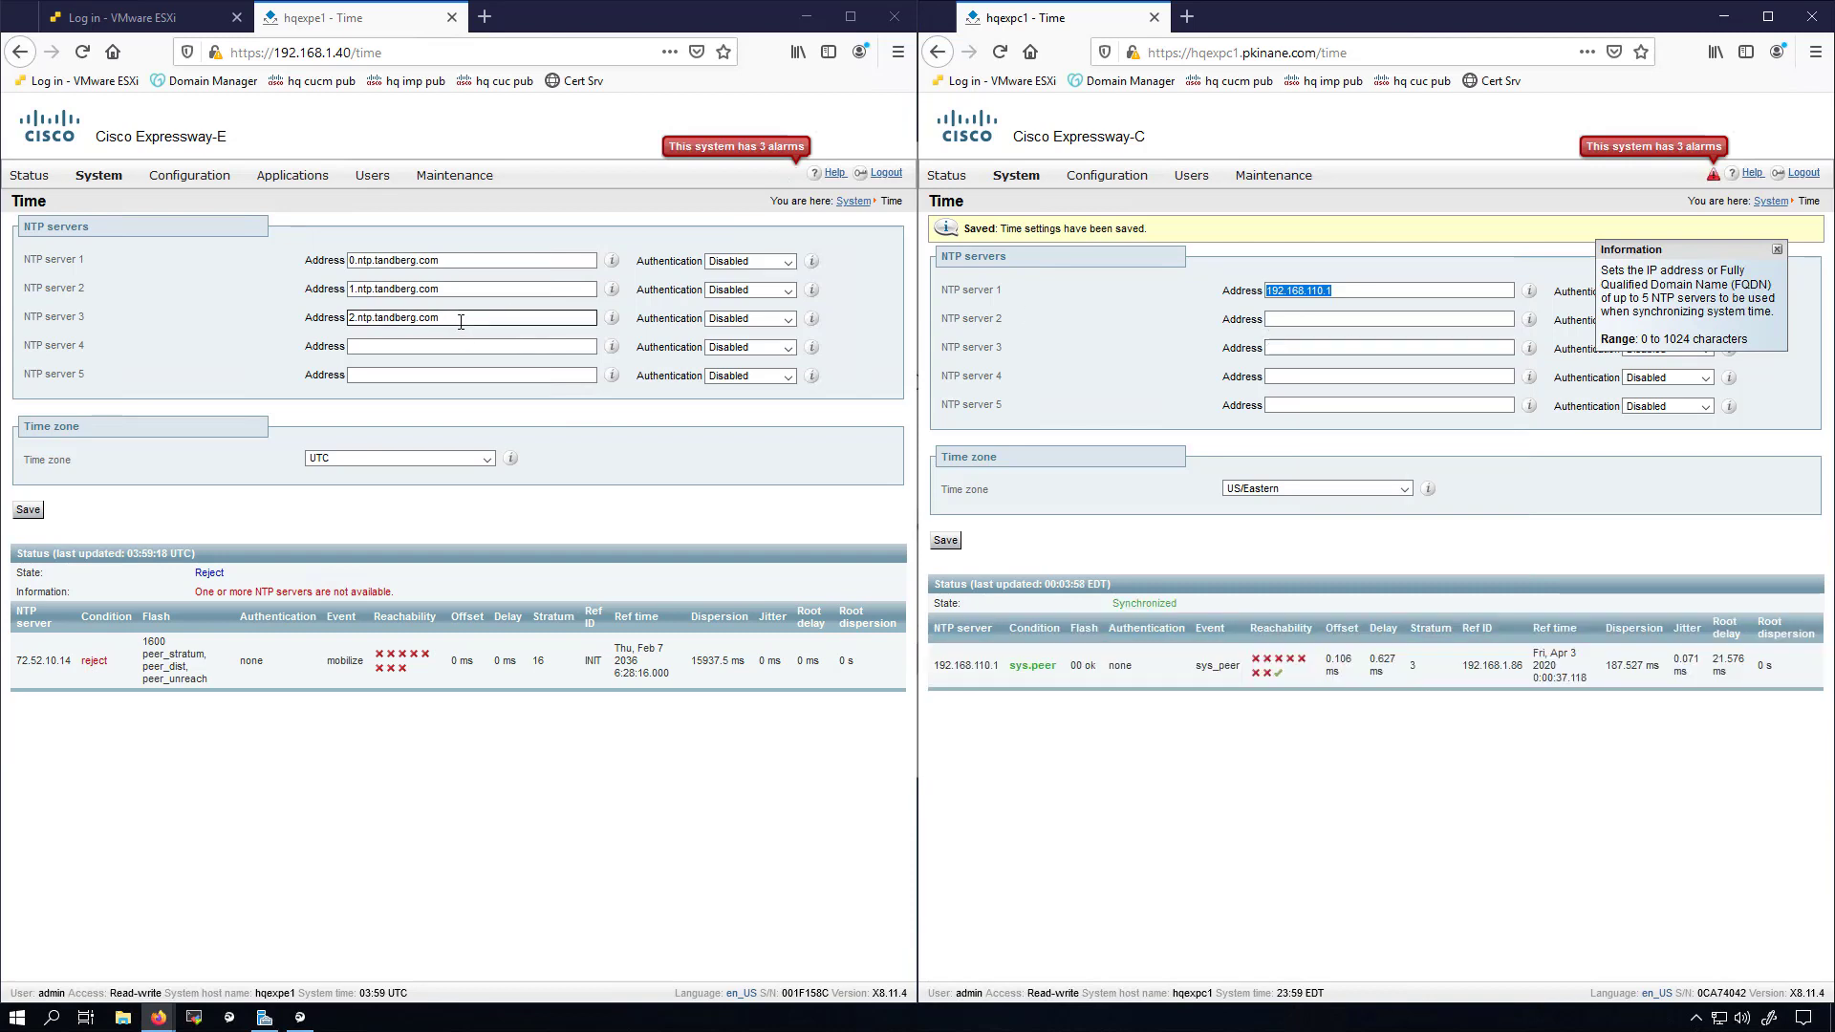
drag(449, 319, 324, 319)
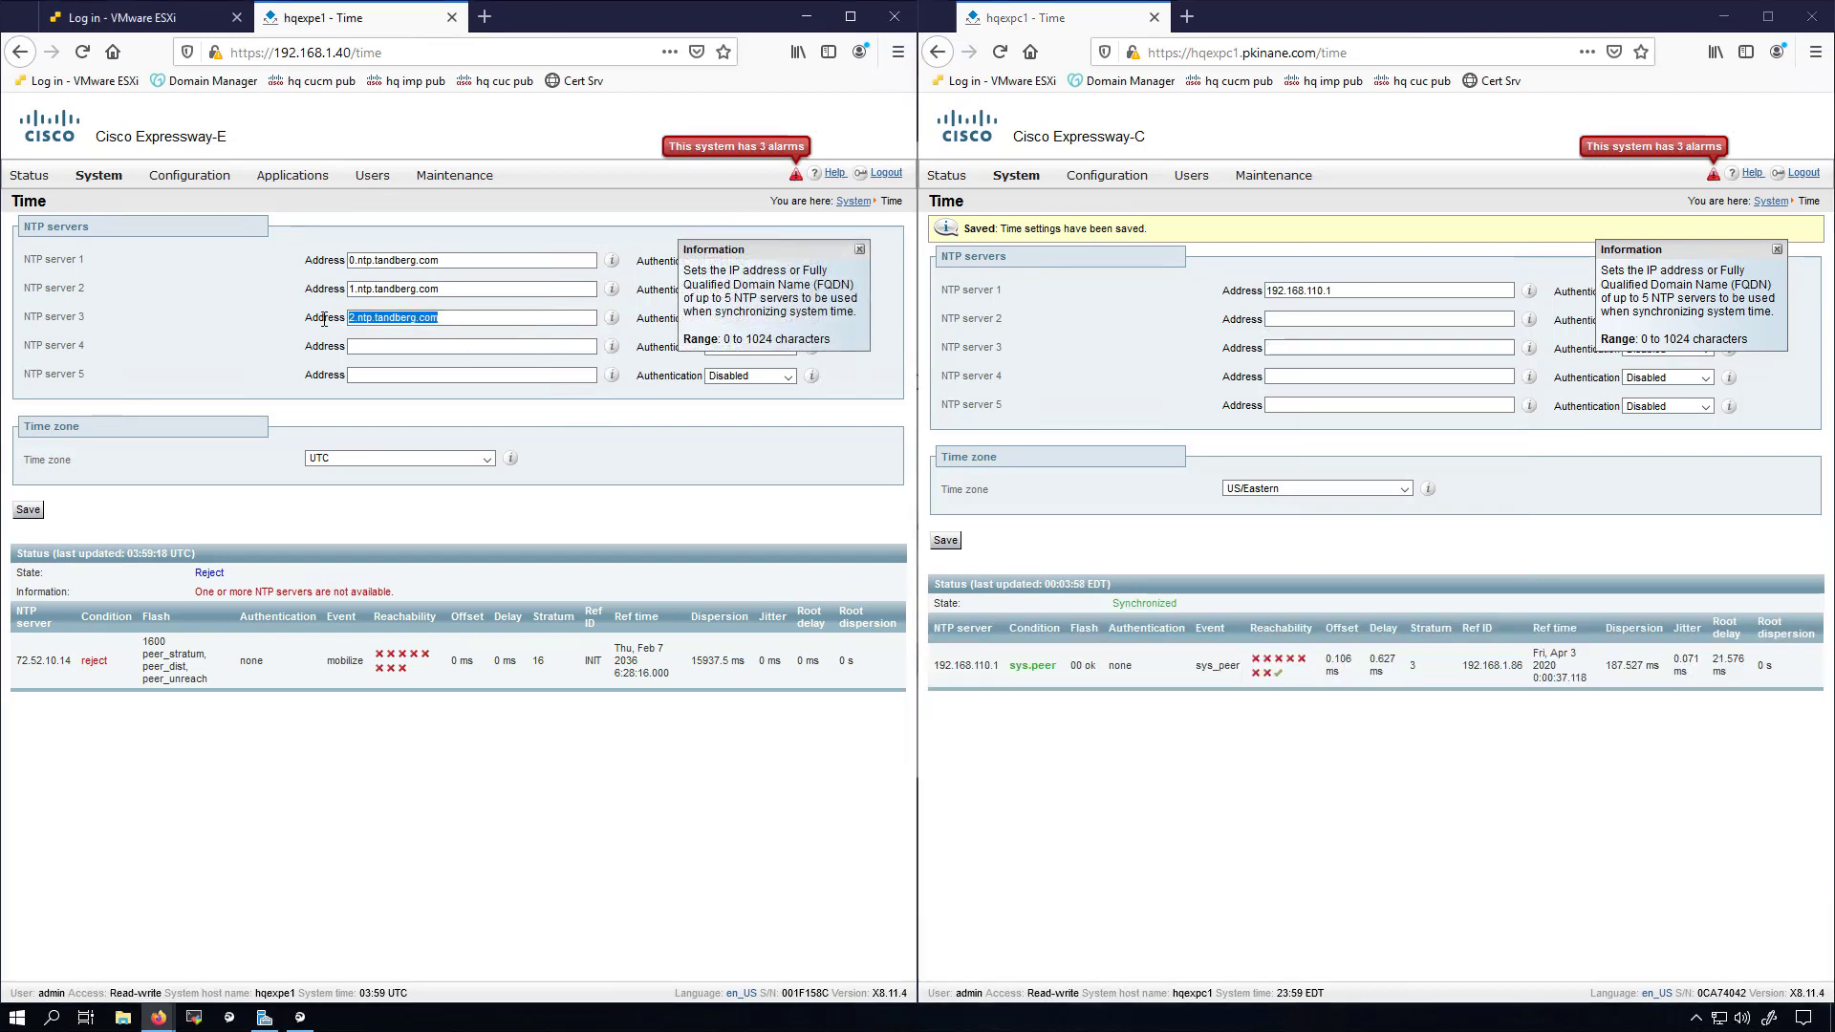
key(Delete)
drag(324, 289, 288, 256)
key(Delete)
key(Delete)
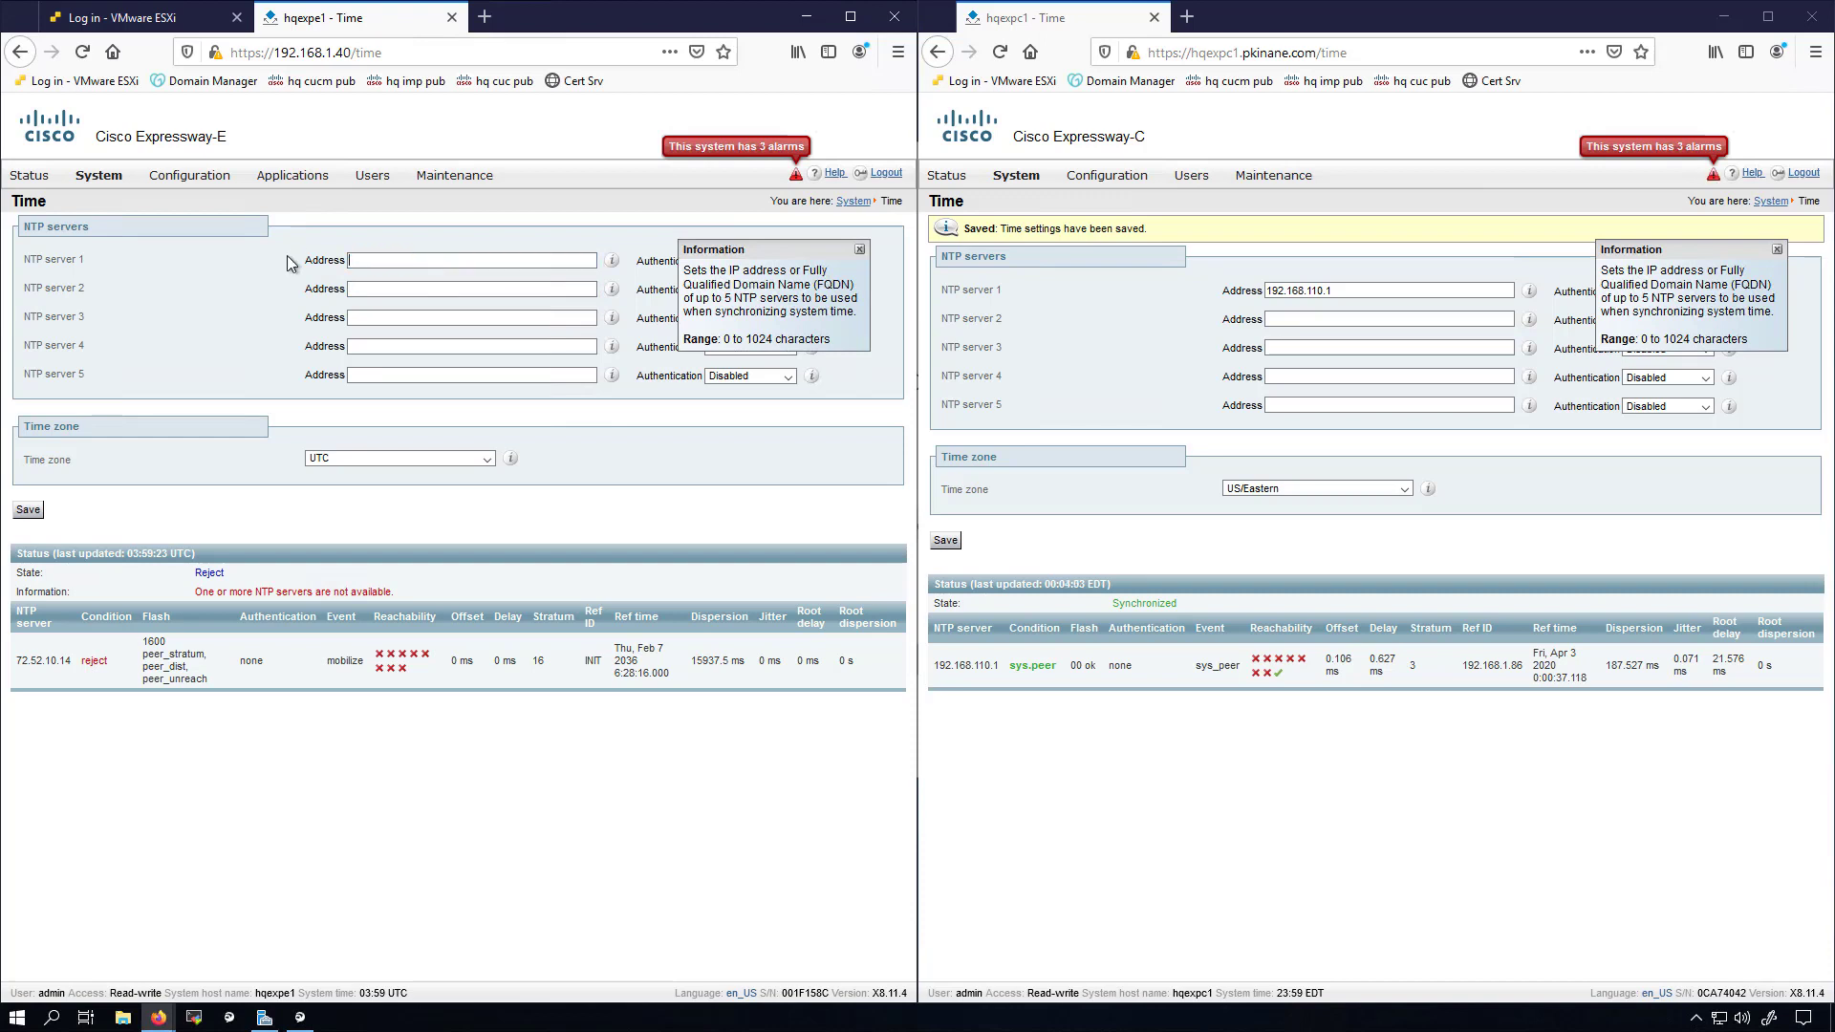
key(ctrl+v)
- Set Expressway-E's time zone to US/Eastern and save its time settings
click(397, 459)
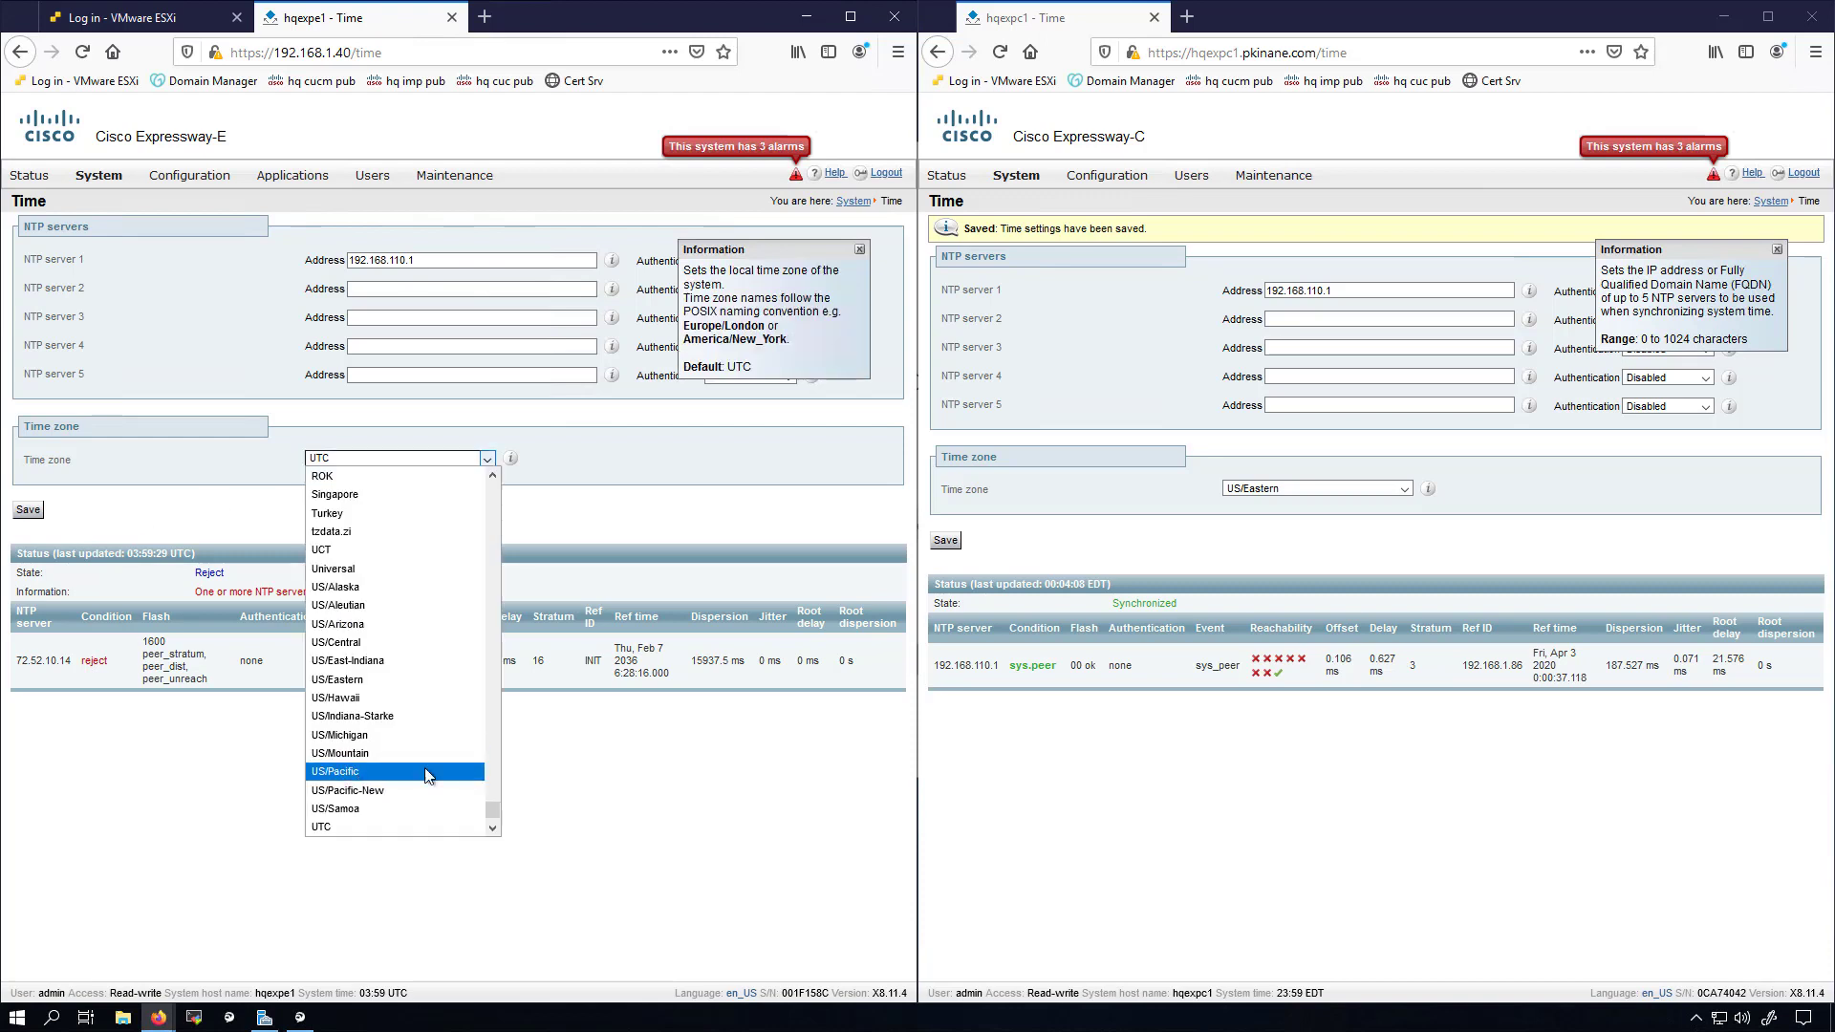
click(363, 680)
click(29, 512)
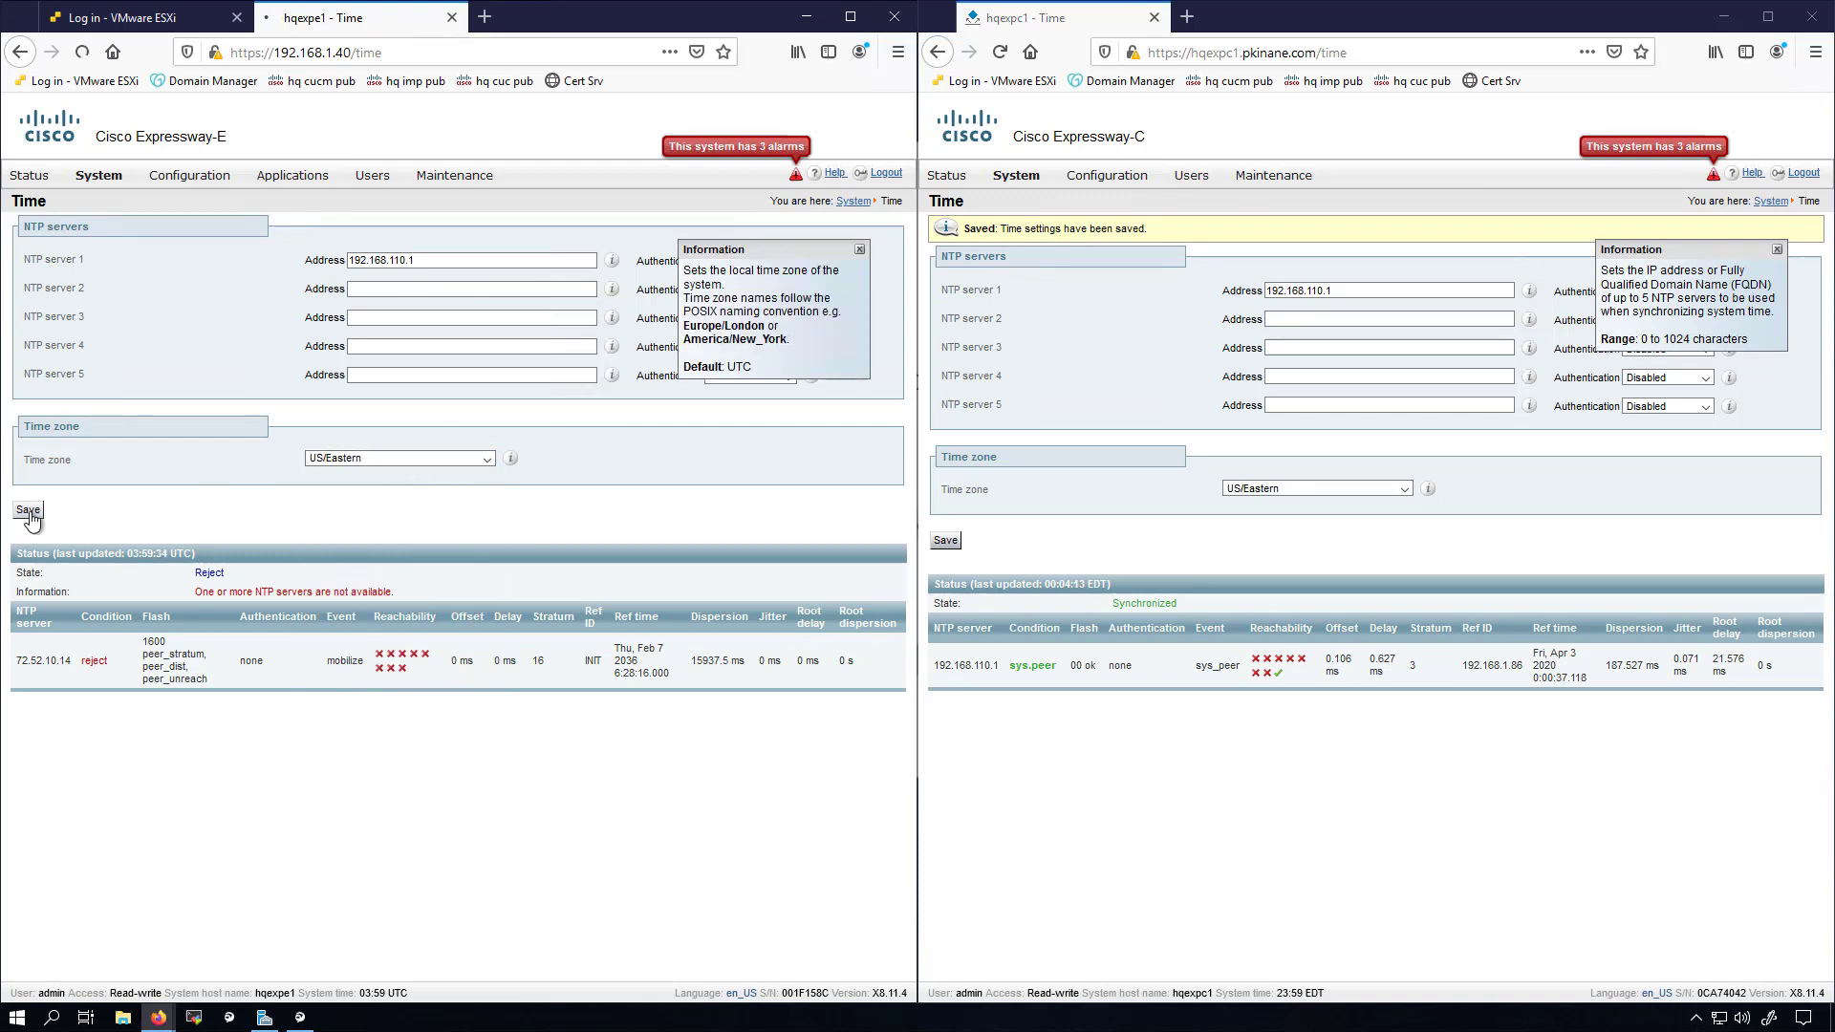
drag(46, 230, 456, 249)
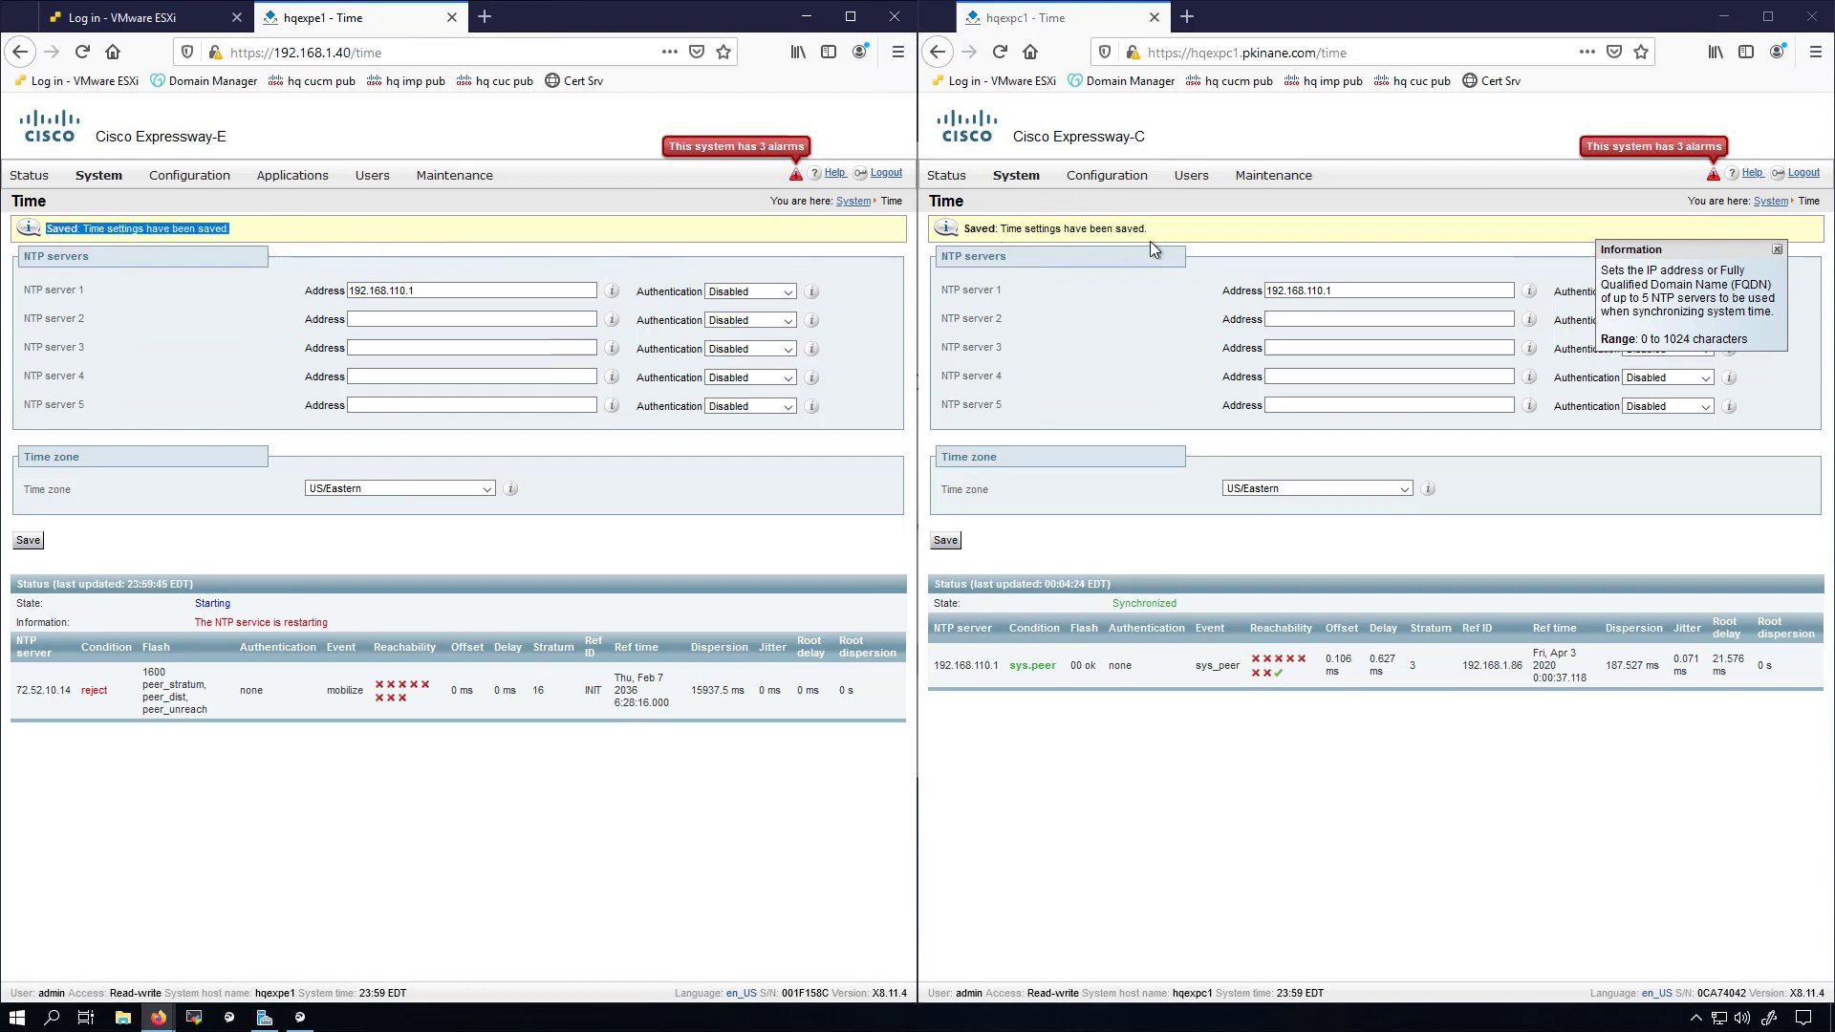
- Reload Expressway-C's Time page to confirm NTP is synchronized with 192.168.110.1
drag(1150, 239, 1001, 231)
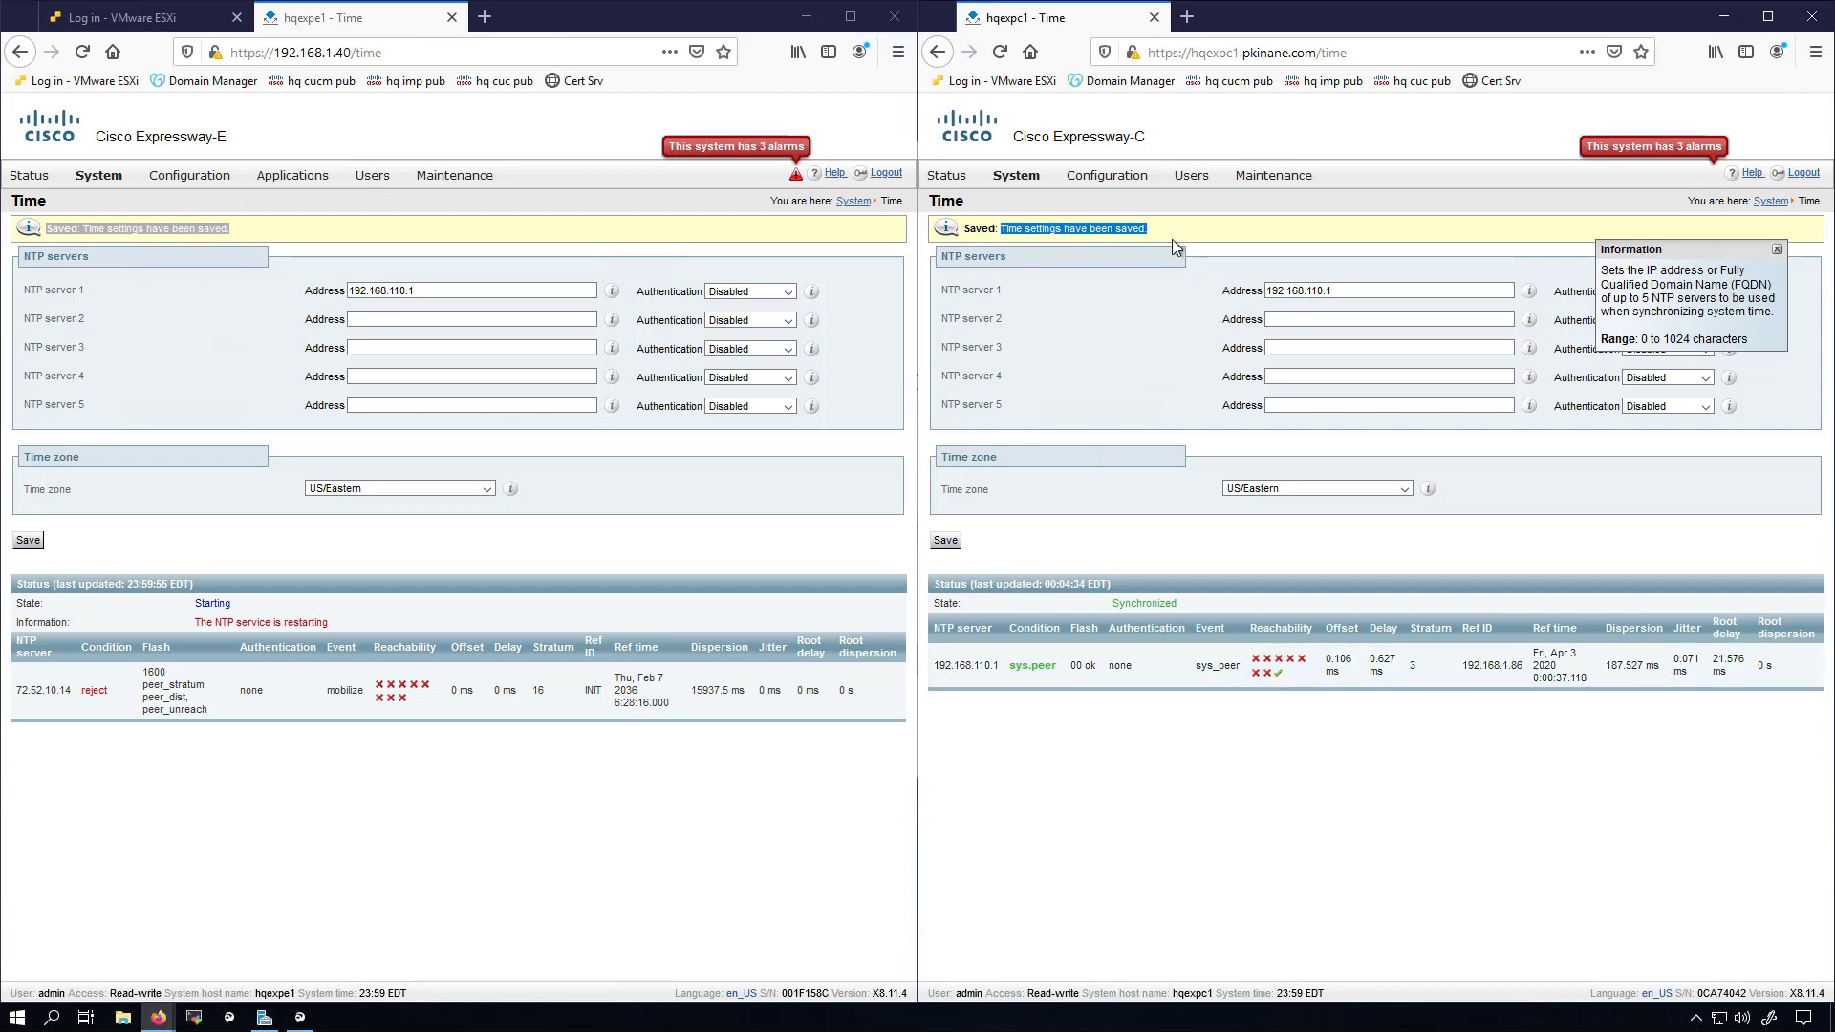
click(1000, 52)
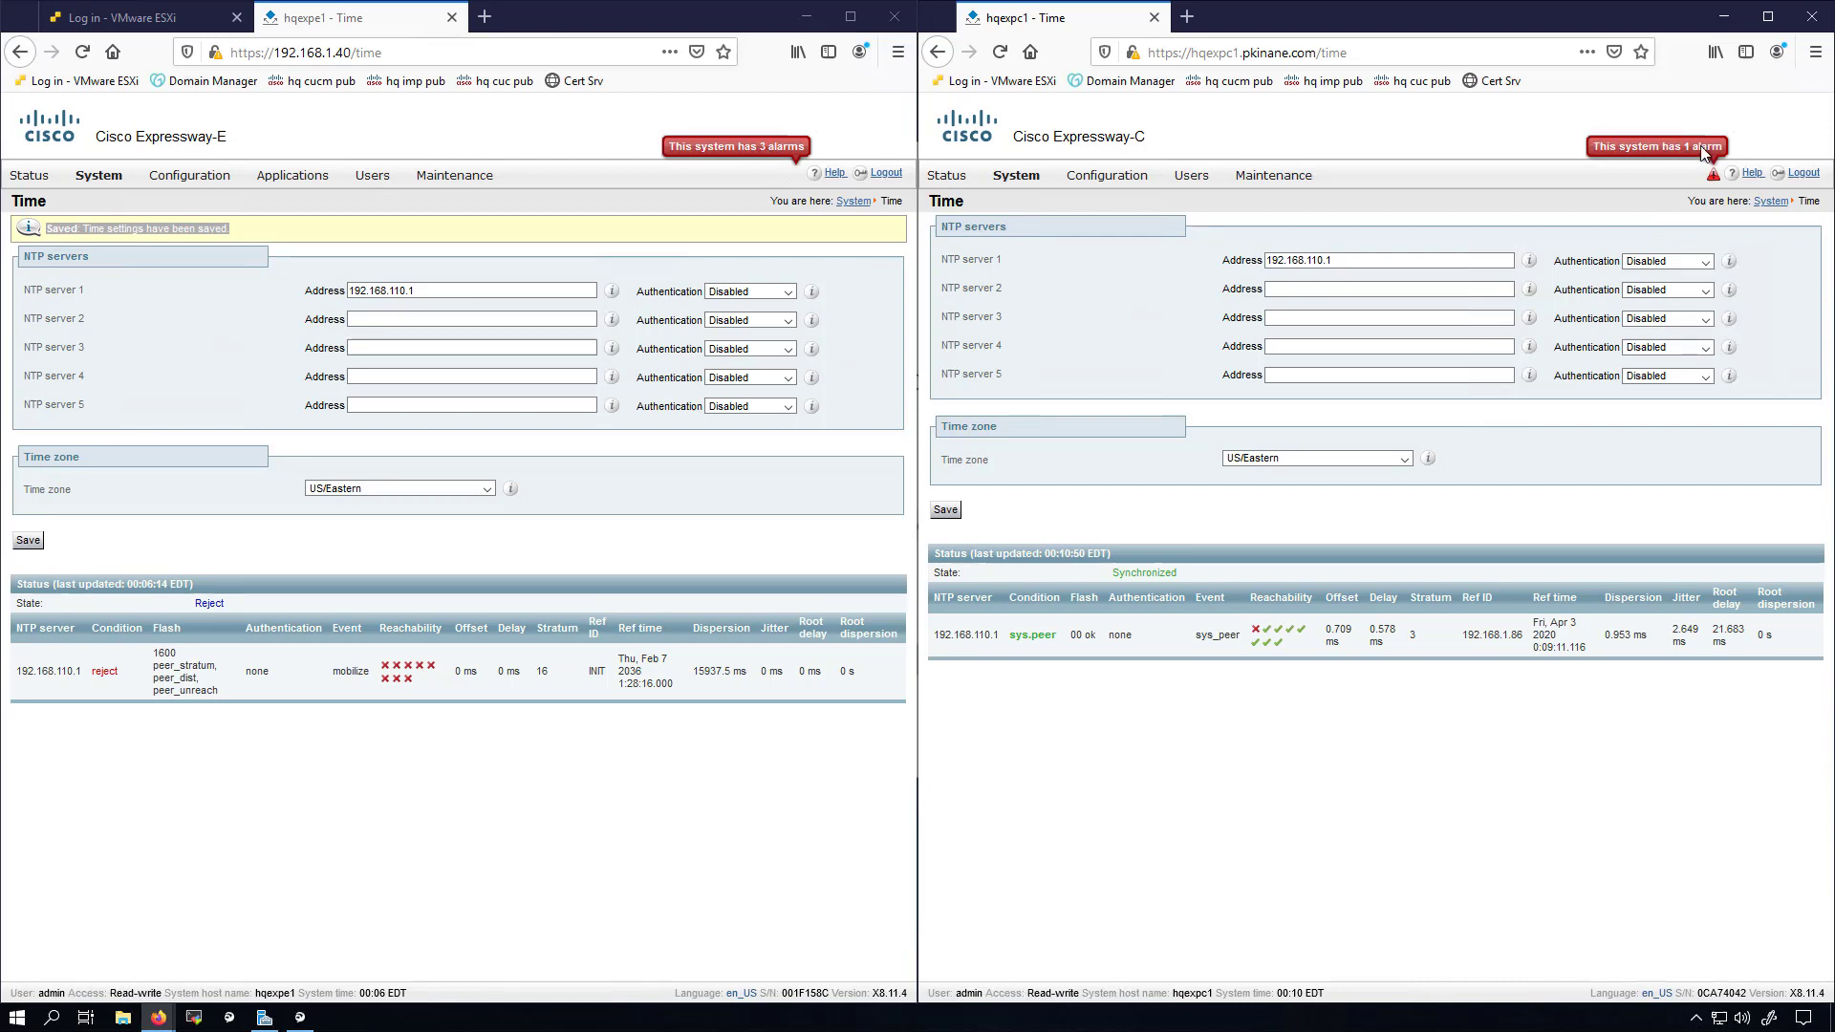
click(233, 354)
- On Expressway-E's IP network settings, set Use dual network interfaces to Yes
mouse_move(101, 184)
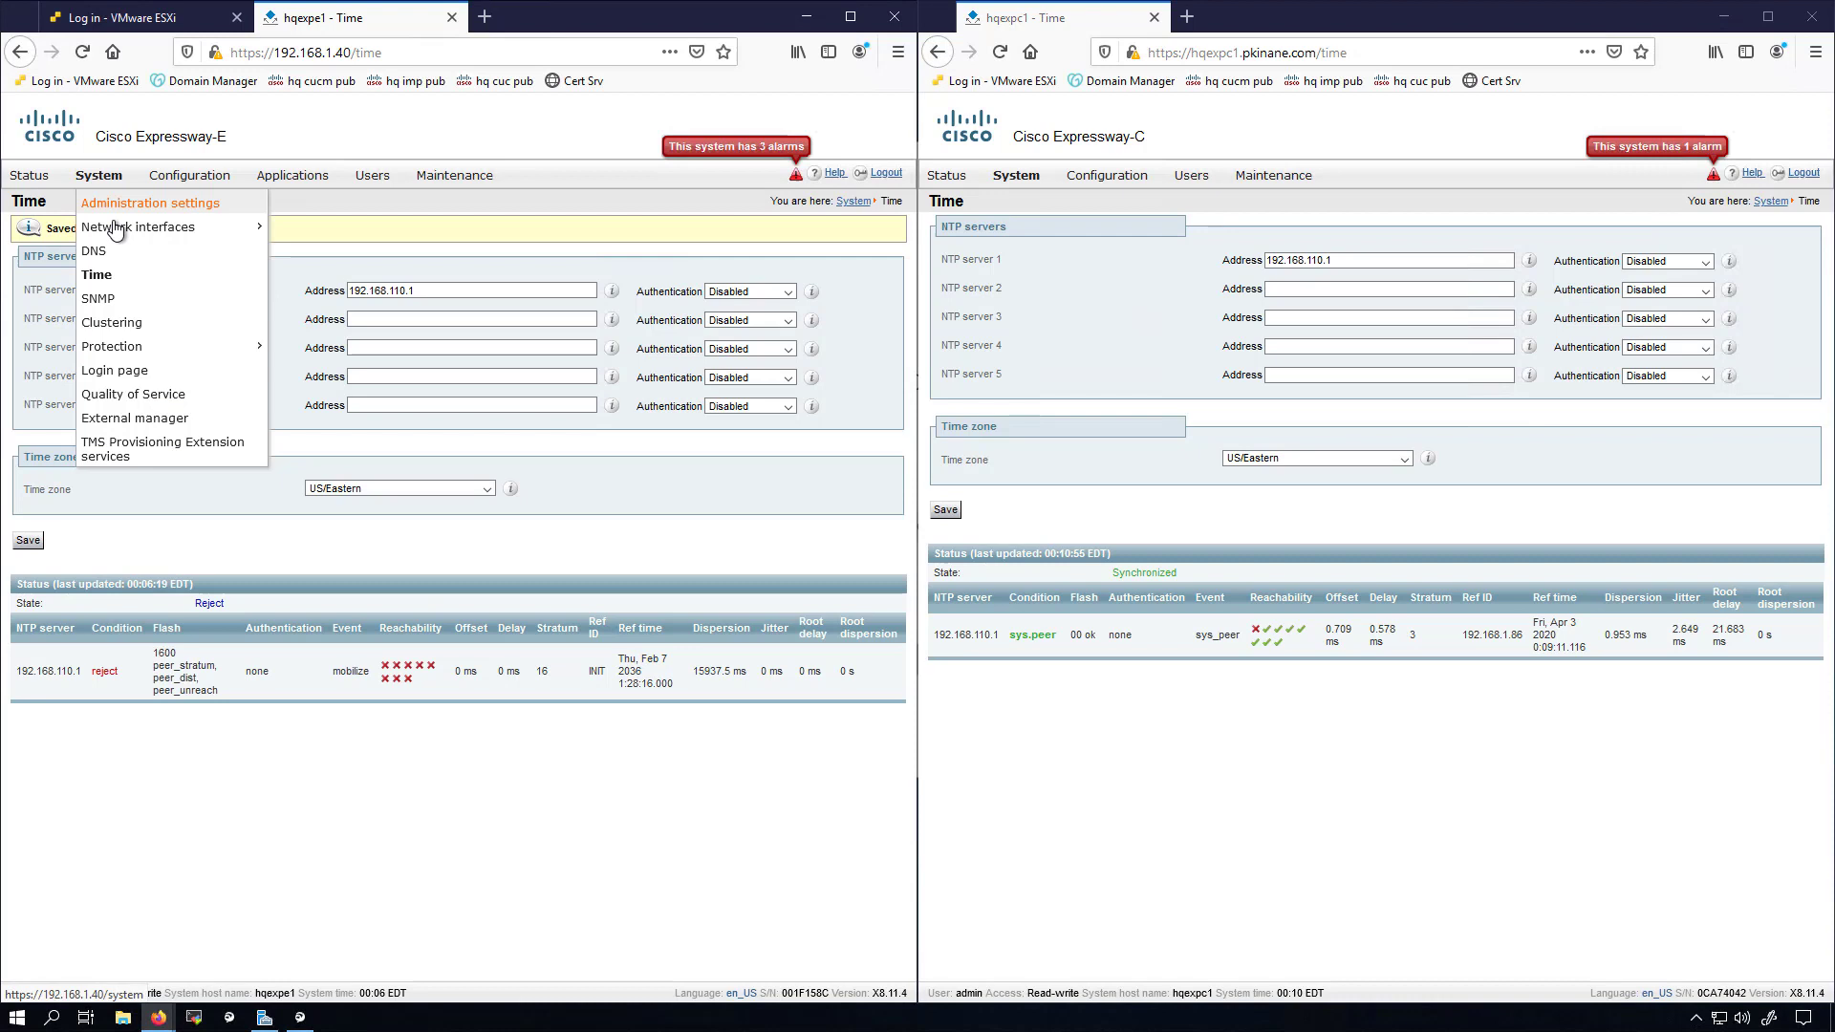
mouse_move(112, 228)
click(298, 254)
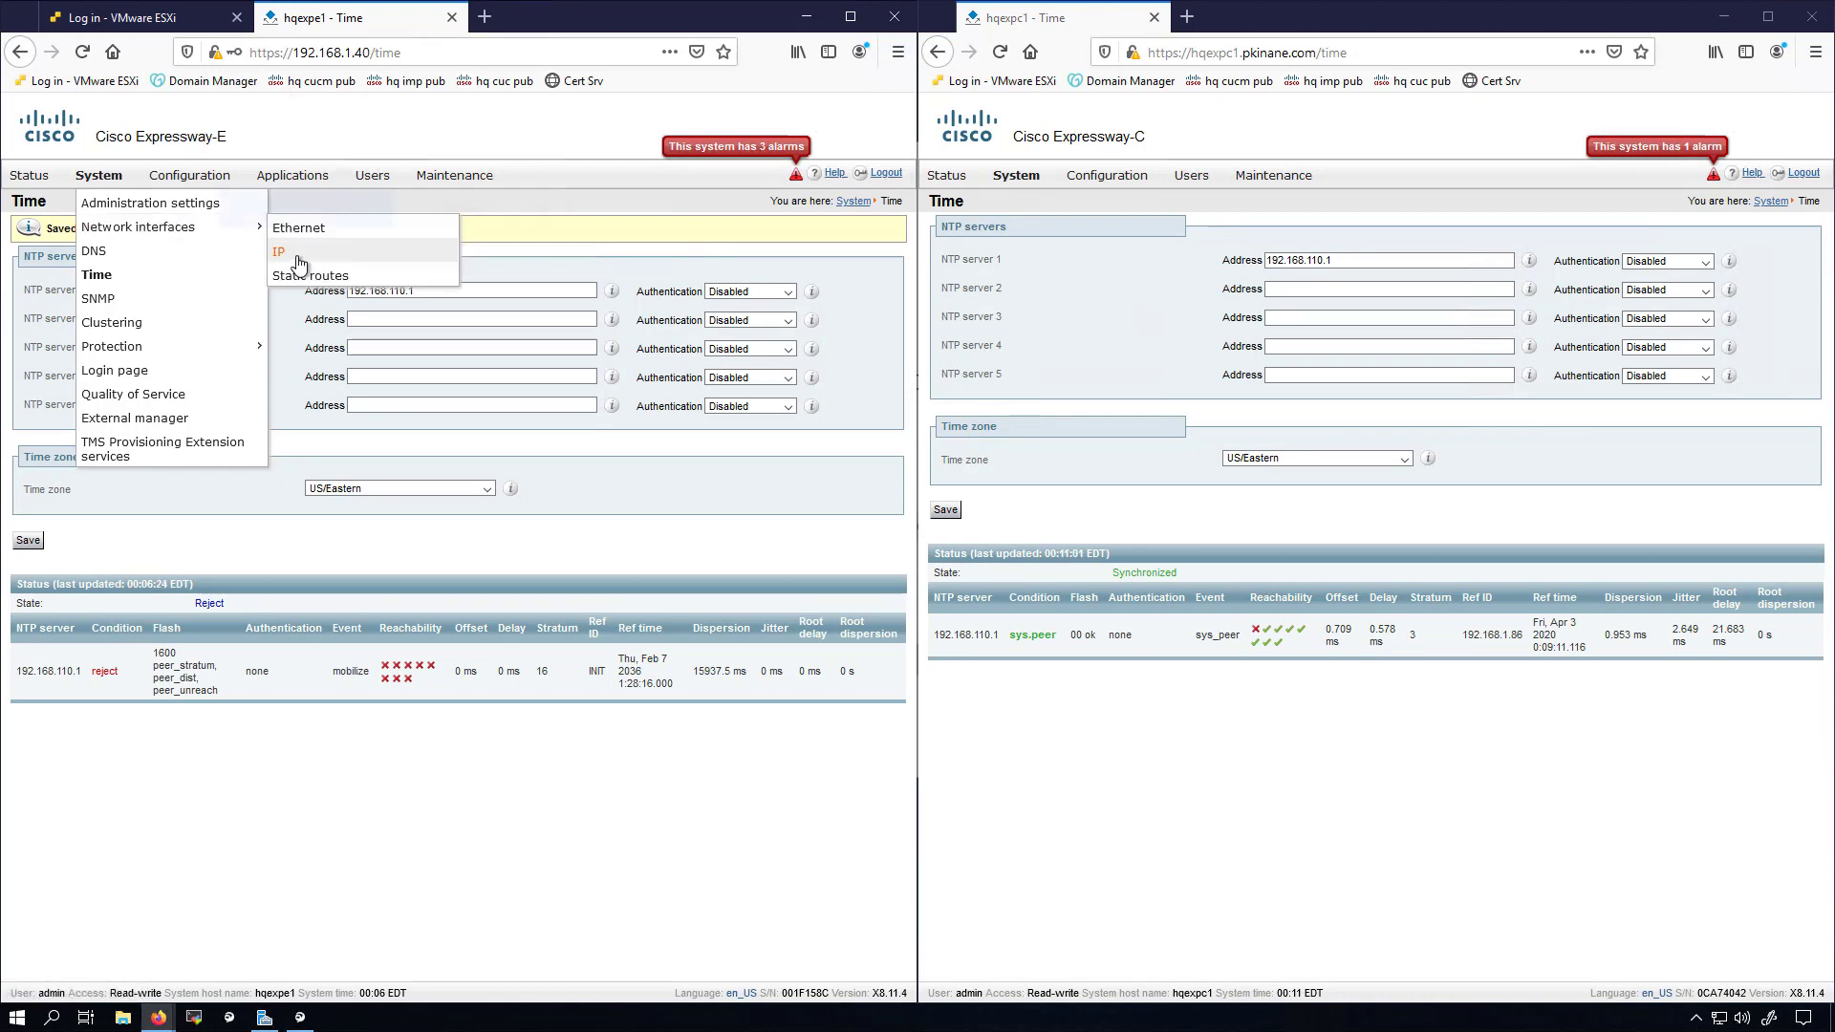
click(465, 222)
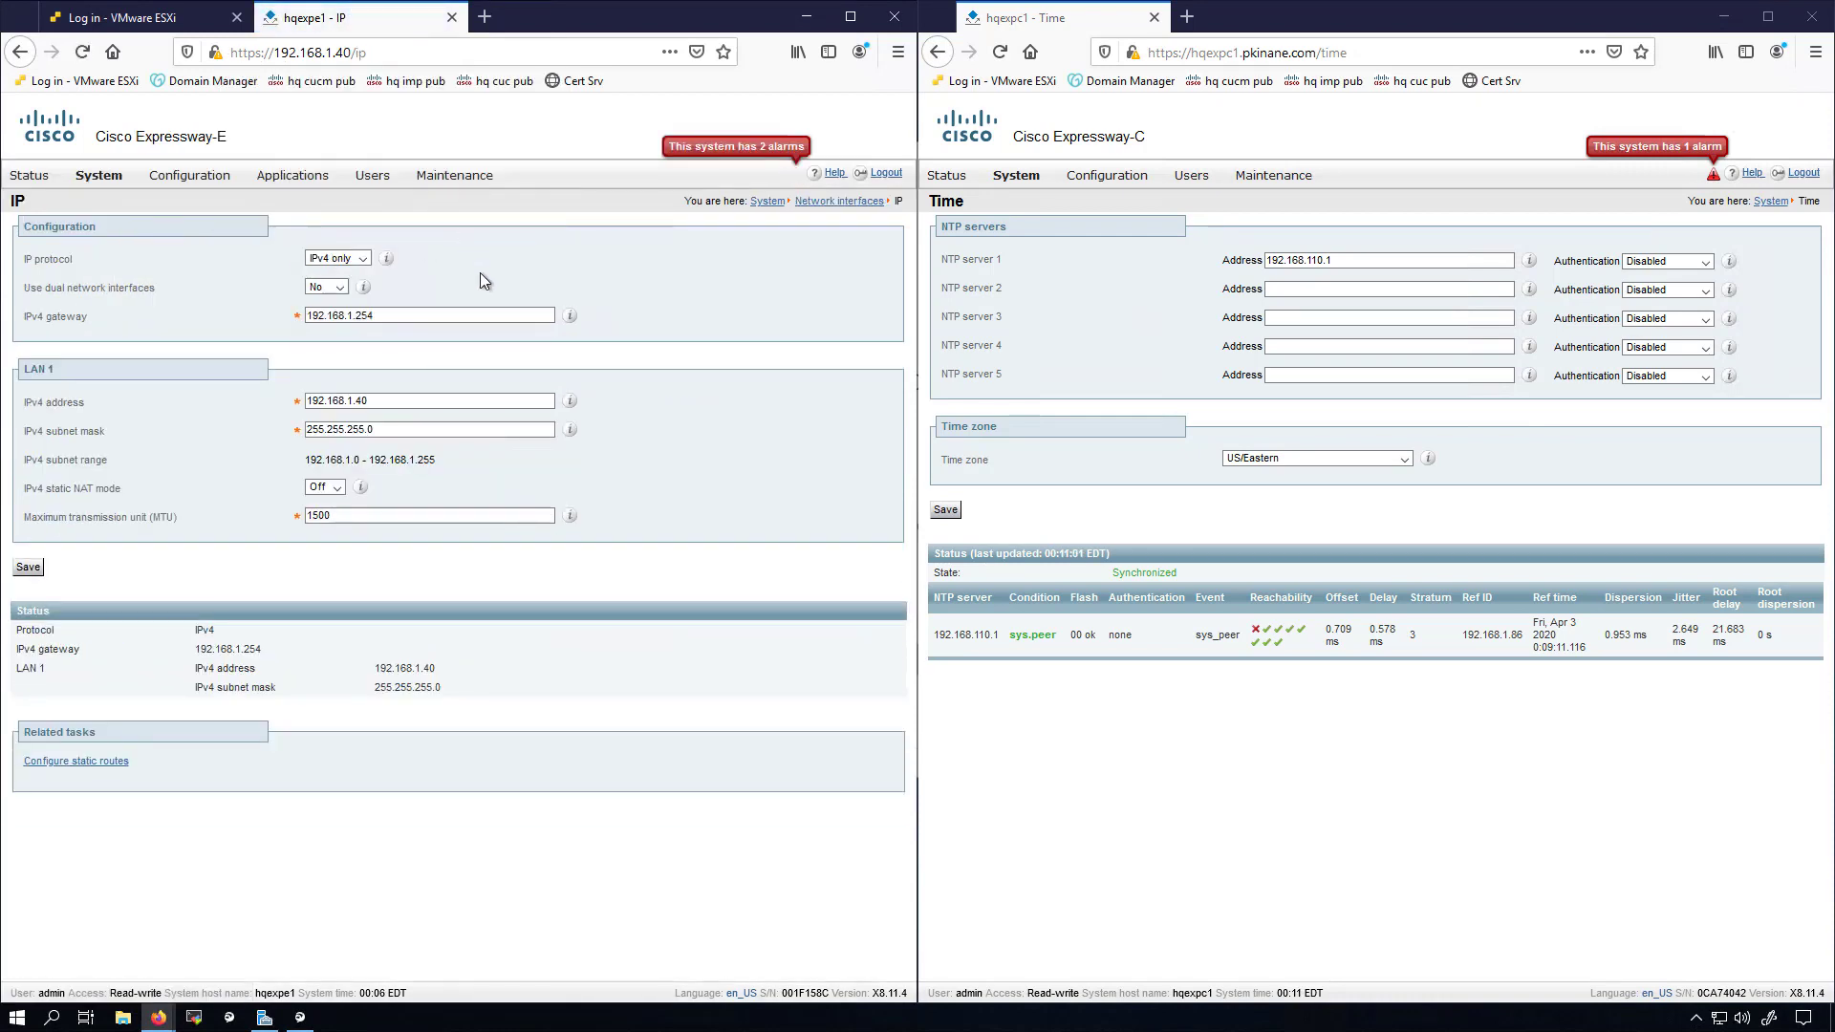
drag(25, 289, 180, 296)
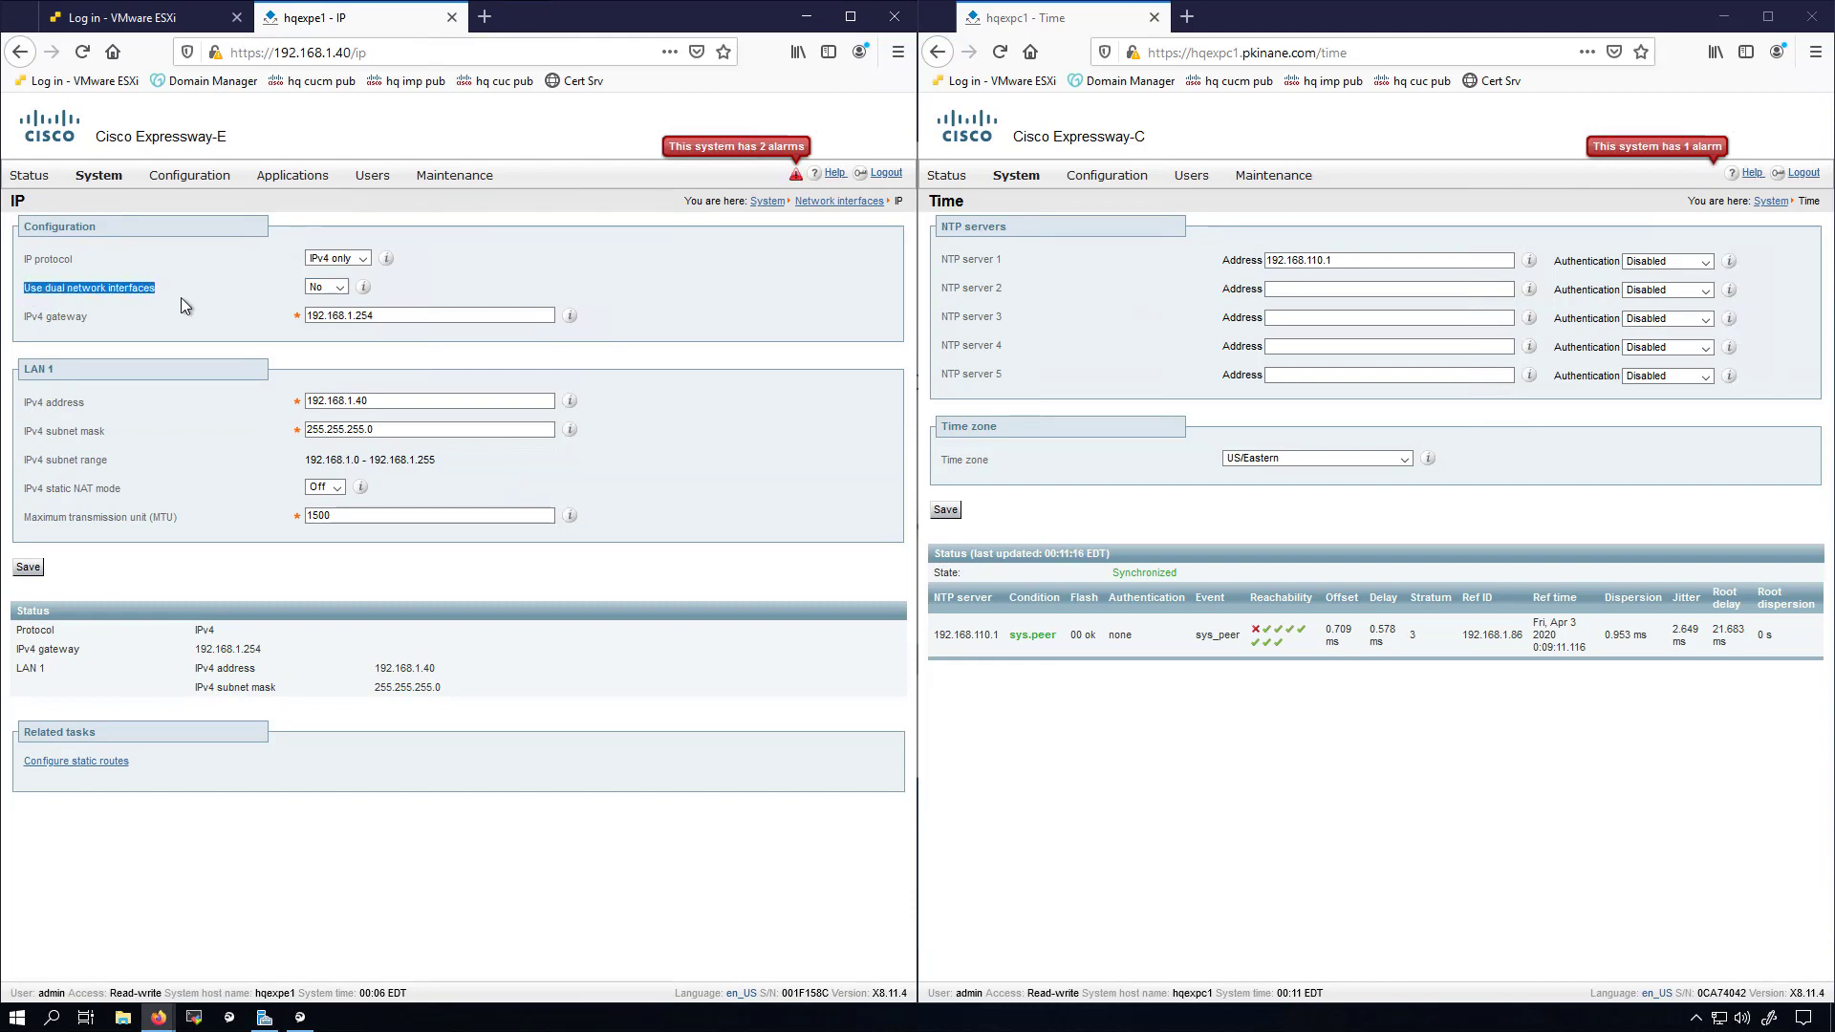
click(326, 287)
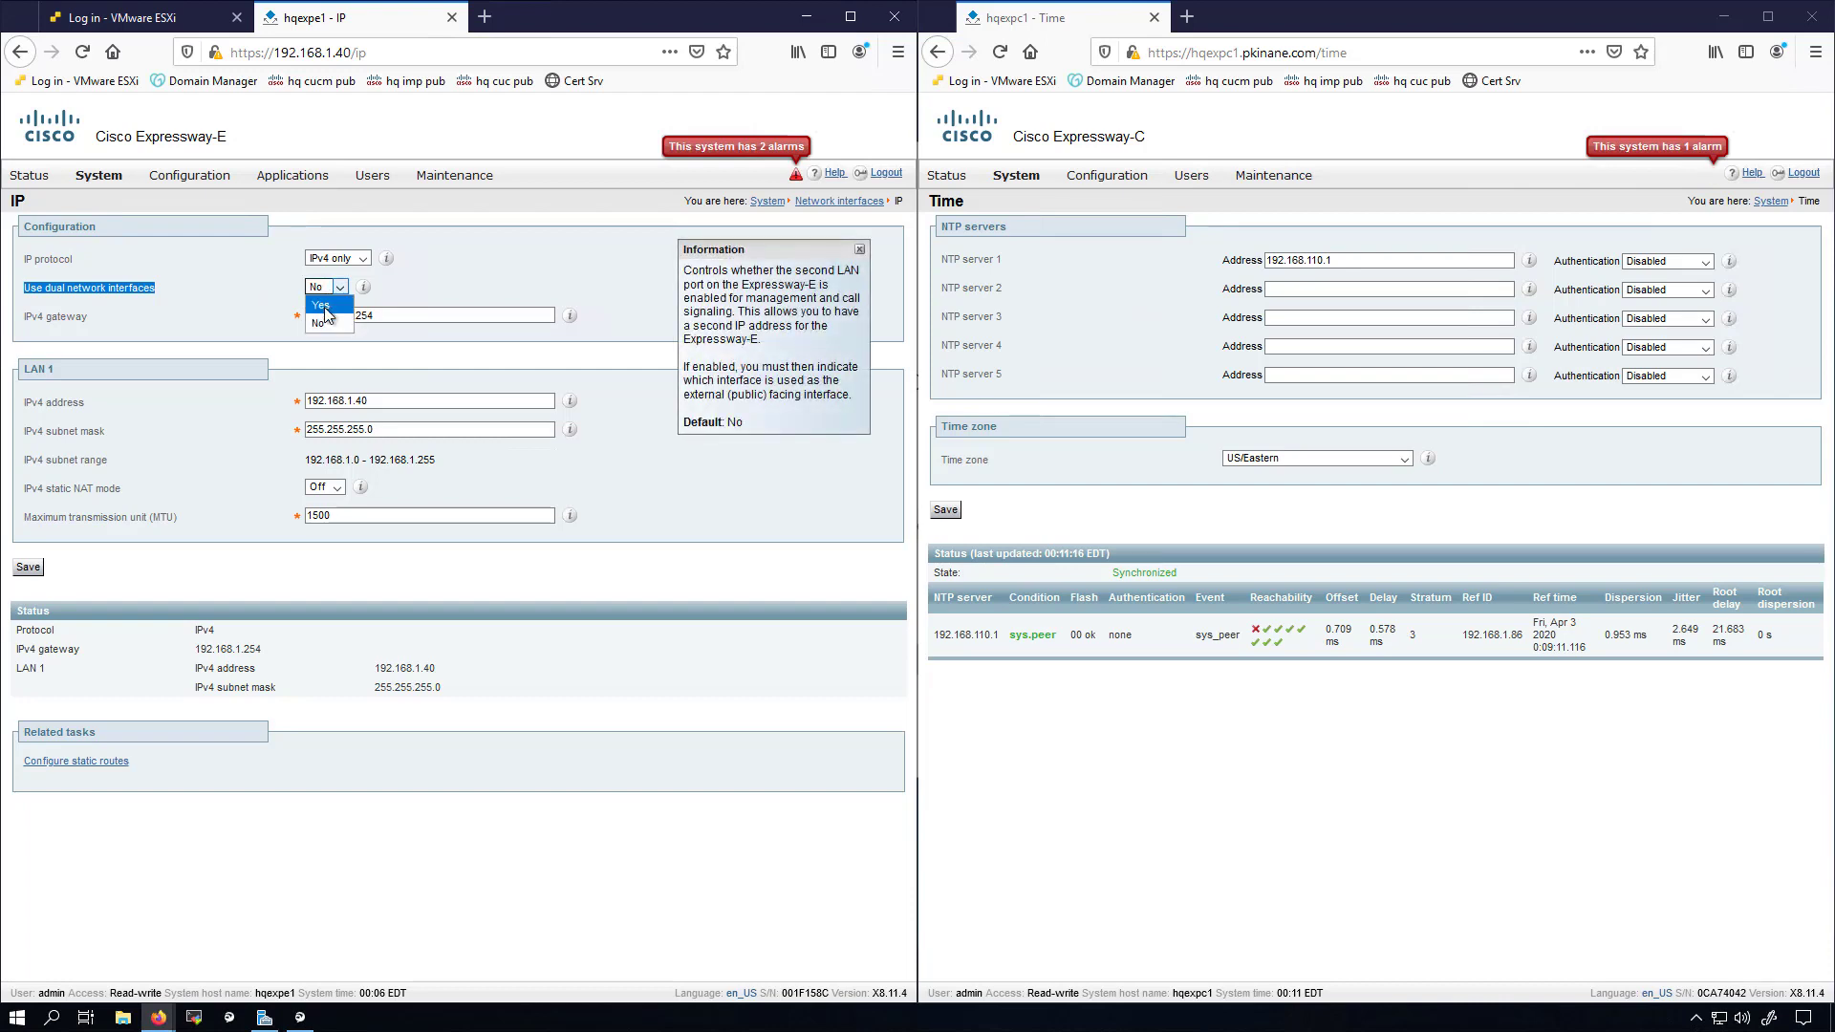
click(328, 315)
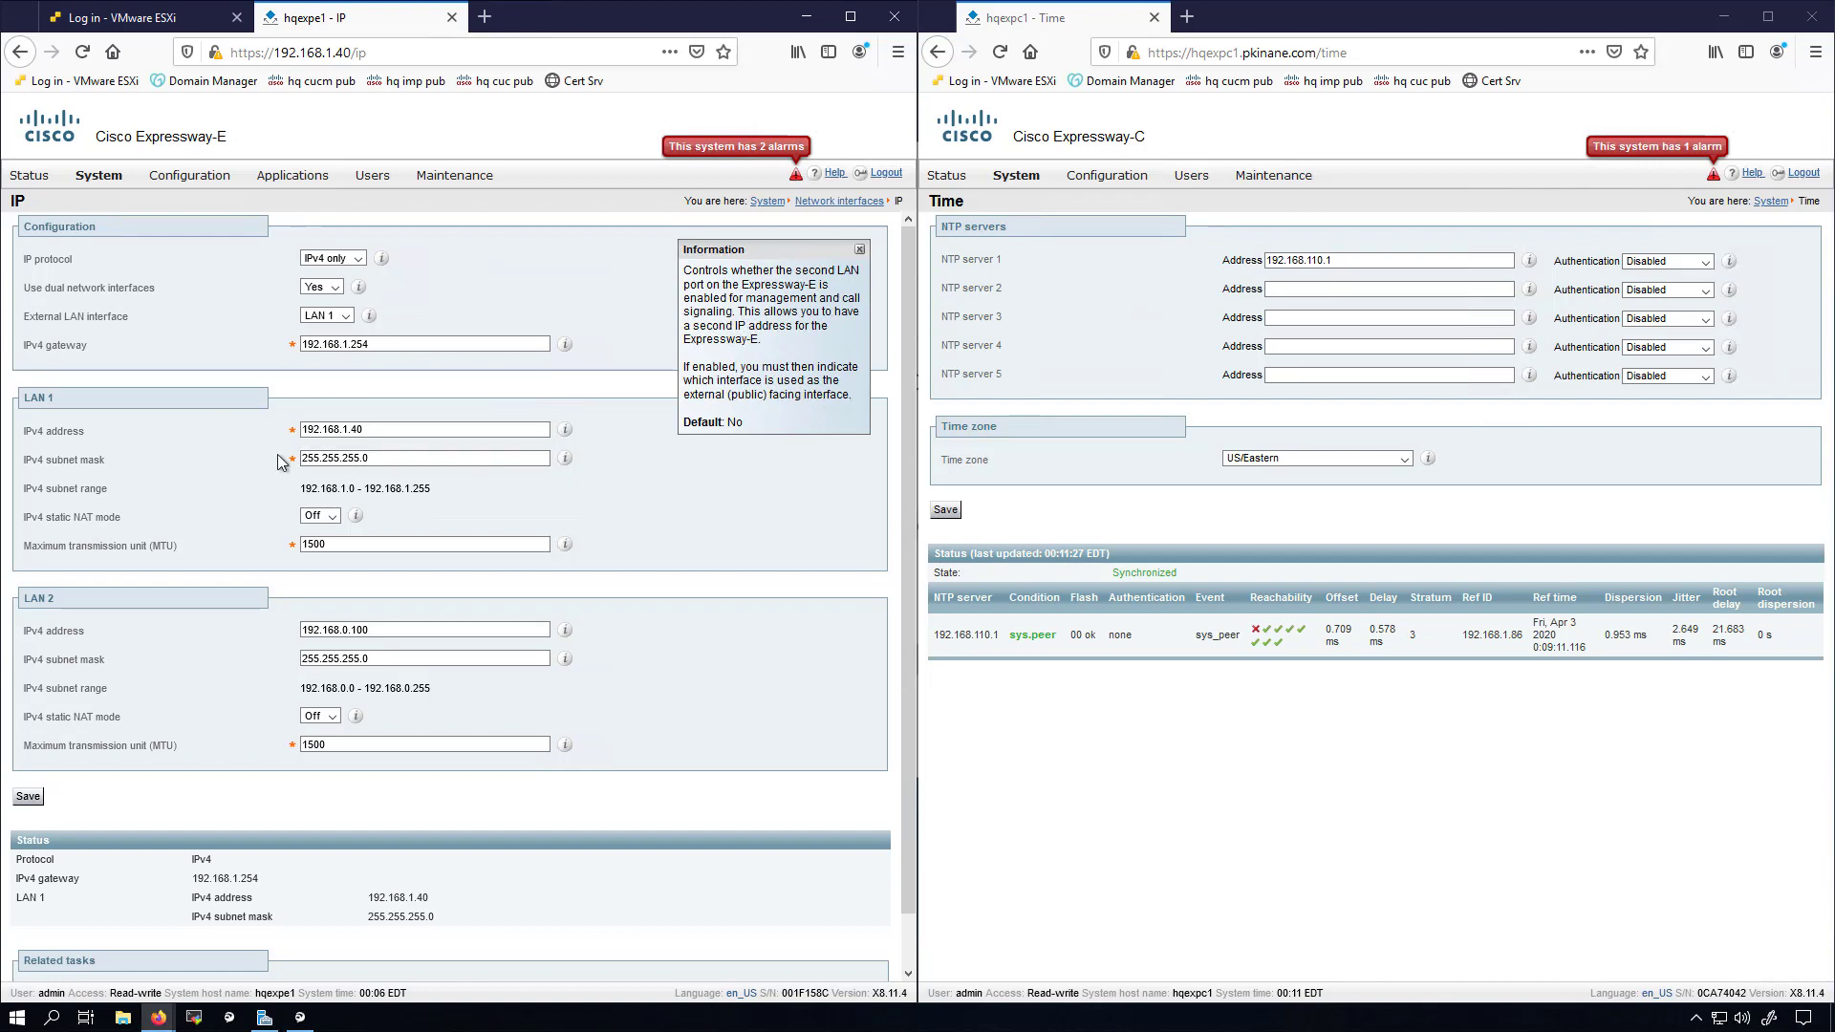
- Change the LAN 2 IPv4 address to 192.168.110.40 and save the network settings
click(350, 630)
drag(343, 630, 401, 627)
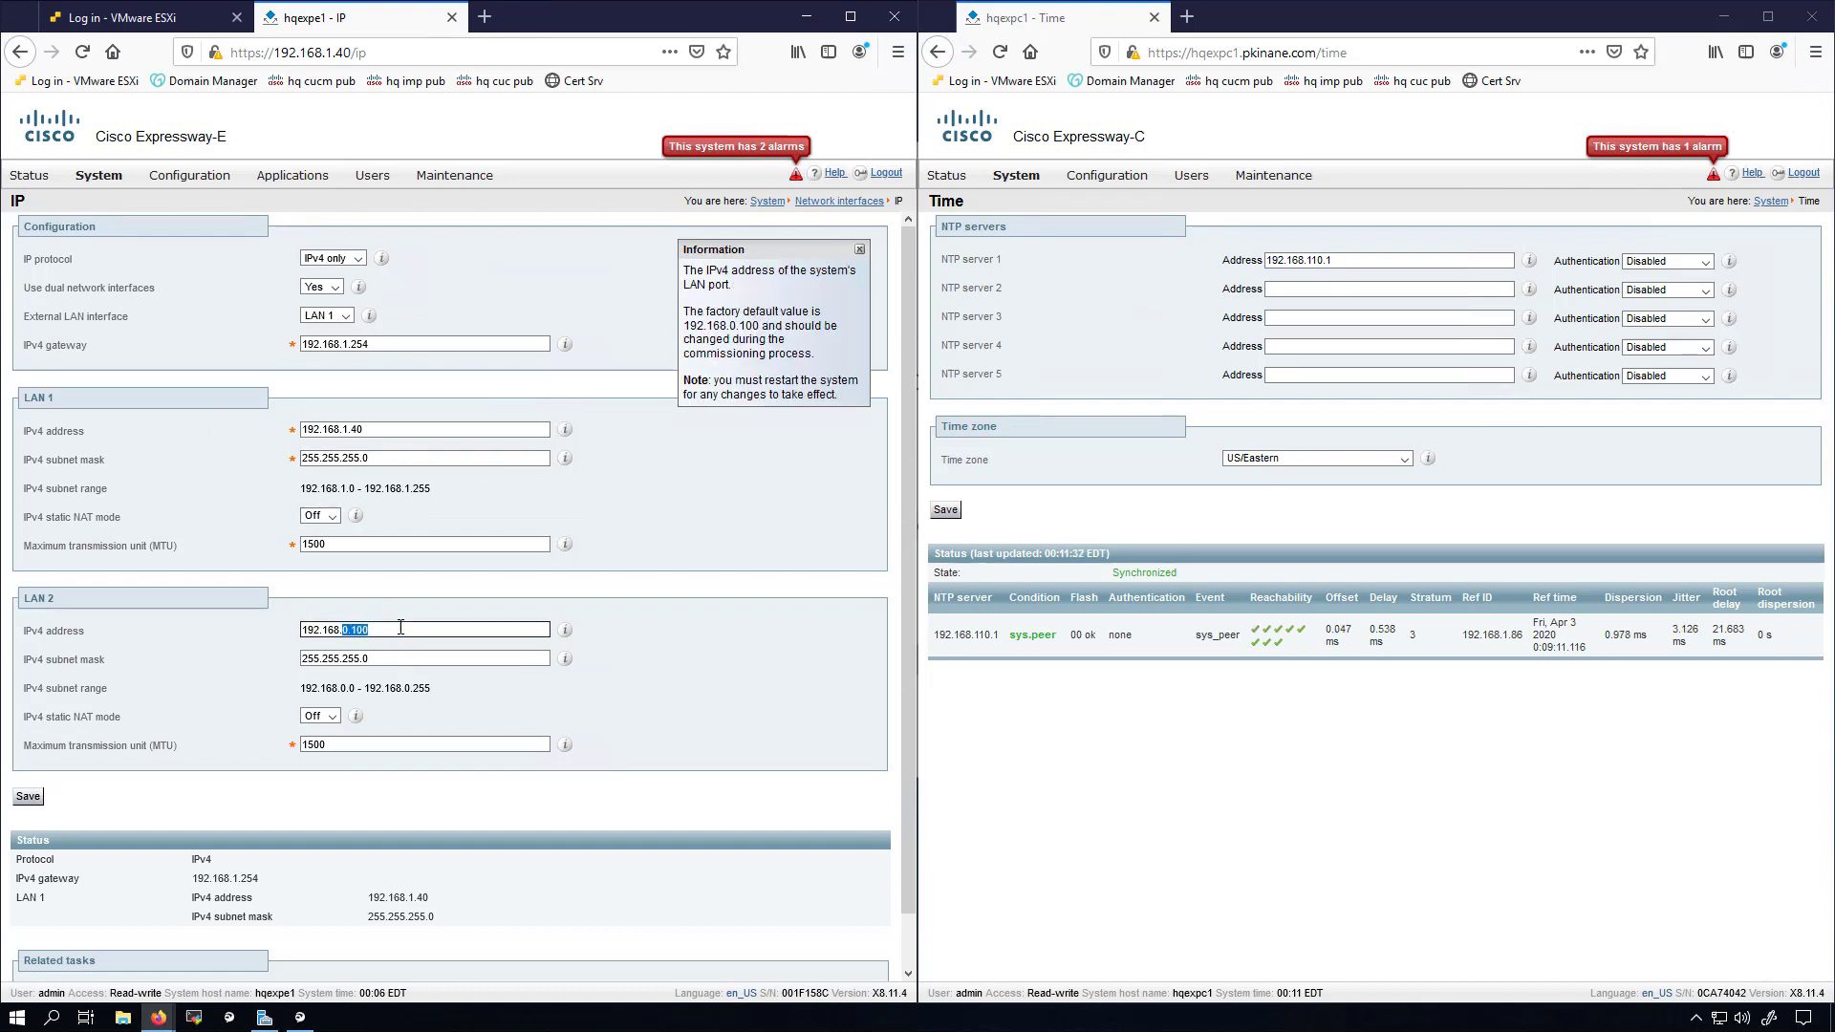
text(110)
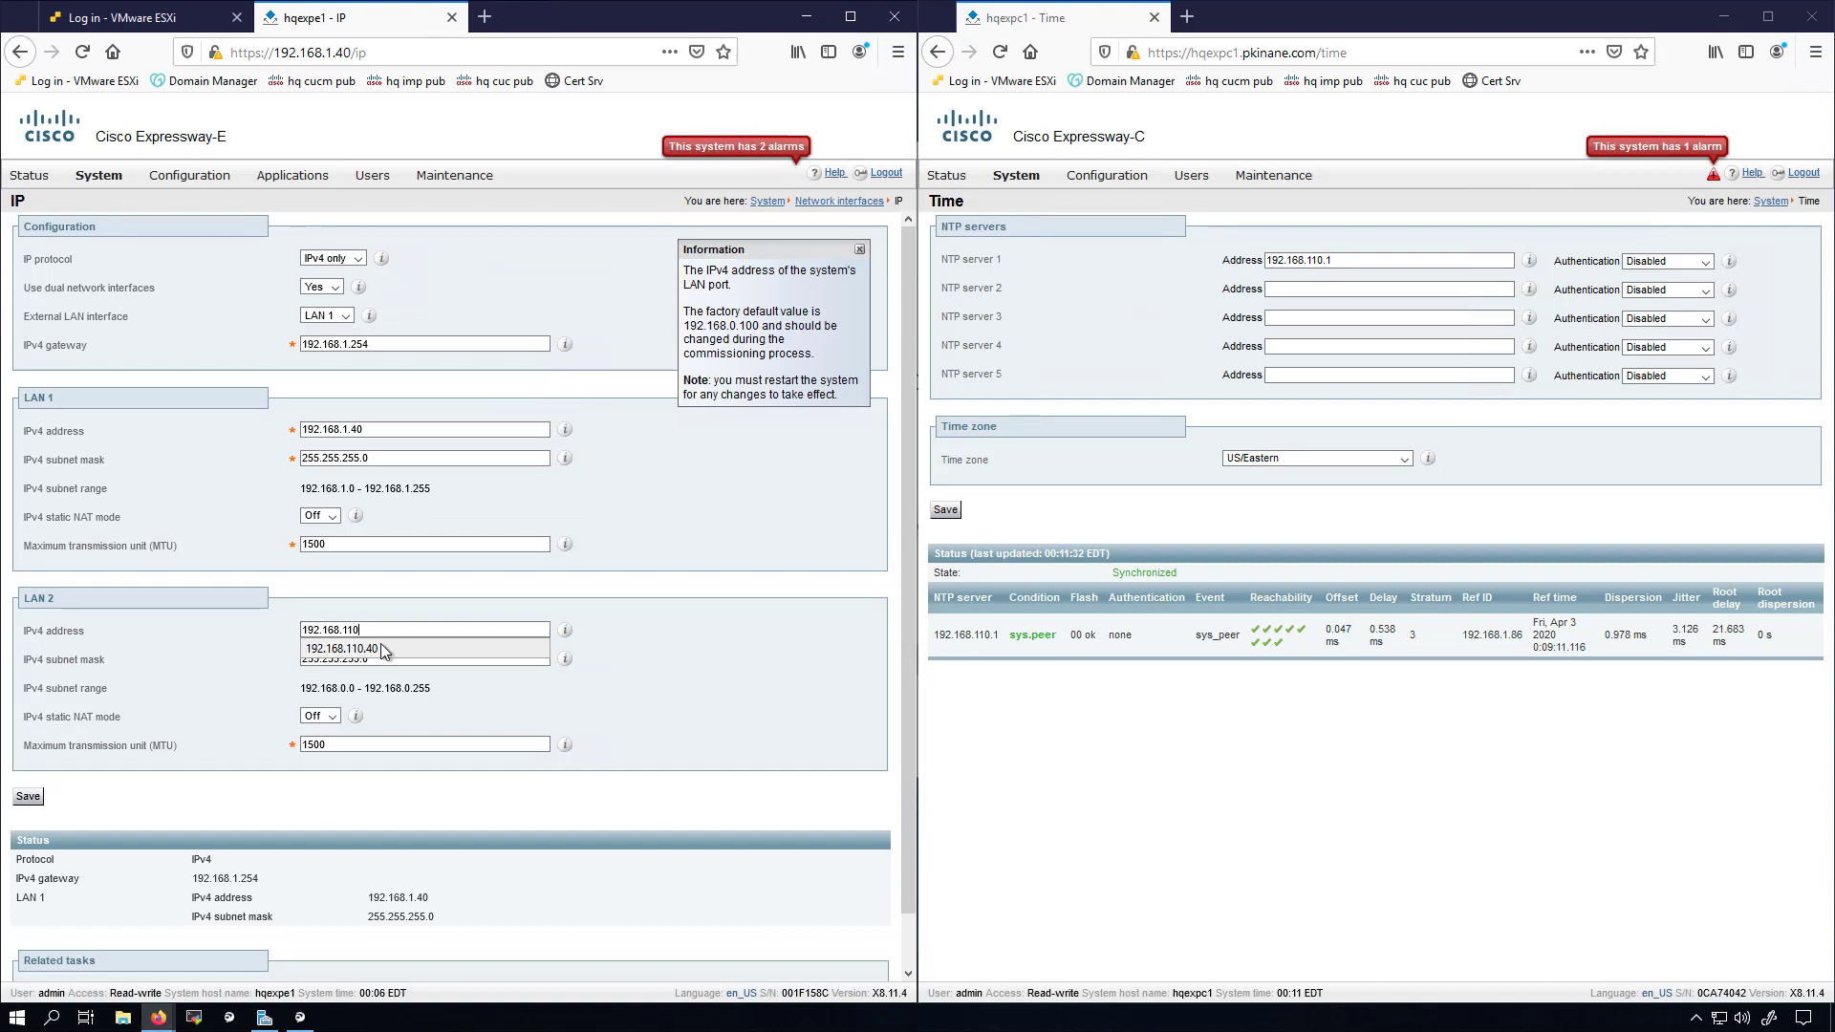
click(392, 648)
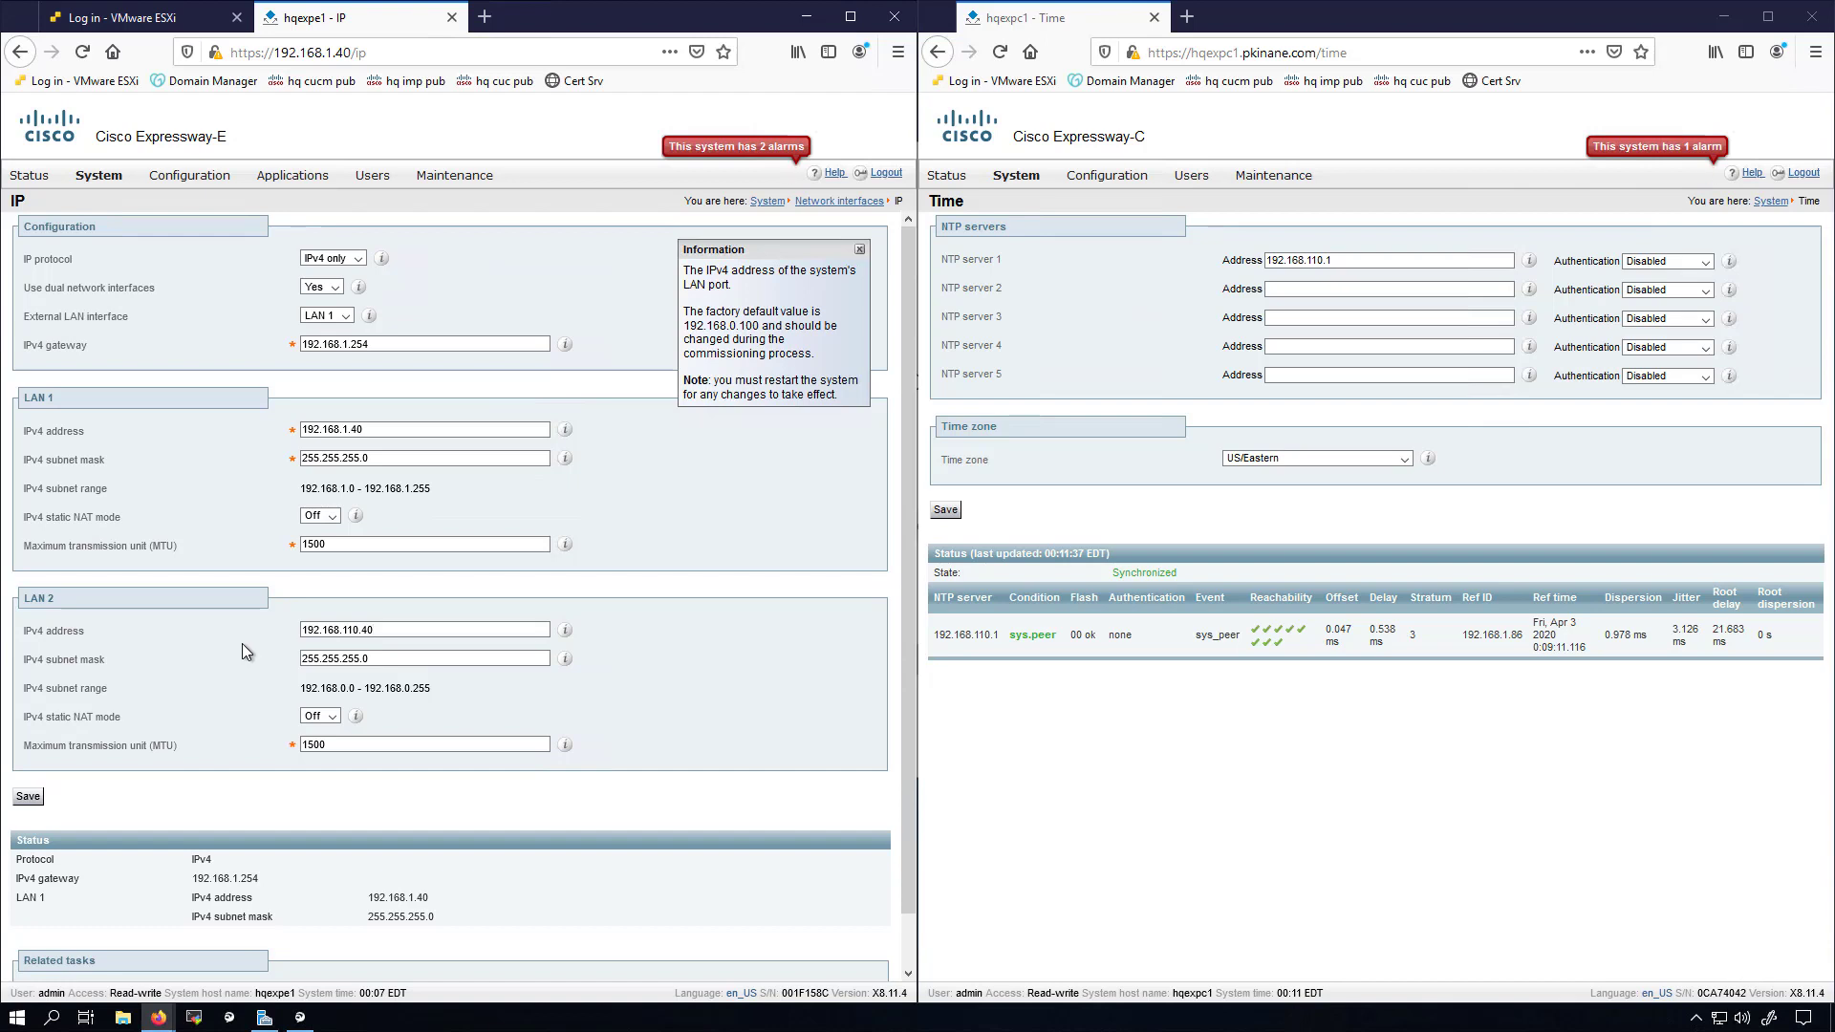
double_click(367, 629)
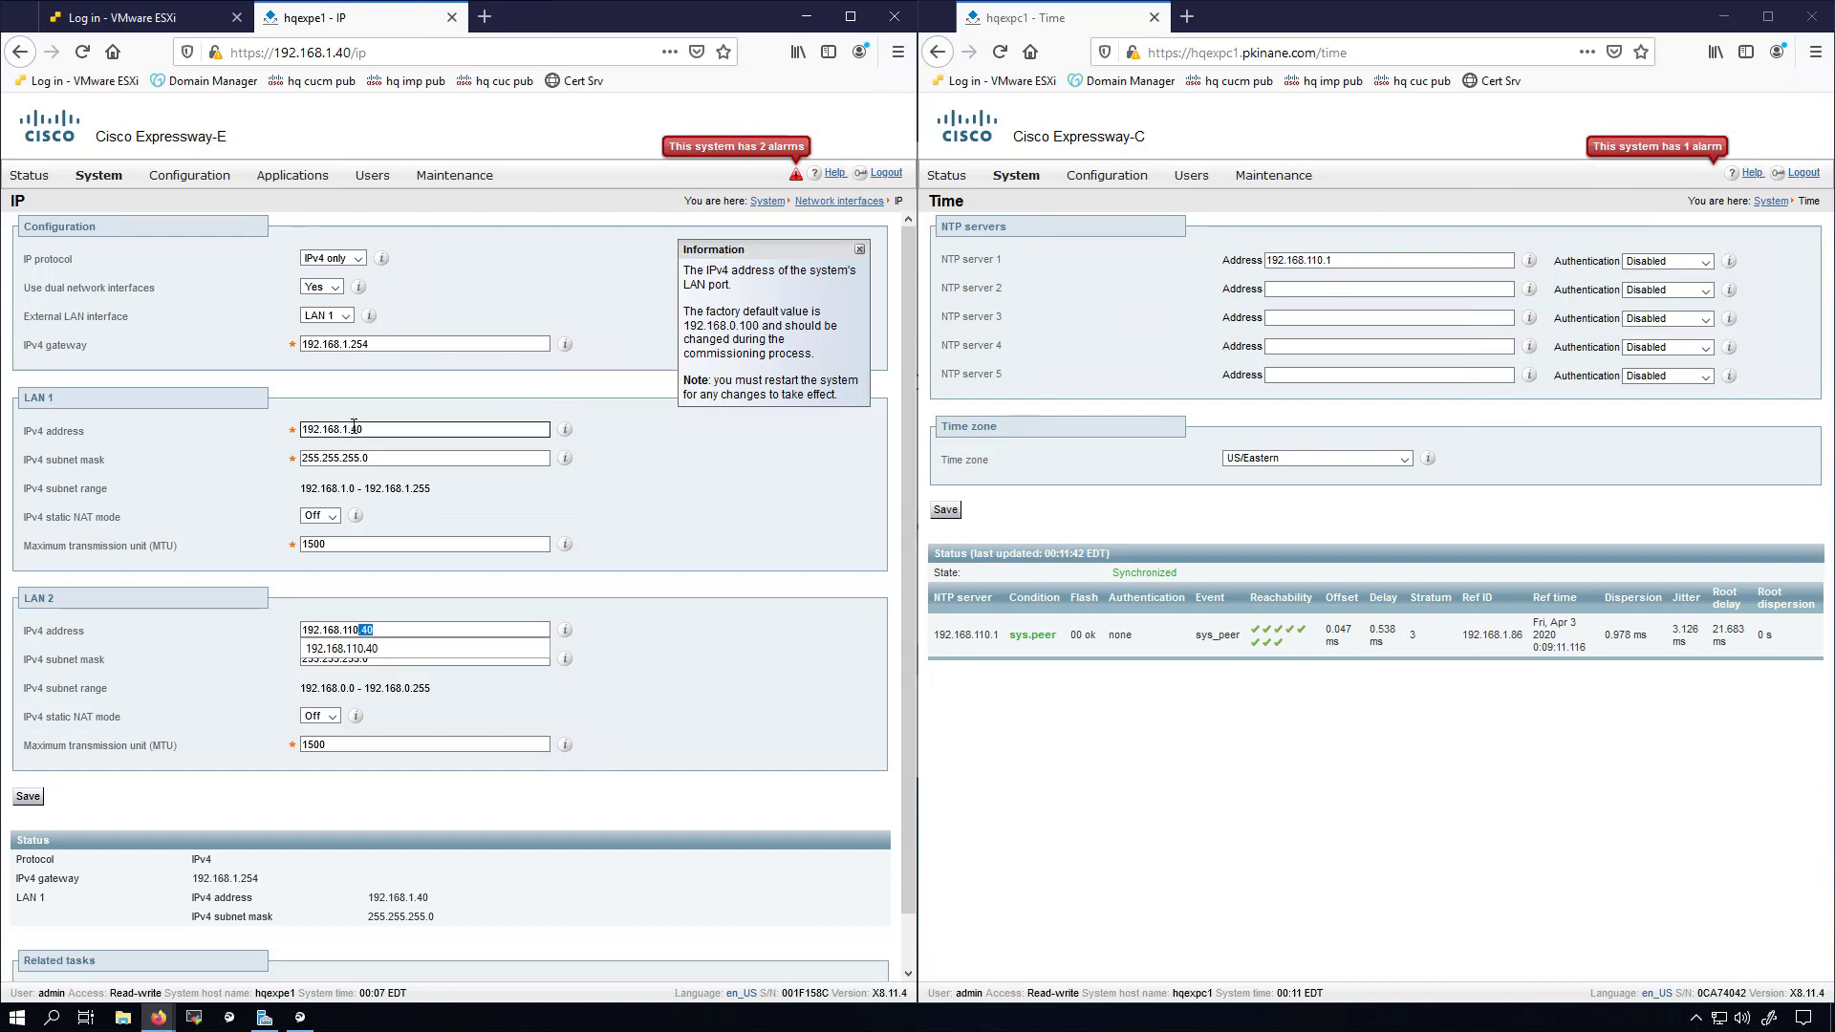
click(691, 613)
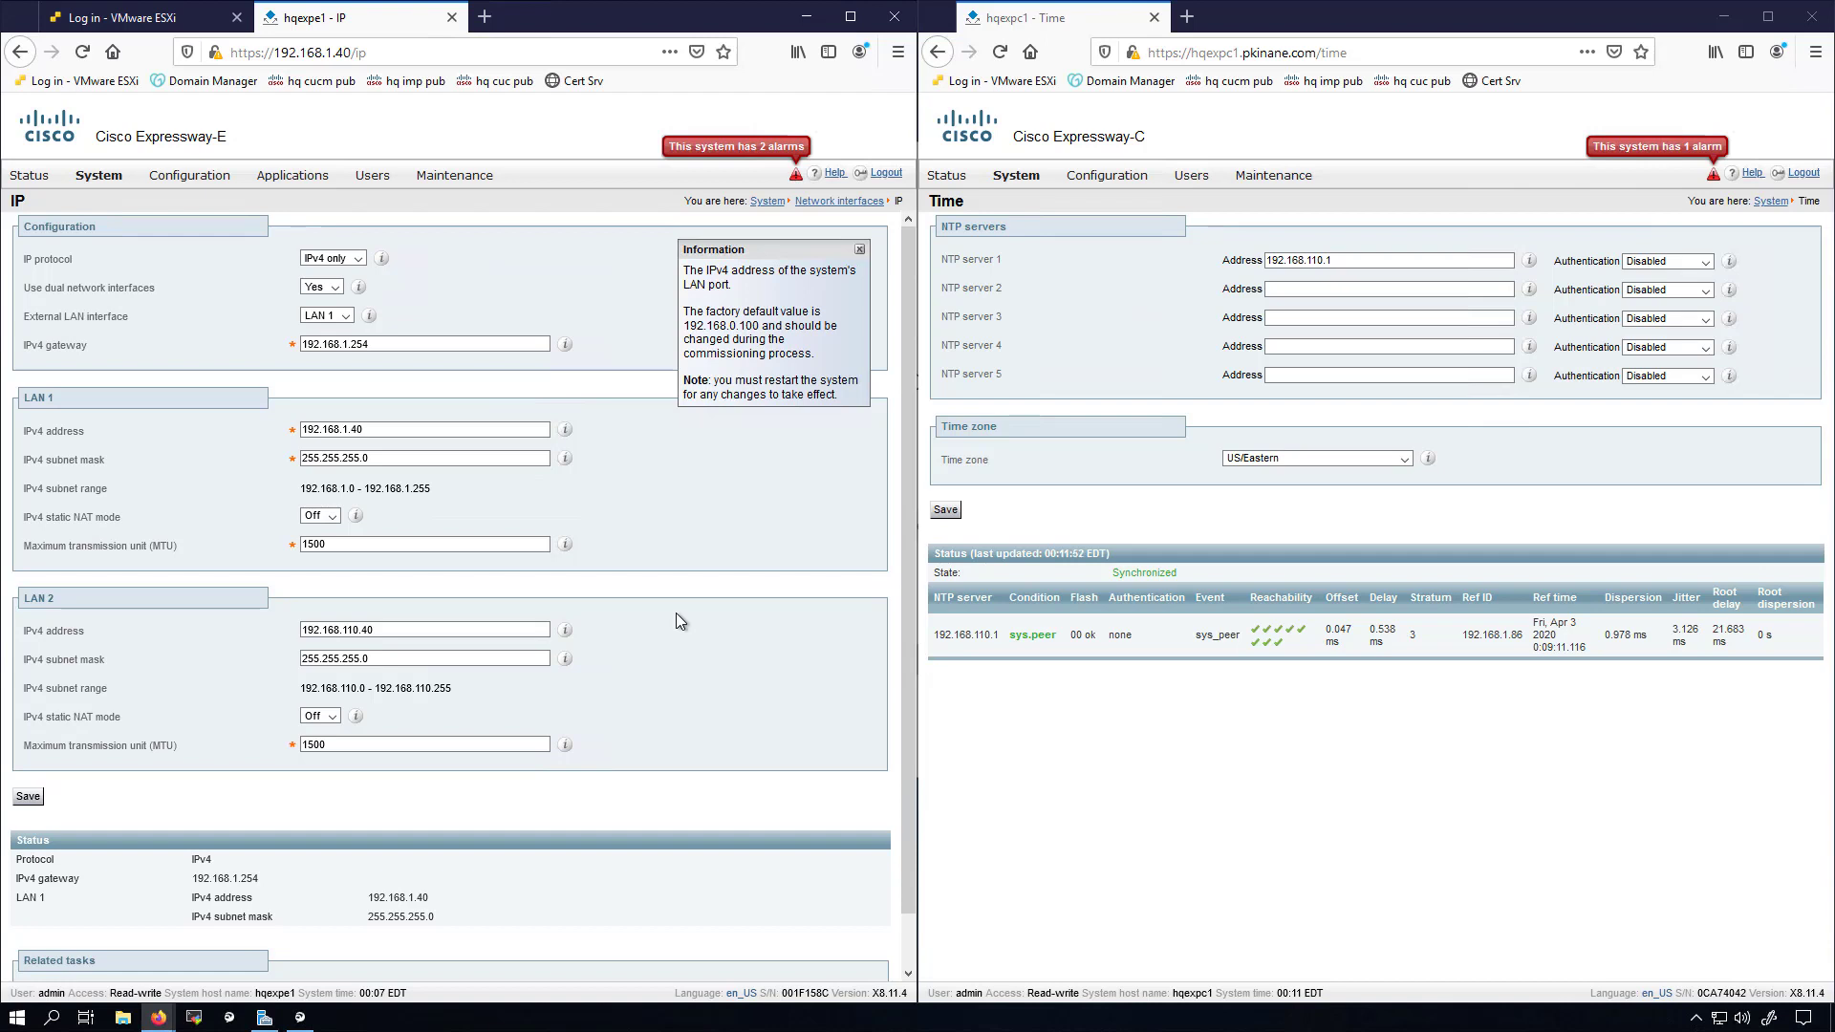
click(29, 797)
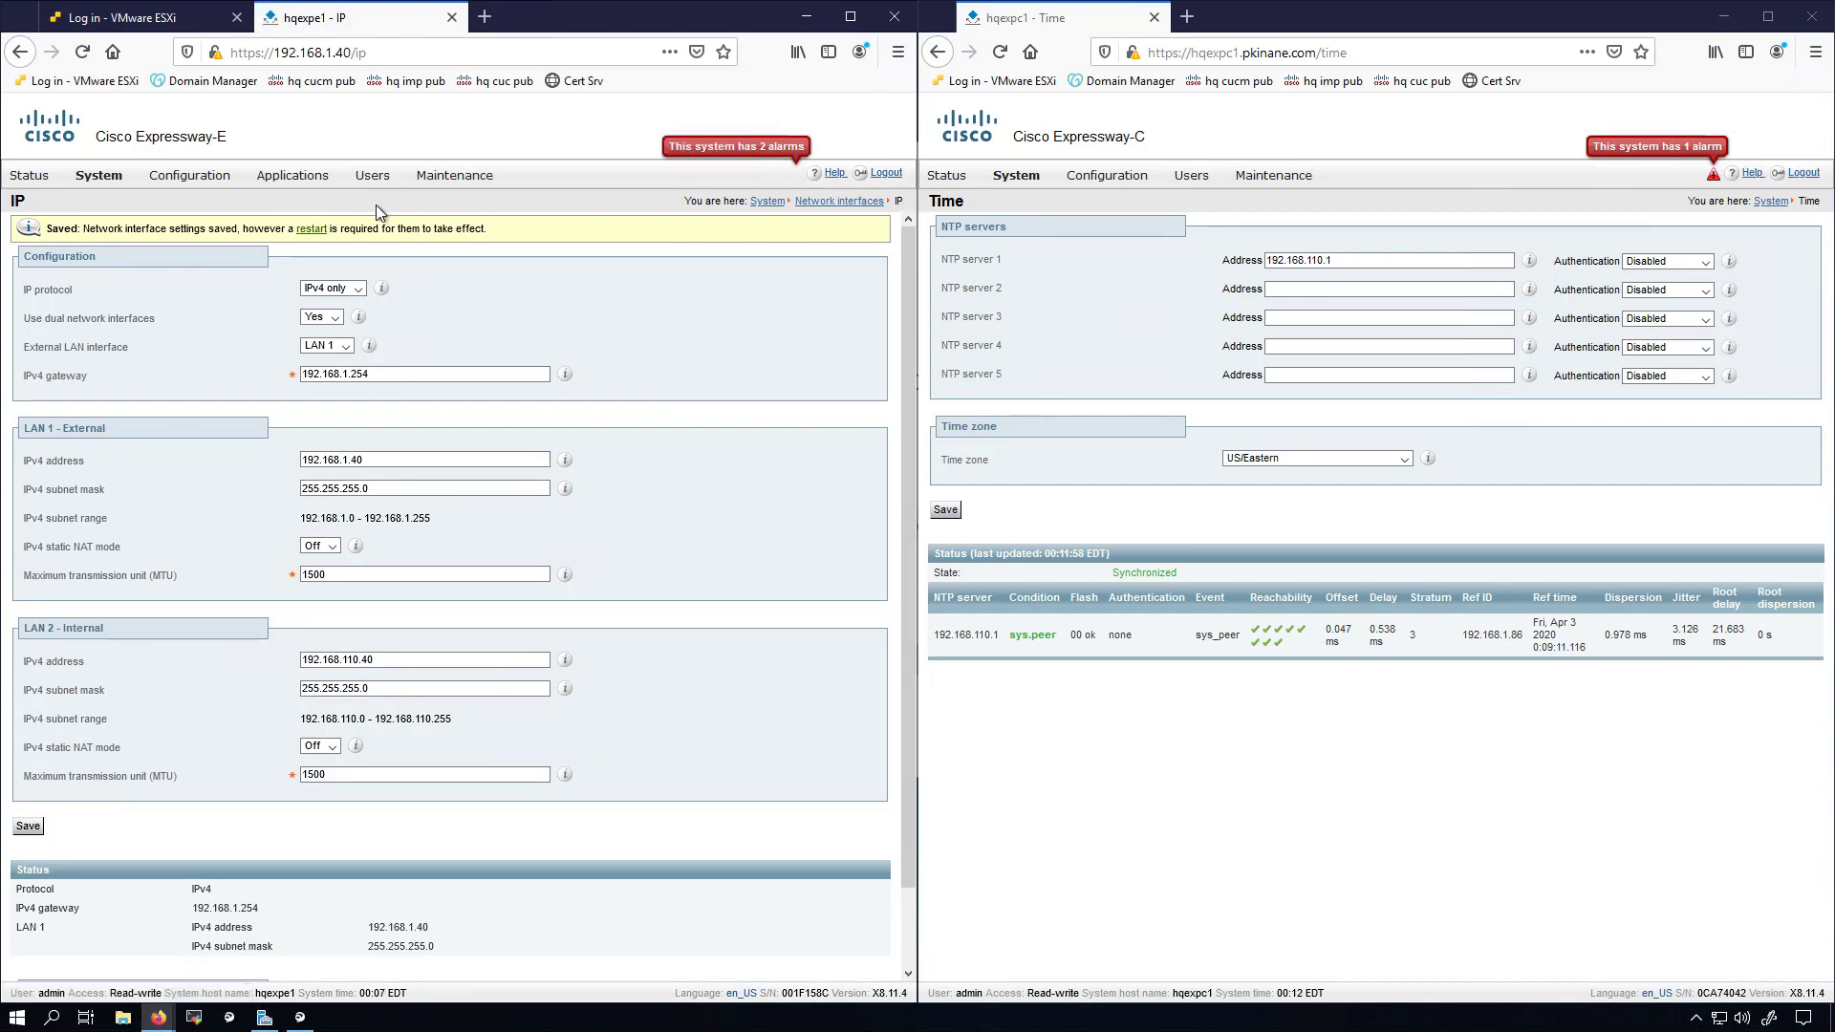
- Restart Expressway-E and confirm the restart prompt
click(314, 230)
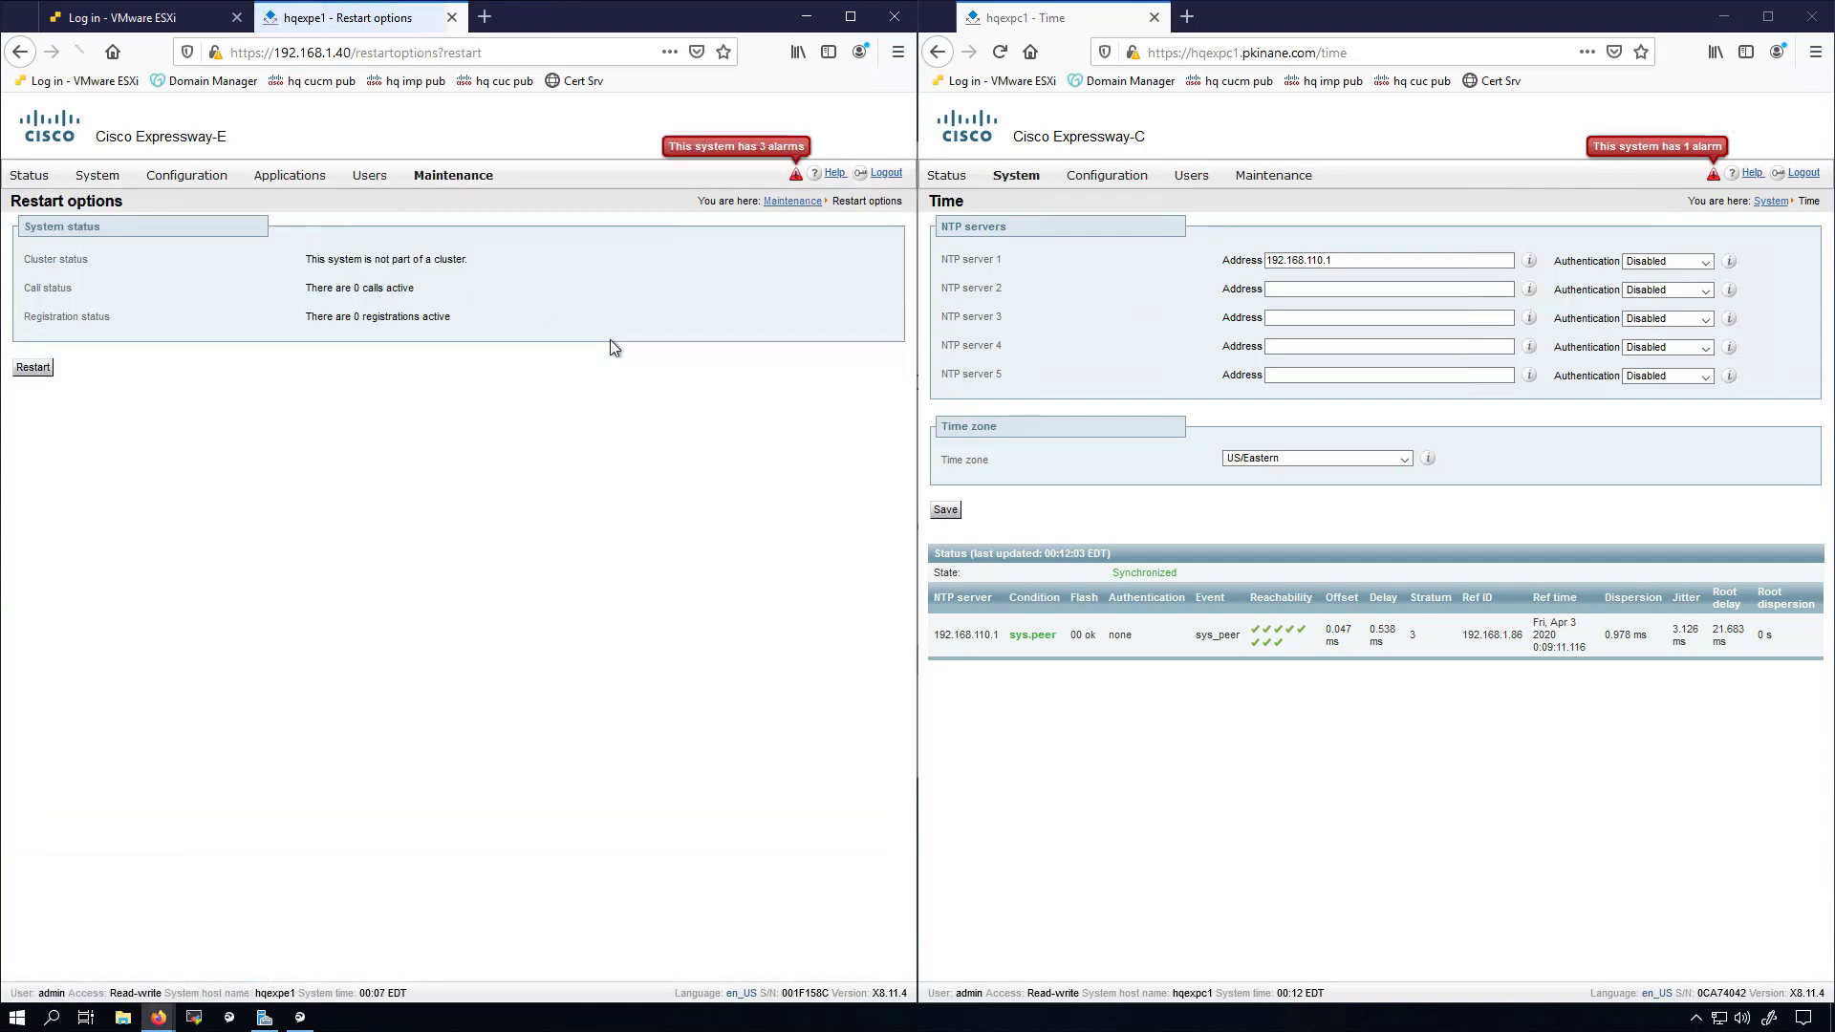
click(42, 376)
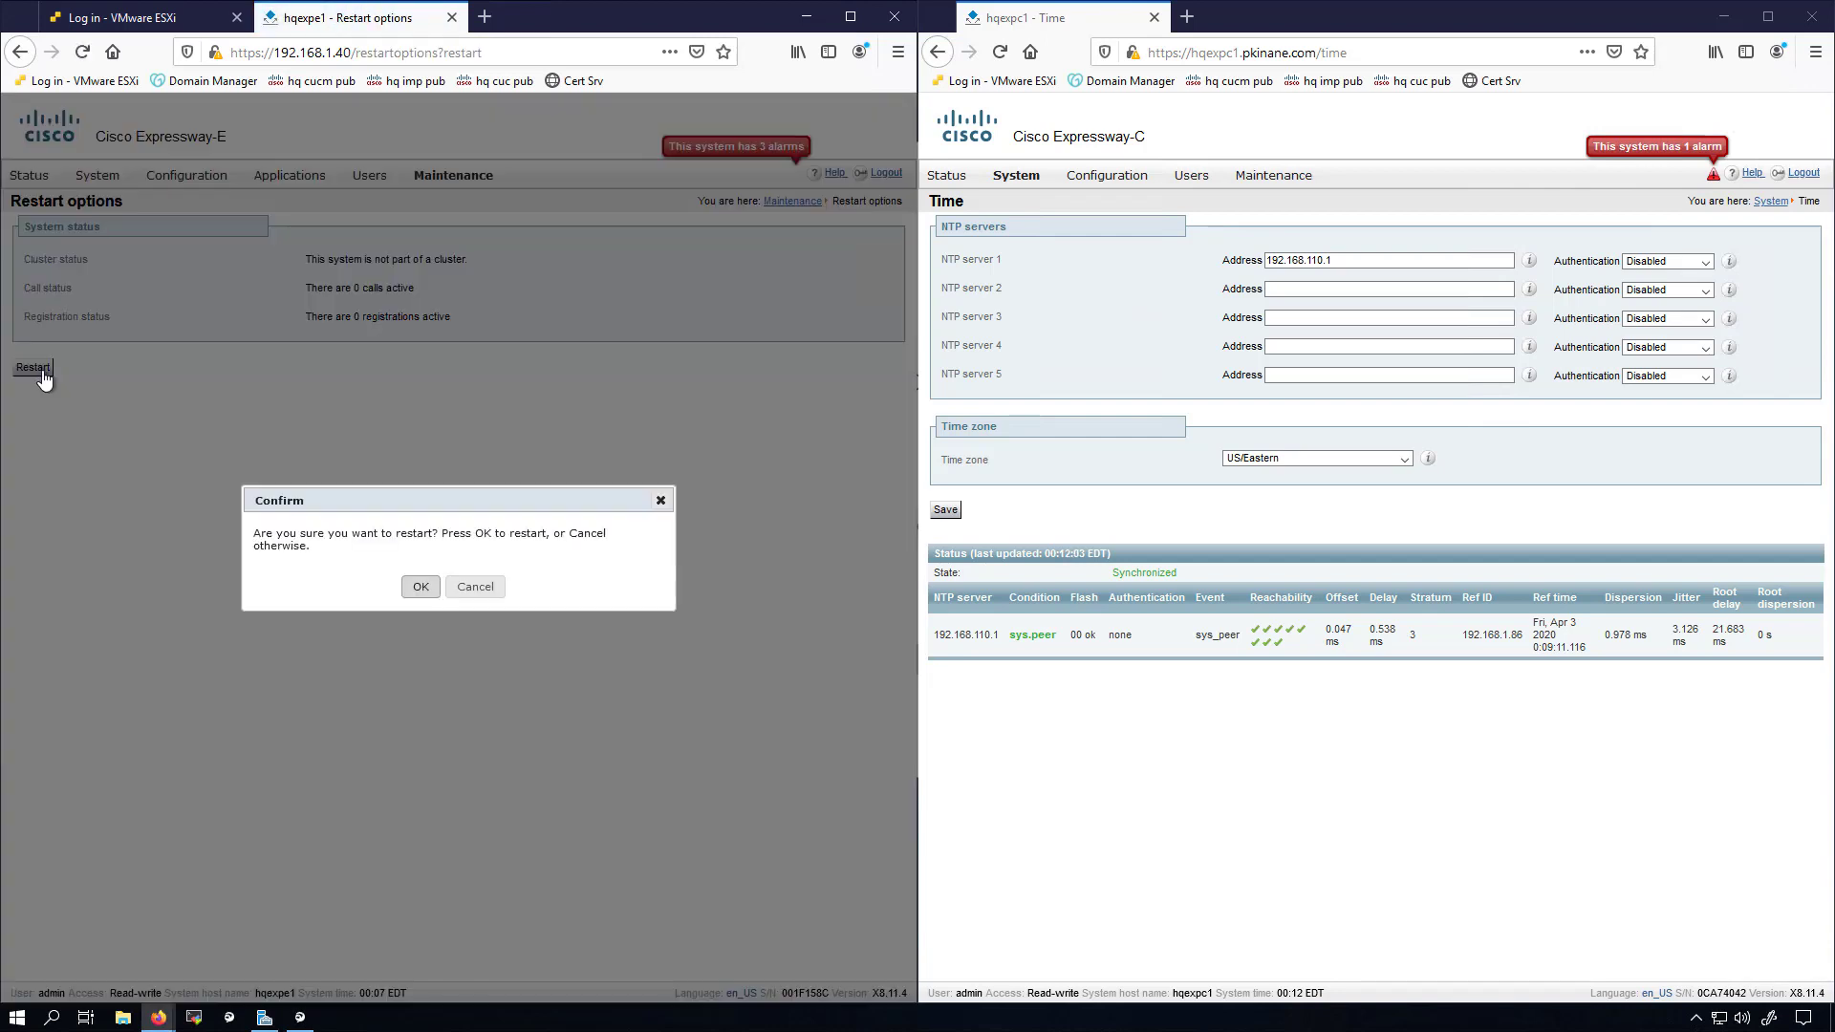
click(423, 590)
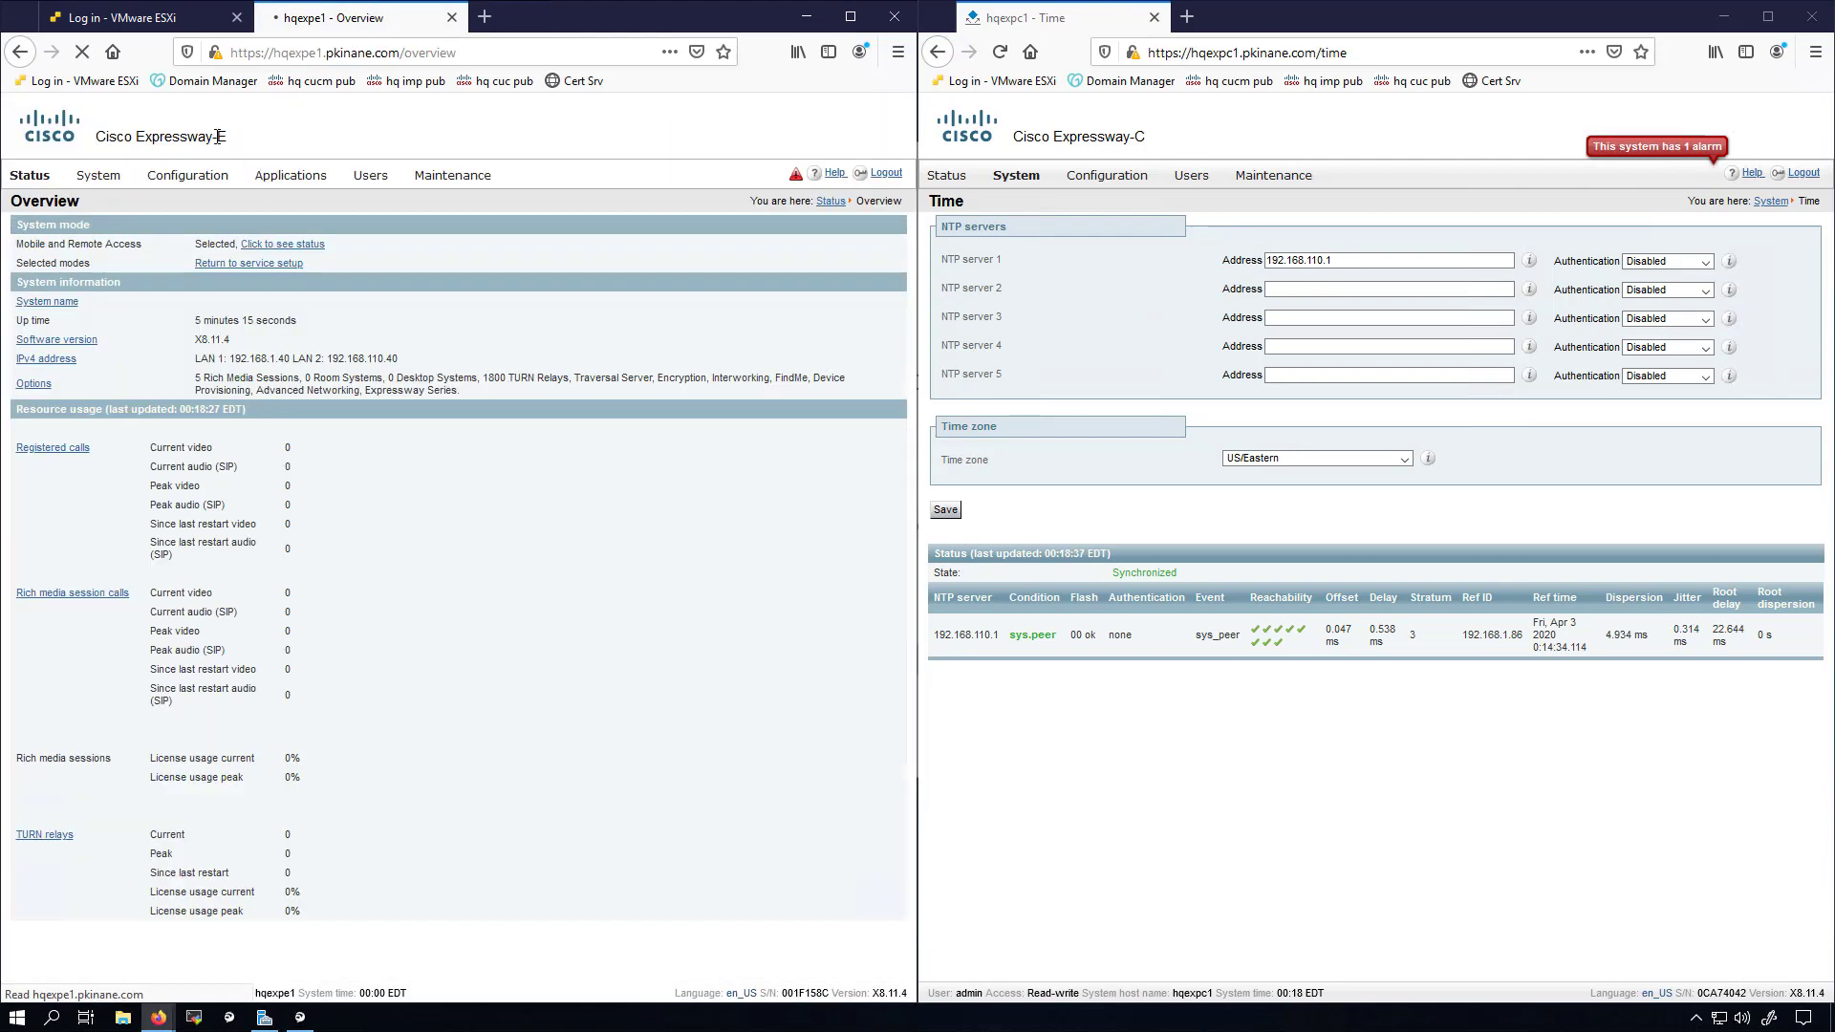
- Wait for Expressway-E to return, checking its header name and host name in the web address
drag(151, 140, 250, 145)
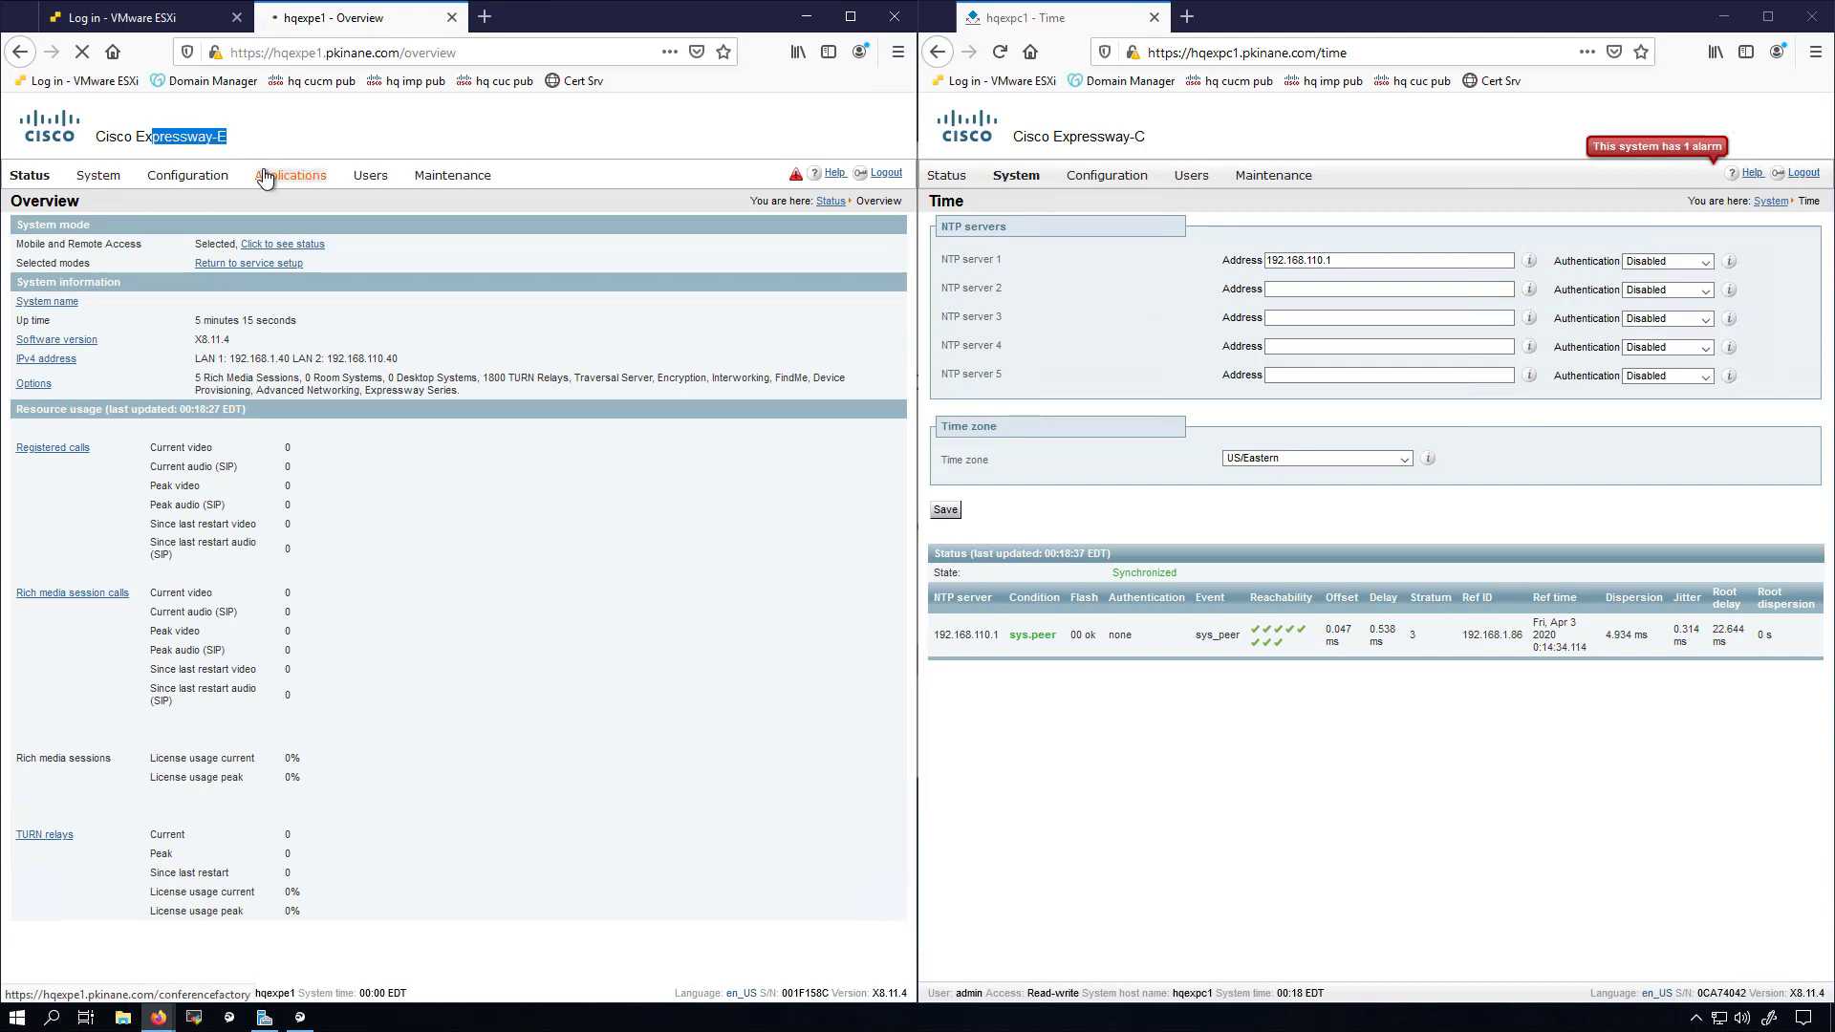
drag(274, 53, 401, 53)
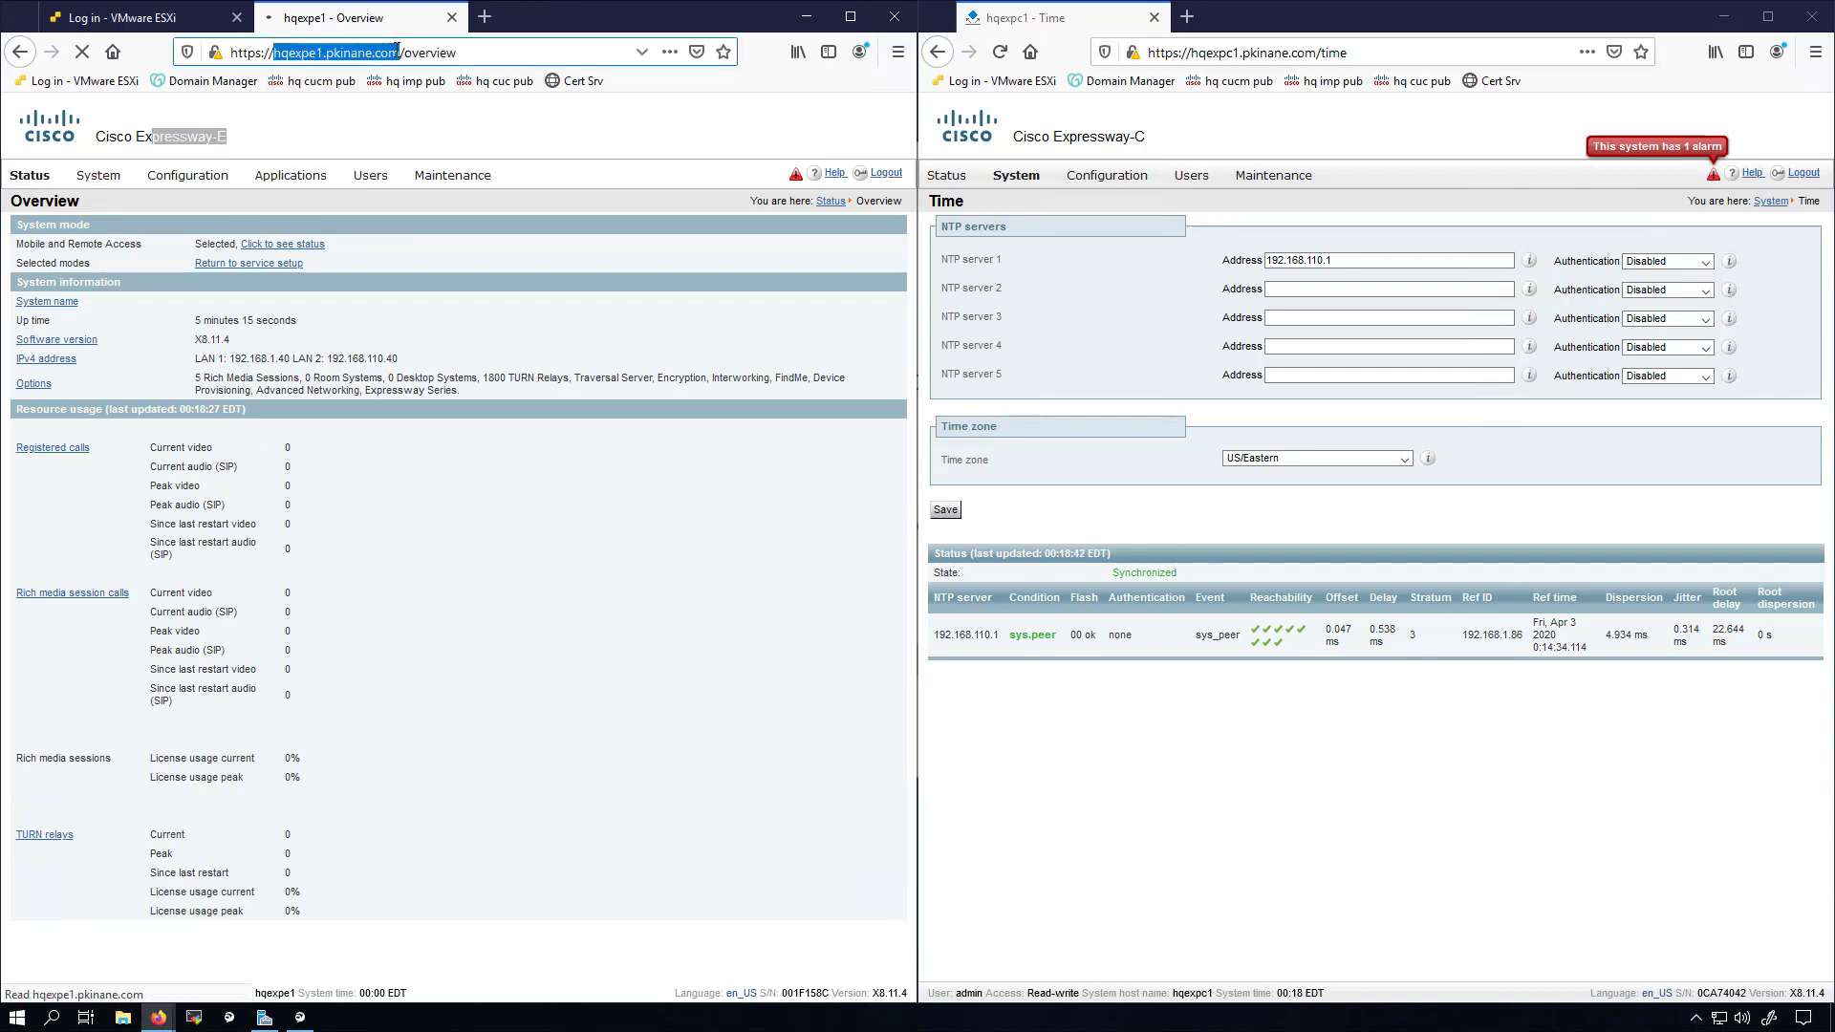
click(354, 142)
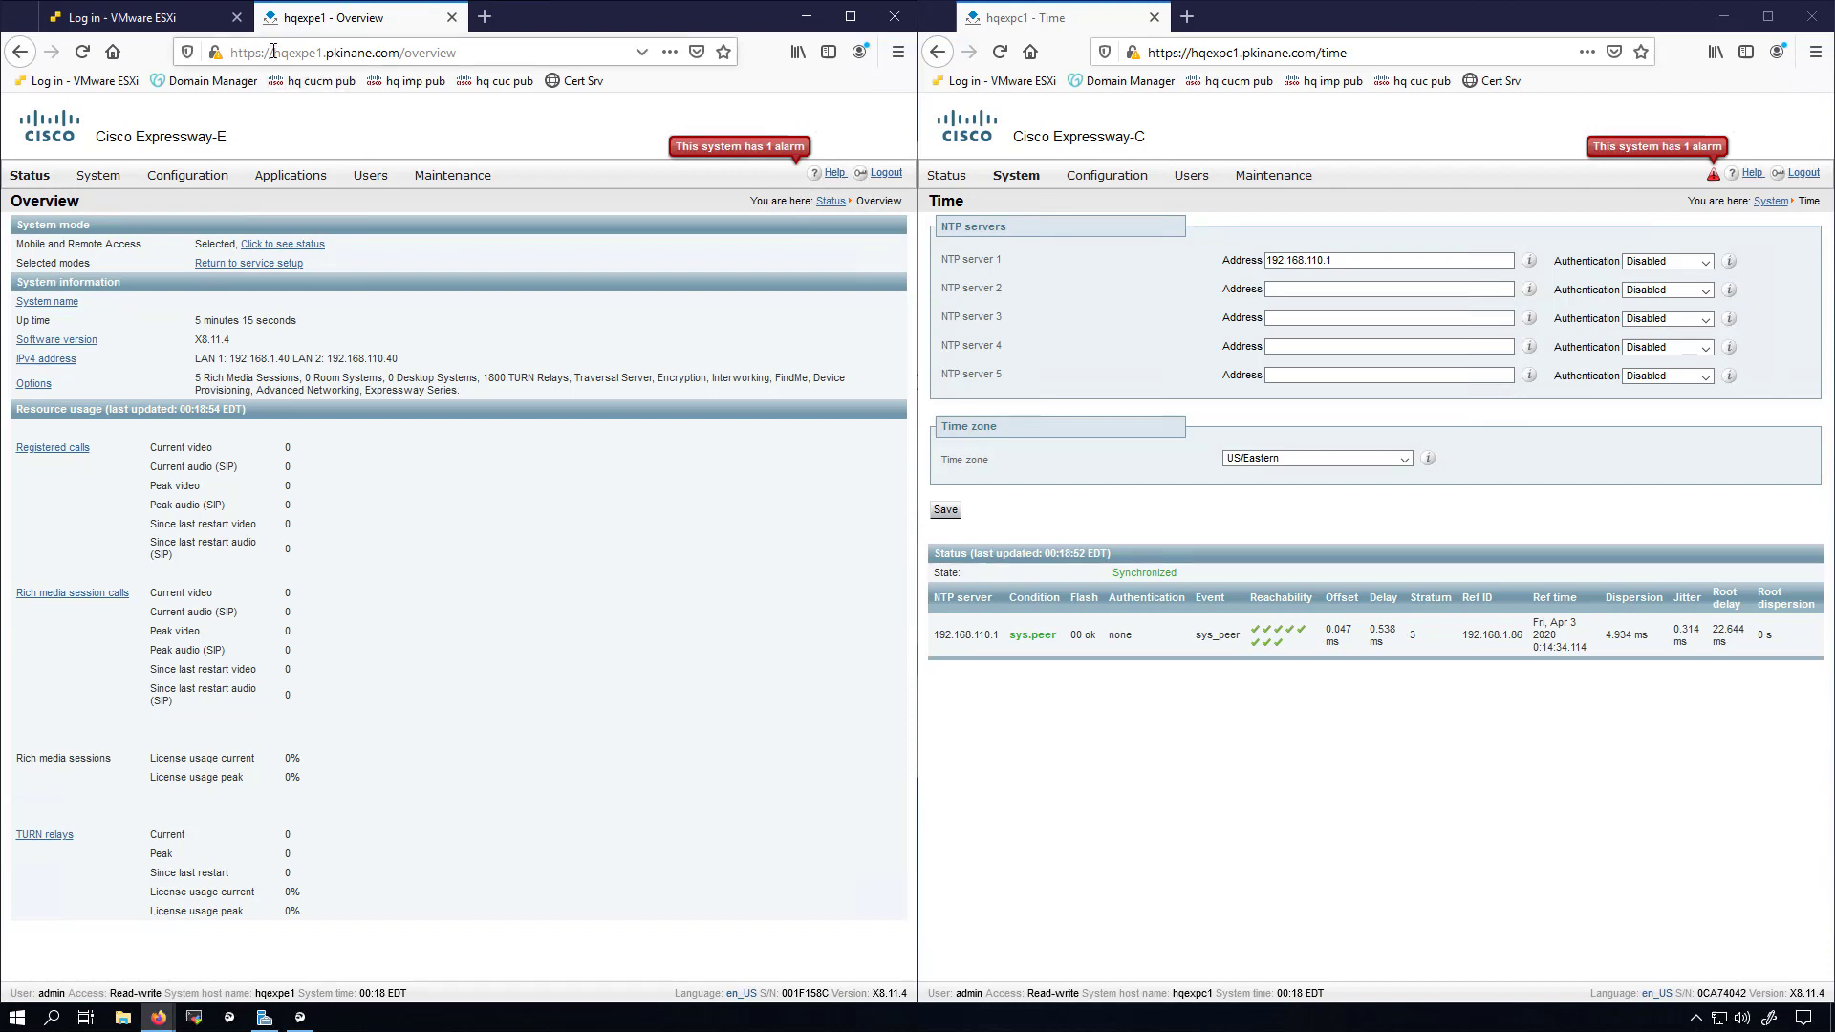
drag(275, 53, 388, 53)
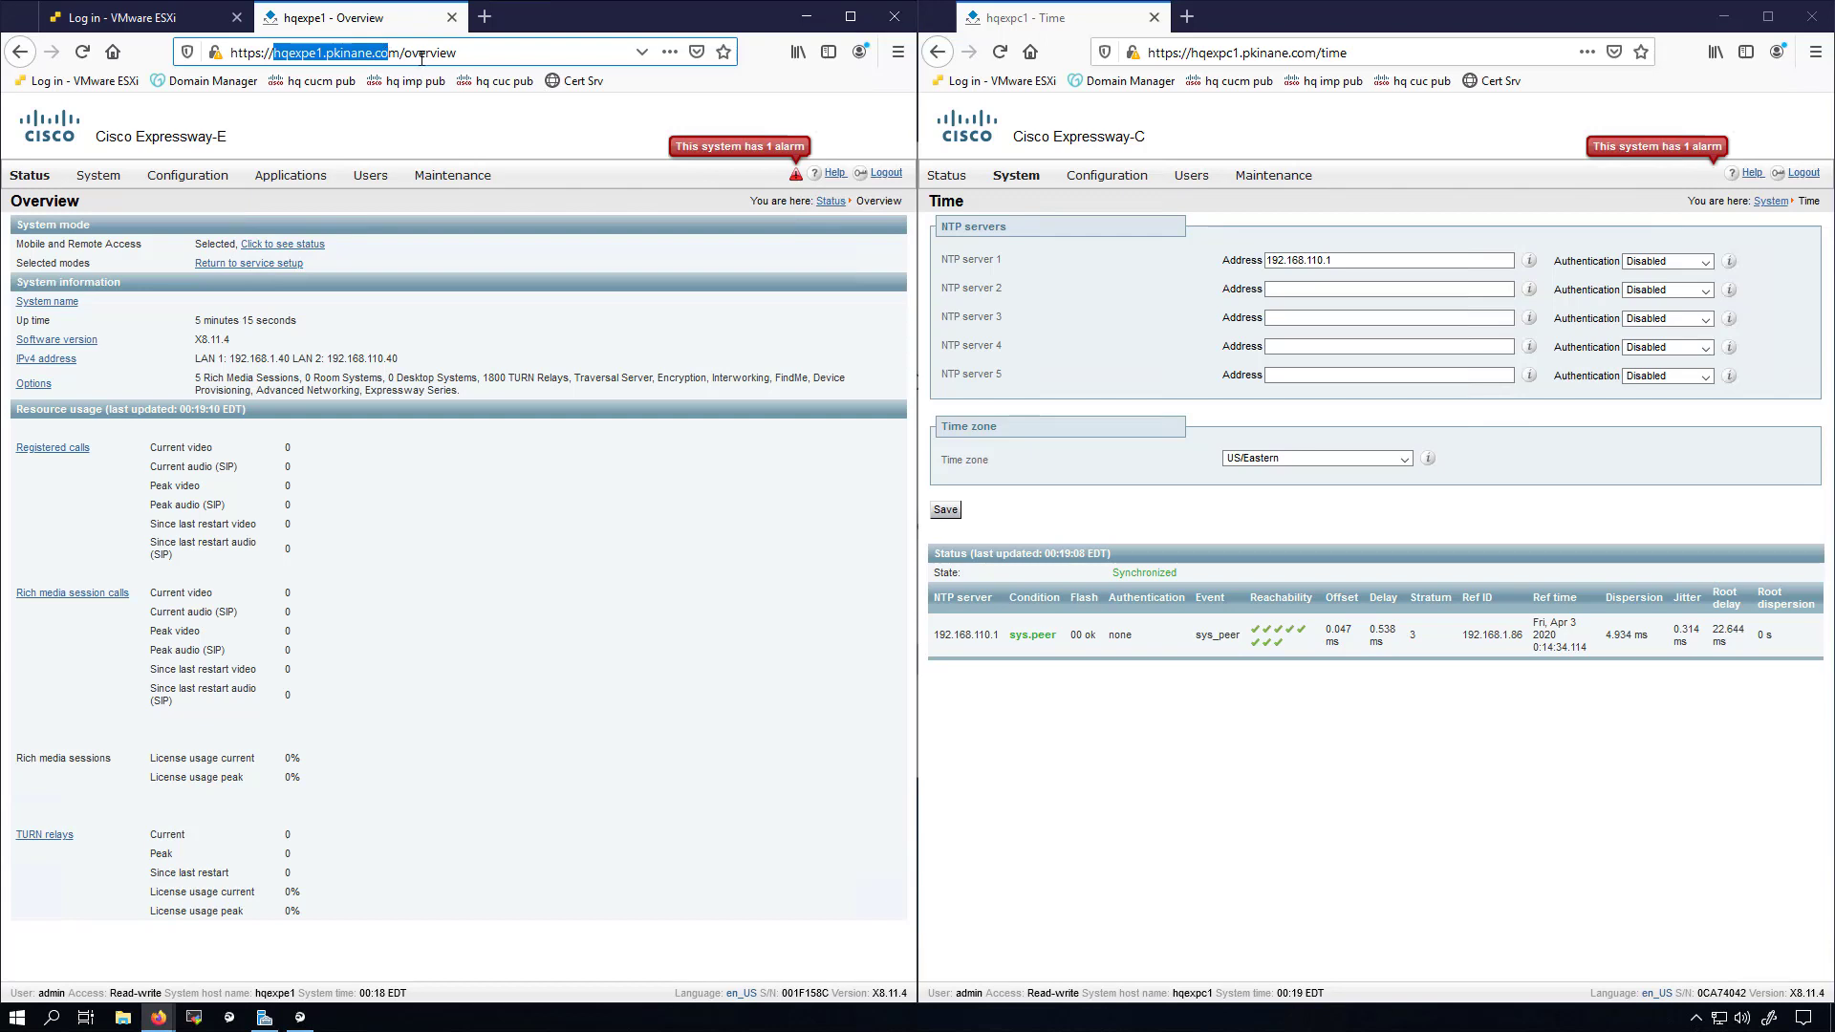
click(418, 52)
click(369, 121)
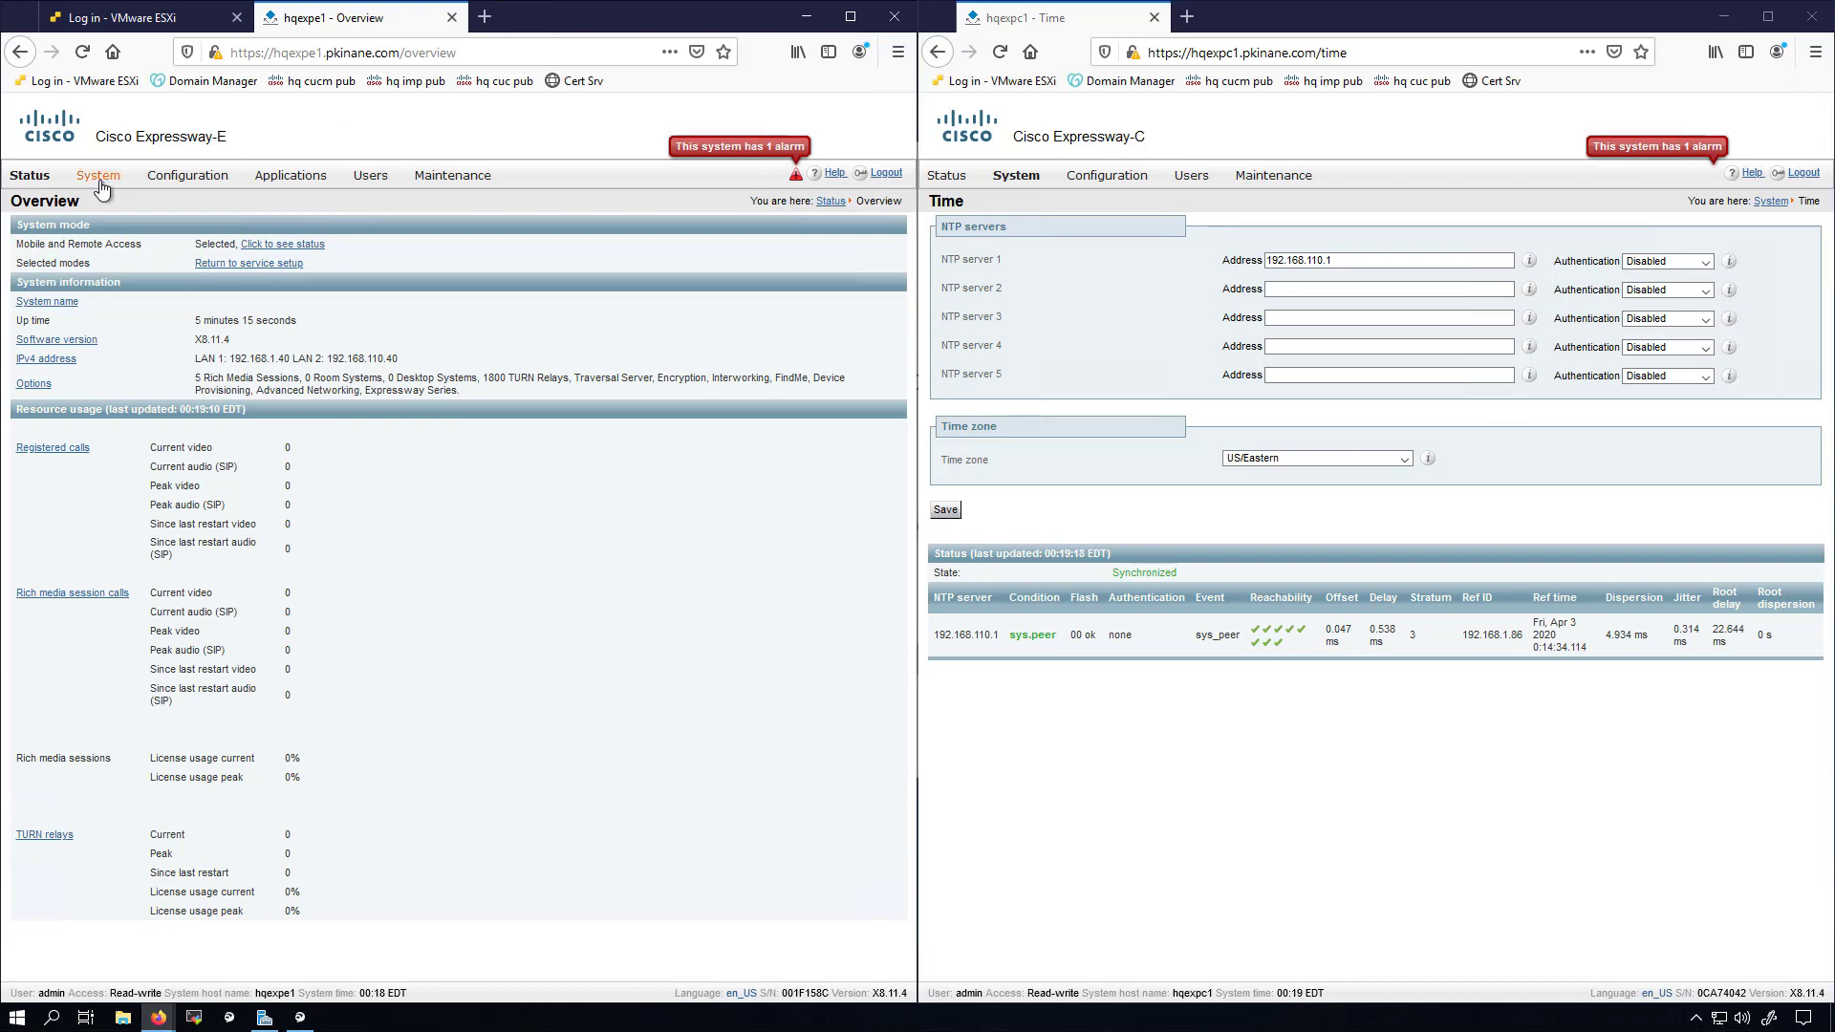
- Open Expressway-E's System > Time page to check NTP sync with 192.168.110.1
mouse_move(110, 181)
click(96, 274)
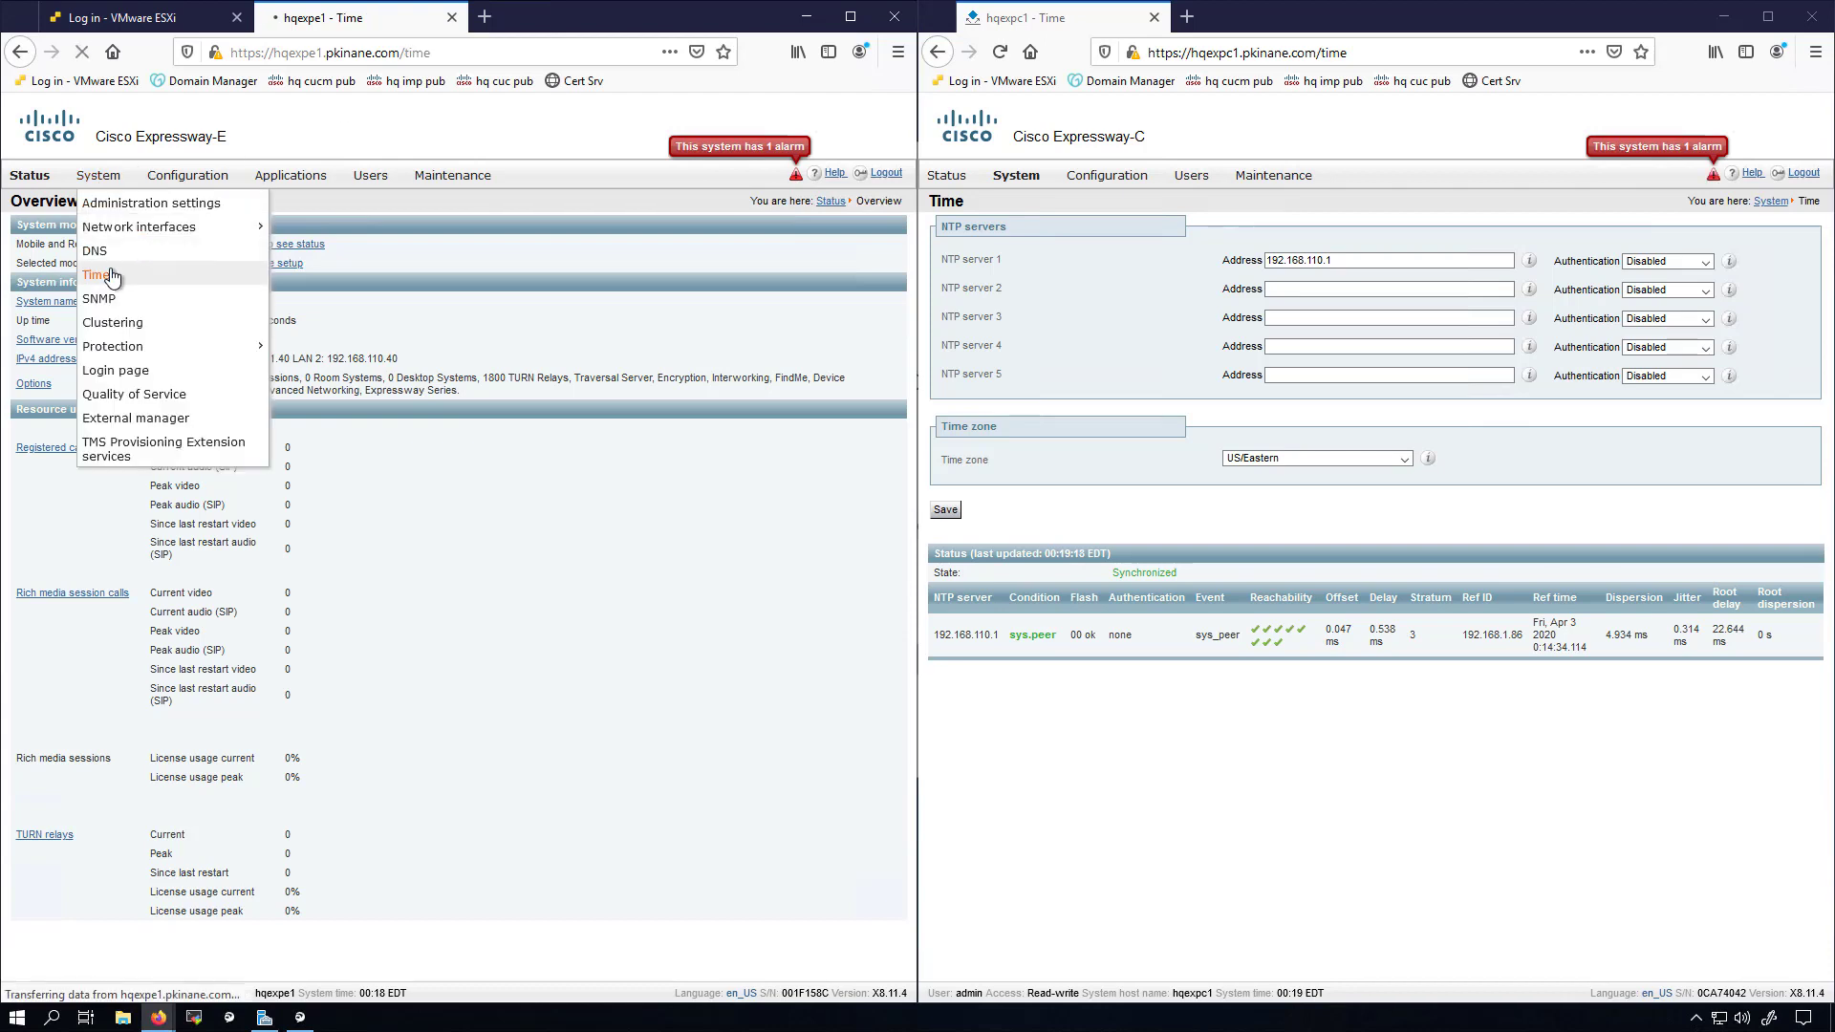